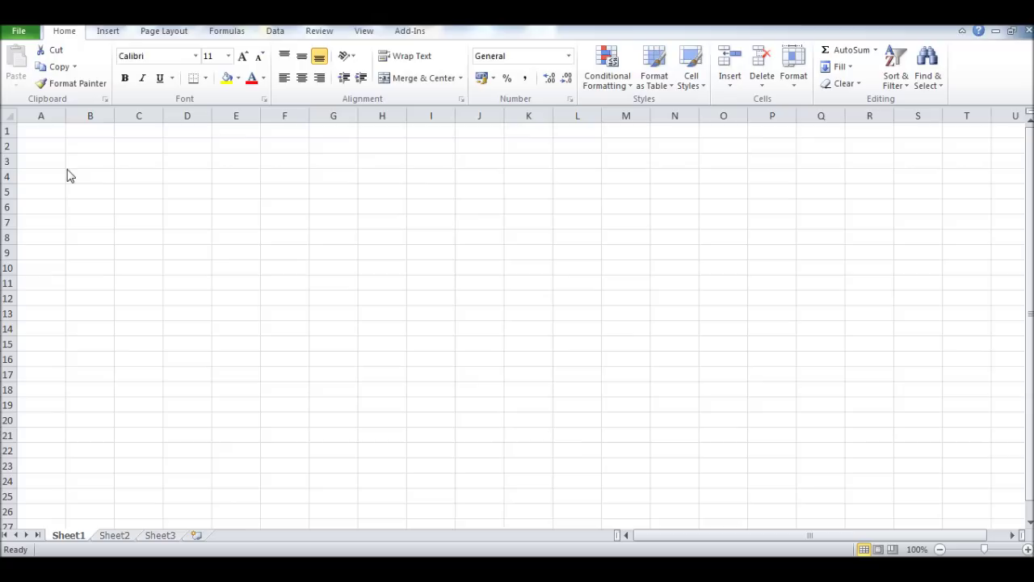
# Merge and center cells A1:N1 and enter the title "Cashflow Forecast 2014-2015".
pyautogui.moveTo(50, 131); pyautogui.dragTo(667, 131)
pyautogui.click(417, 84)
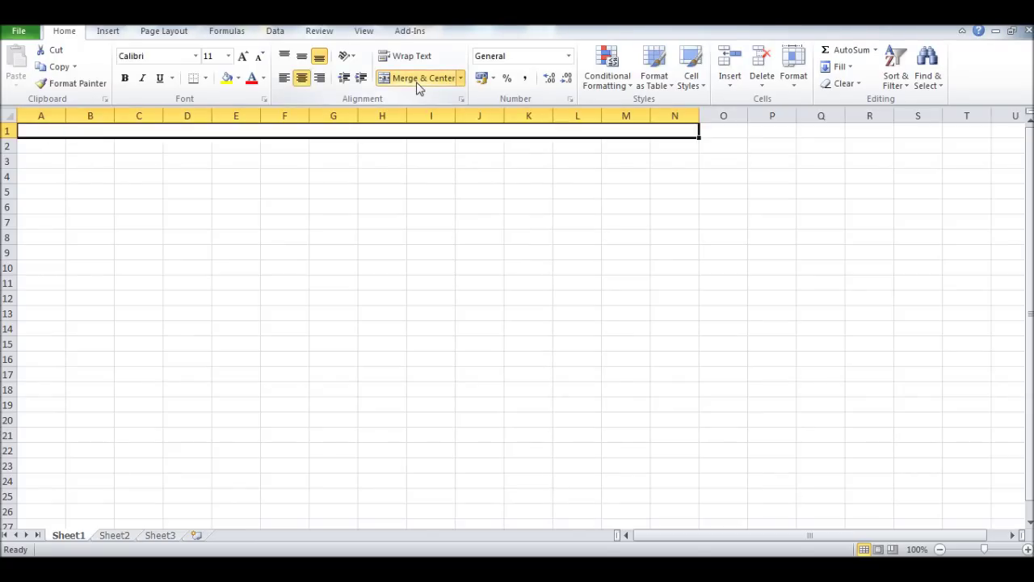
pyautogui.write('Cash')
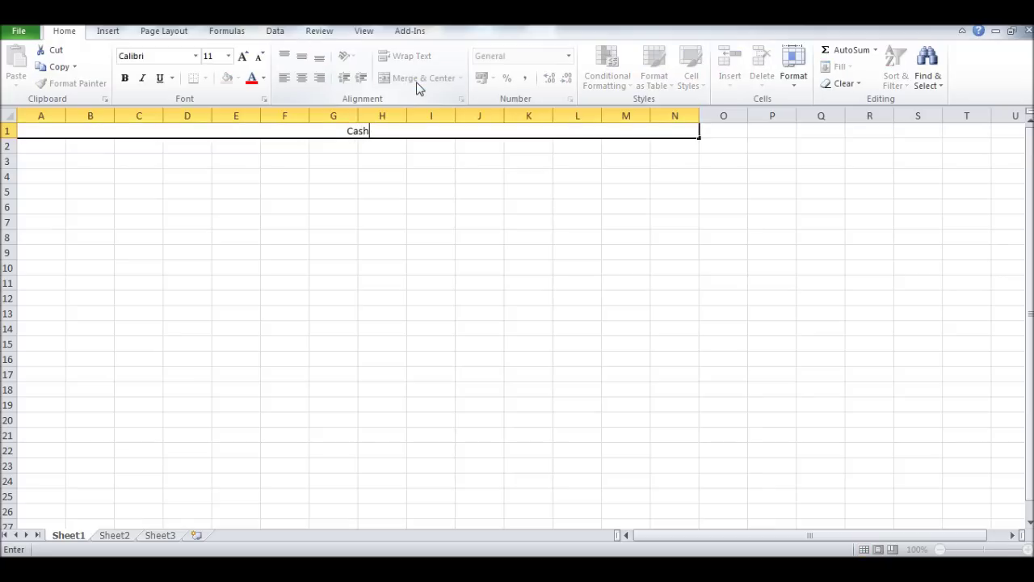
pyautogui.write('flow Forecast 2')
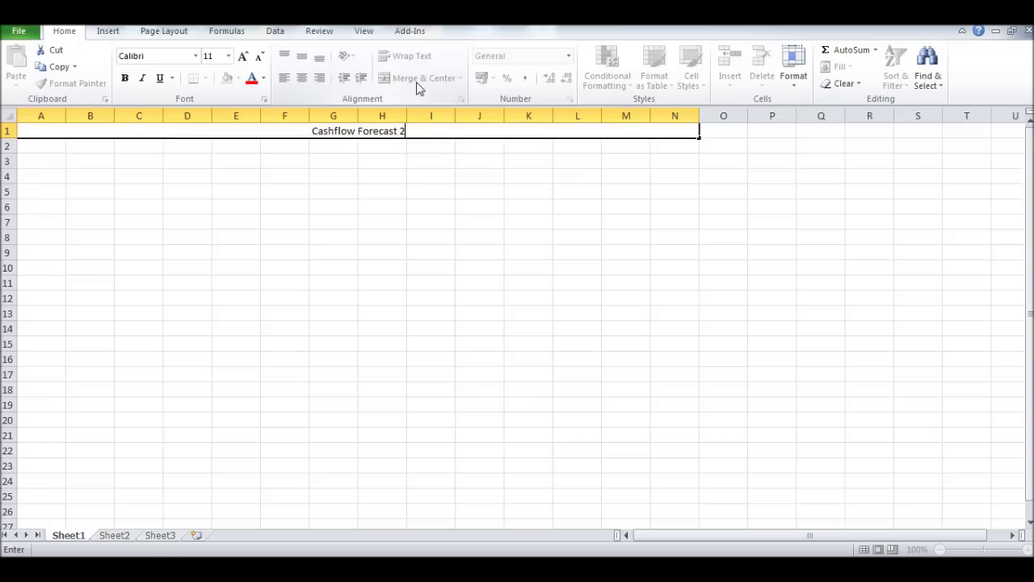
pyautogui.write('014-2015')
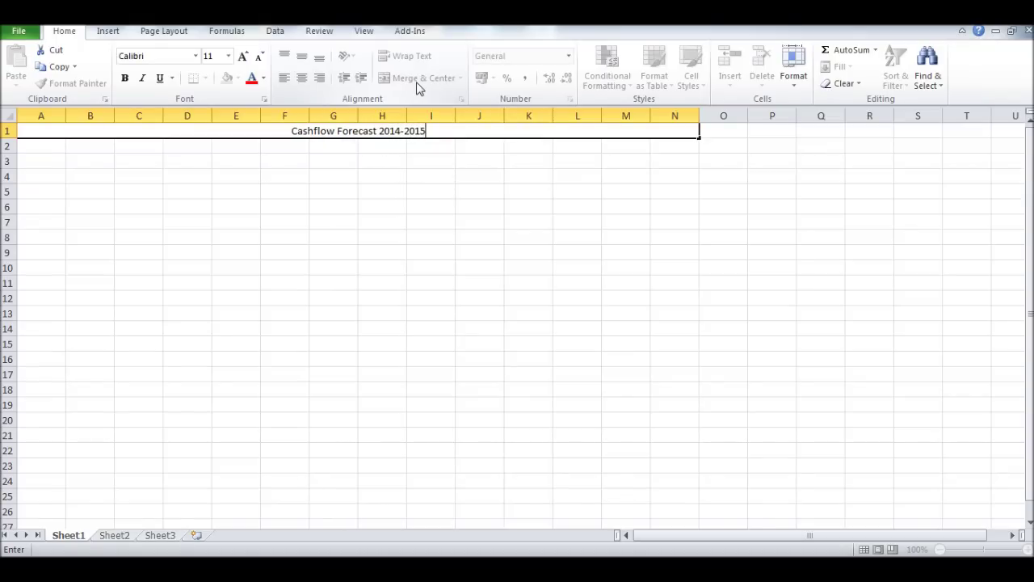
pyautogui.press('Return')
# Make the cashflow forecast title in row 1 bold and underlined.
pyautogui.click(410, 130)
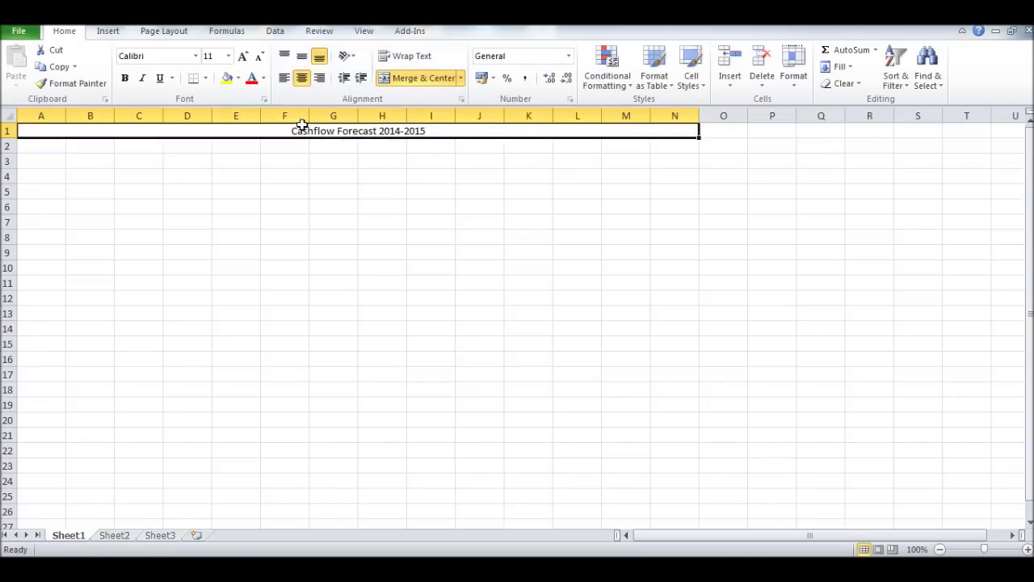
pyautogui.click(125, 78)
pyautogui.click(159, 78)
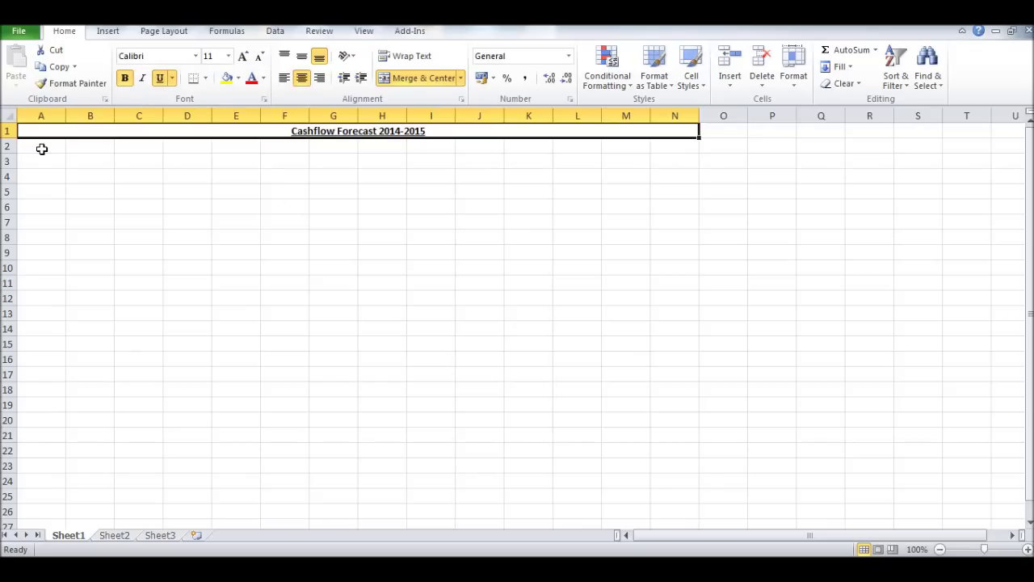
# Merge and center cells A2:N2 and enter the company name "Products 2 U".
pyautogui.moveTo(41, 146); pyautogui.dragTo(658, 145)
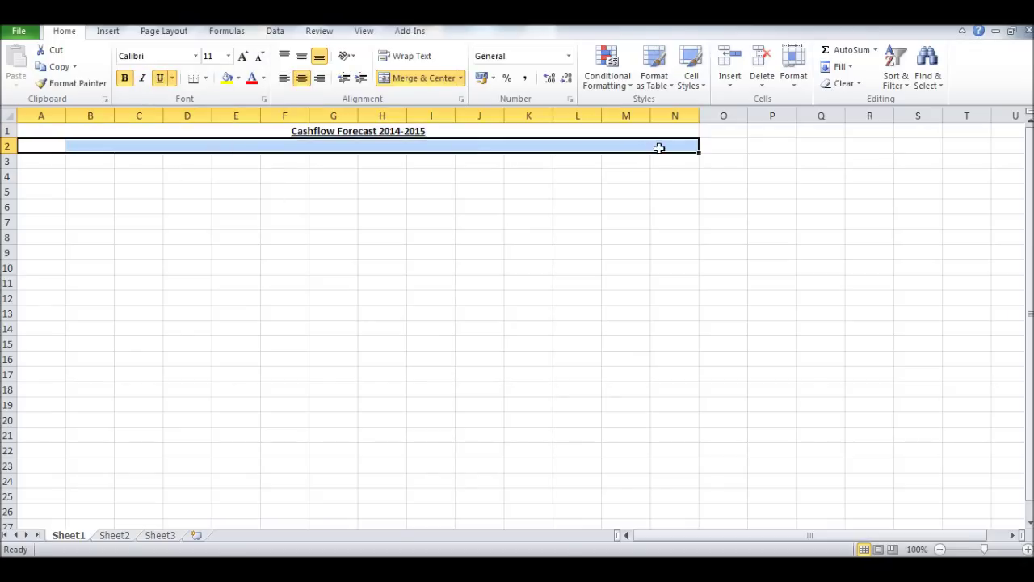
pyautogui.click(423, 78)
pyautogui.write('Pro')
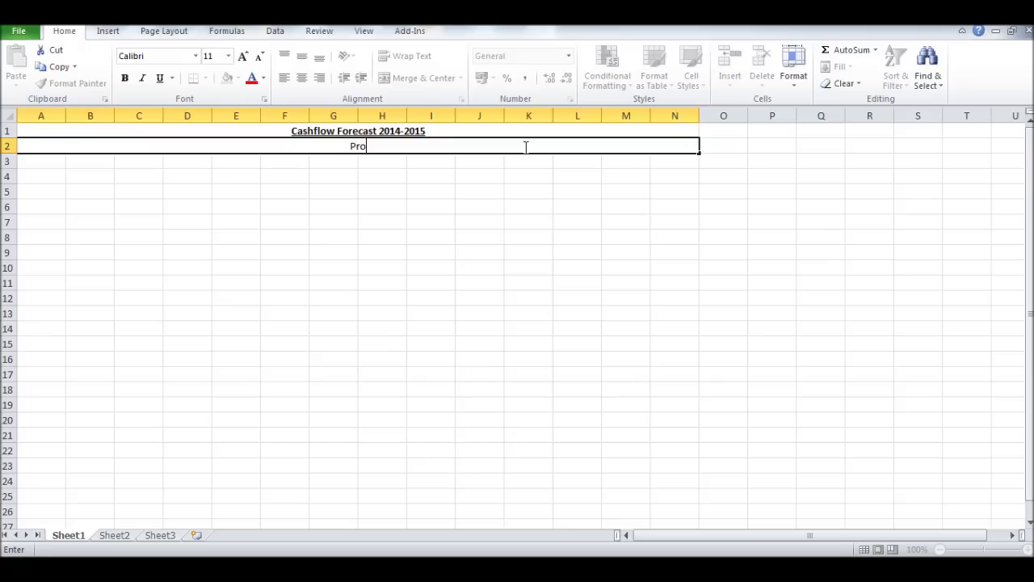
pyautogui.write('ducts 2 U')
pyautogui.press('Return')
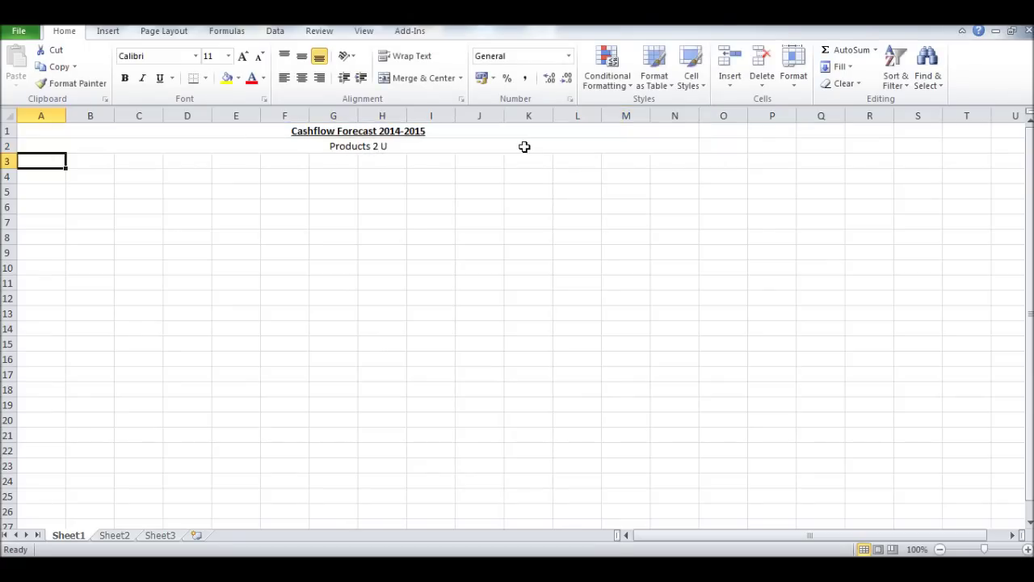
# Make the company name in row 2 bold.
pyautogui.click(293, 145)
pyautogui.click(125, 78)
pyautogui.click(282, 254)
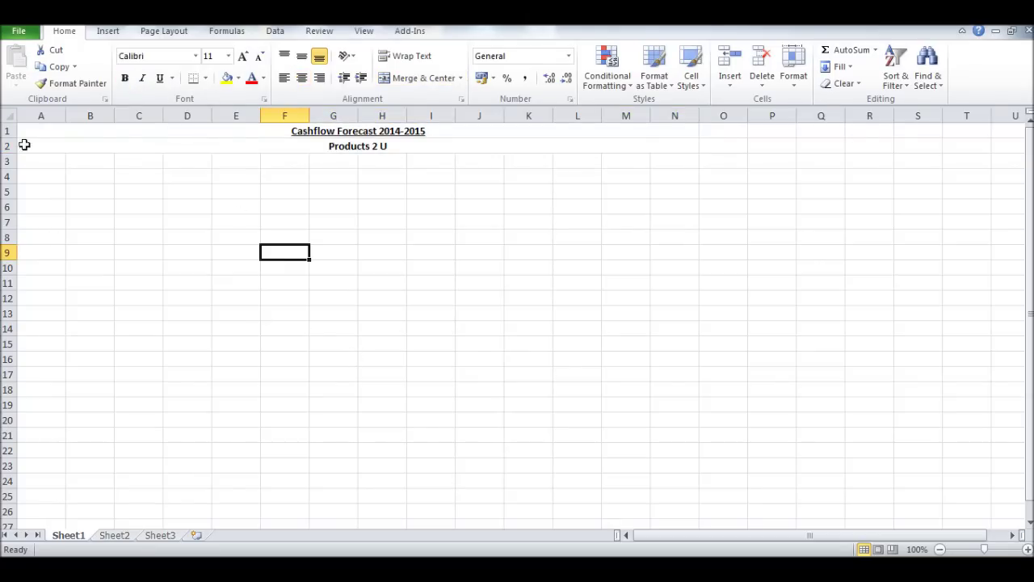
# Widen column A for the row labels and enter the first month, Apr-14, in cell B4.
pyautogui.moveTo(71, 116); pyautogui.dragTo(97, 119)
pyautogui.click(123, 188)
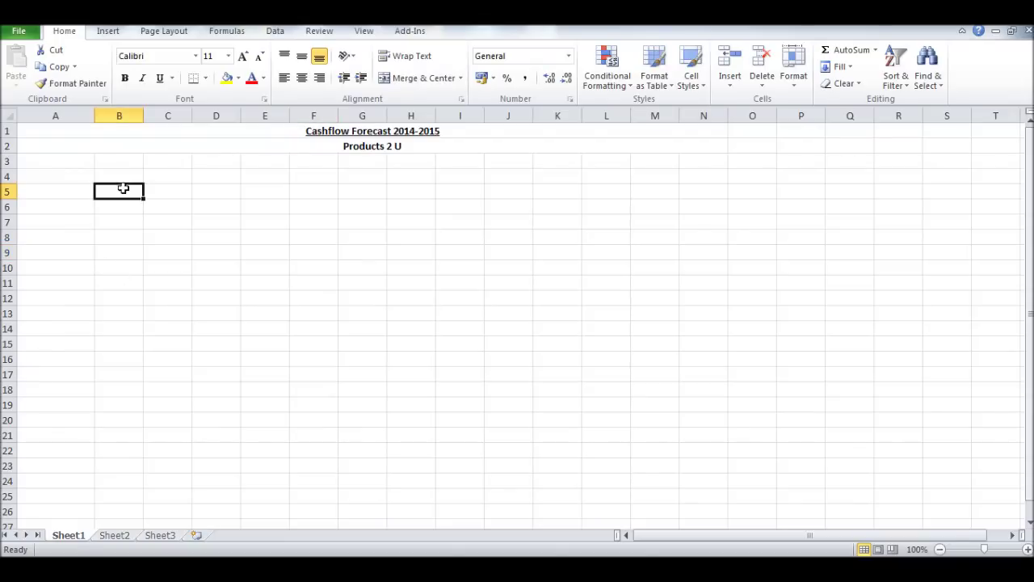
pyautogui.click(126, 176)
pyautogui.write('A')
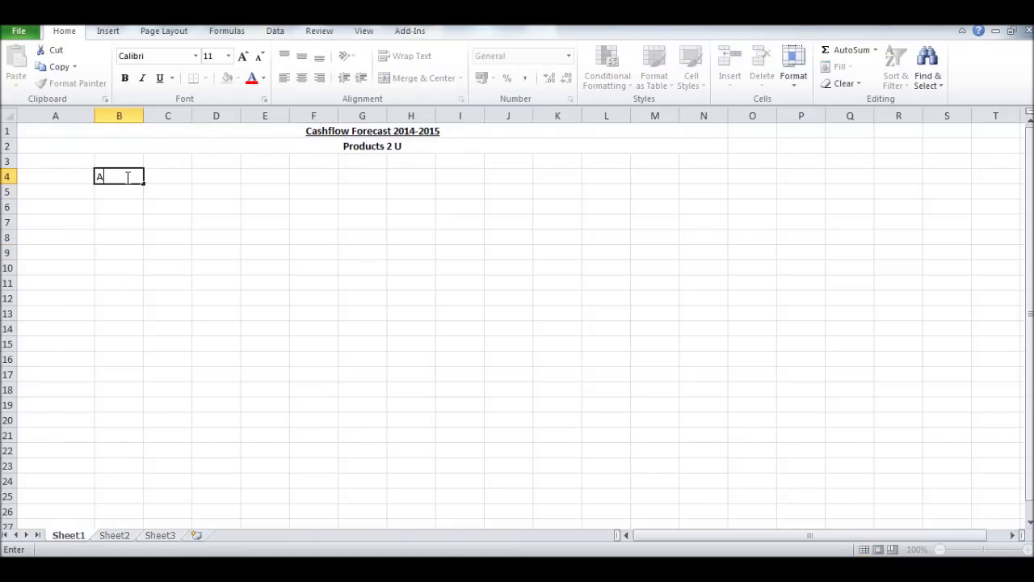
pyautogui.write('pr-14')
pyautogui.press('Return')
pyautogui.write('#')
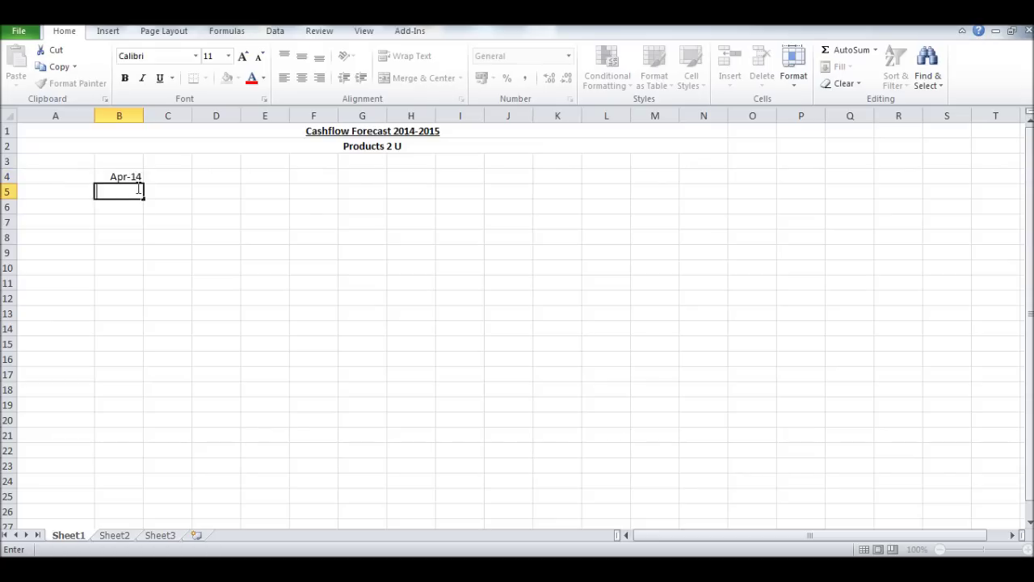
pyautogui.press('Escape')
# Fill the month series from Apr-14 in B4 across row 4 to Mar-15 in M4.
pyautogui.click(134, 176)
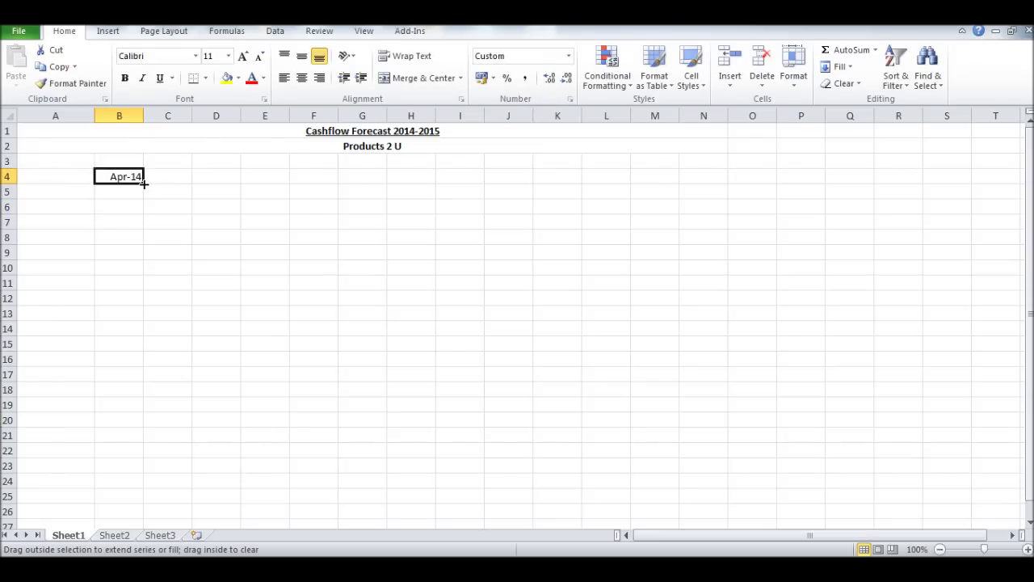
pyautogui.moveTo(143, 183); pyautogui.dragTo(680, 177)
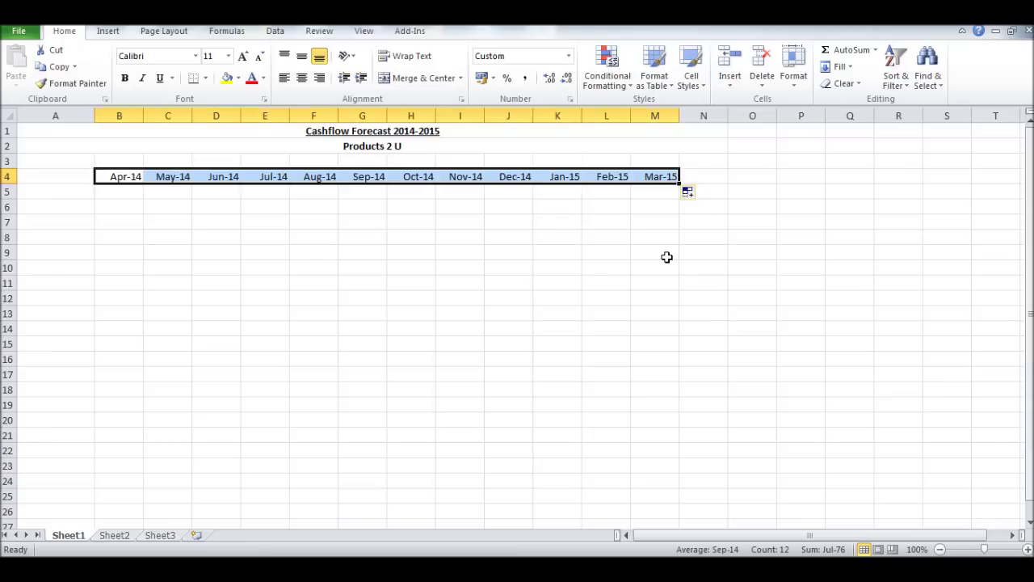
pyautogui.click(650, 253)
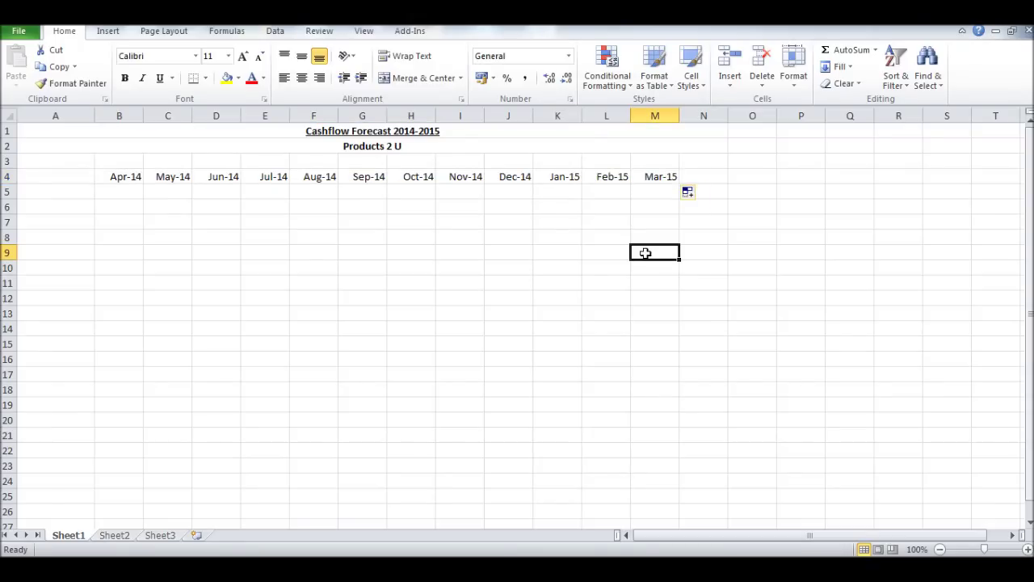
# Center the contents of all cells on the sheet horizontally.
pyautogui.click(8, 117)
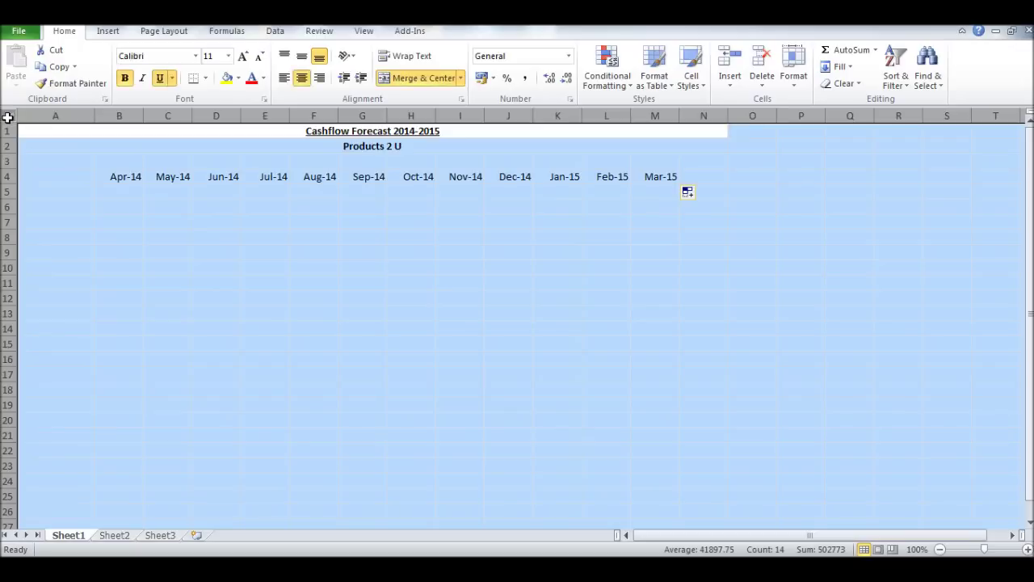
pyautogui.click(302, 79)
pyautogui.click(302, 78)
pyautogui.click(355, 236)
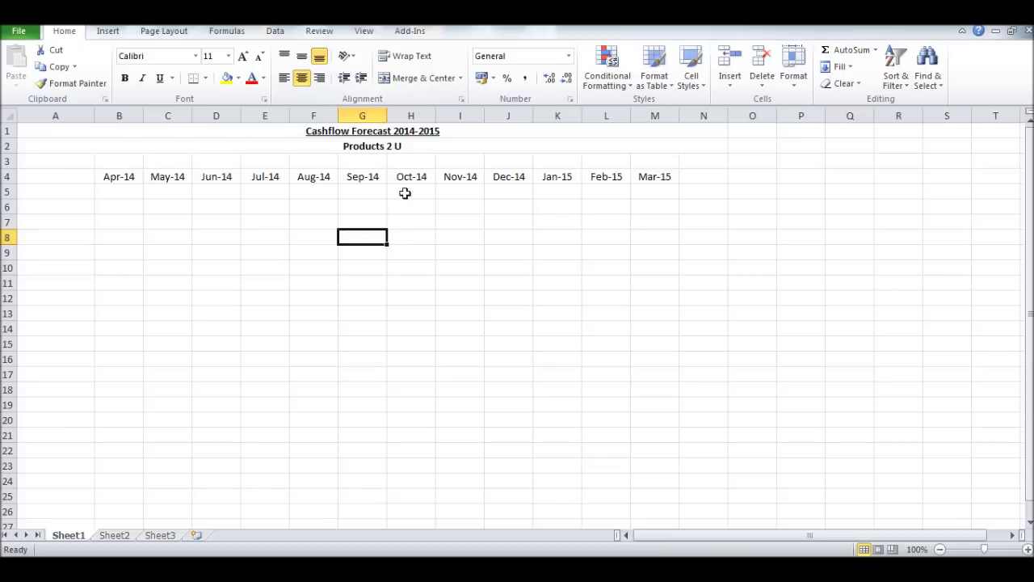
# Enter the label "Opening Balance" in cell A5 and widen column A so the label fits.
pyautogui.click(64, 194)
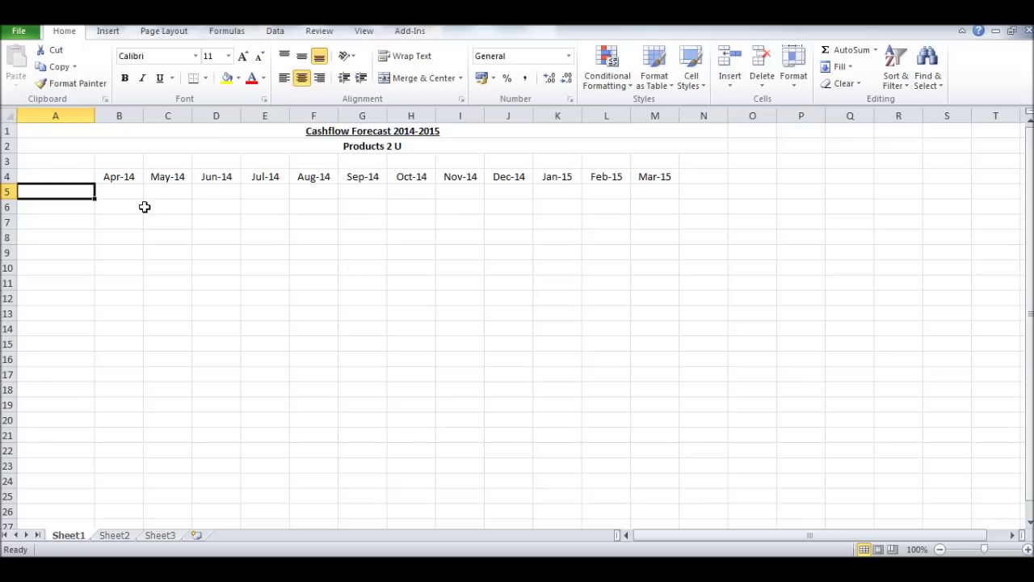
pyautogui.write('Opening ')
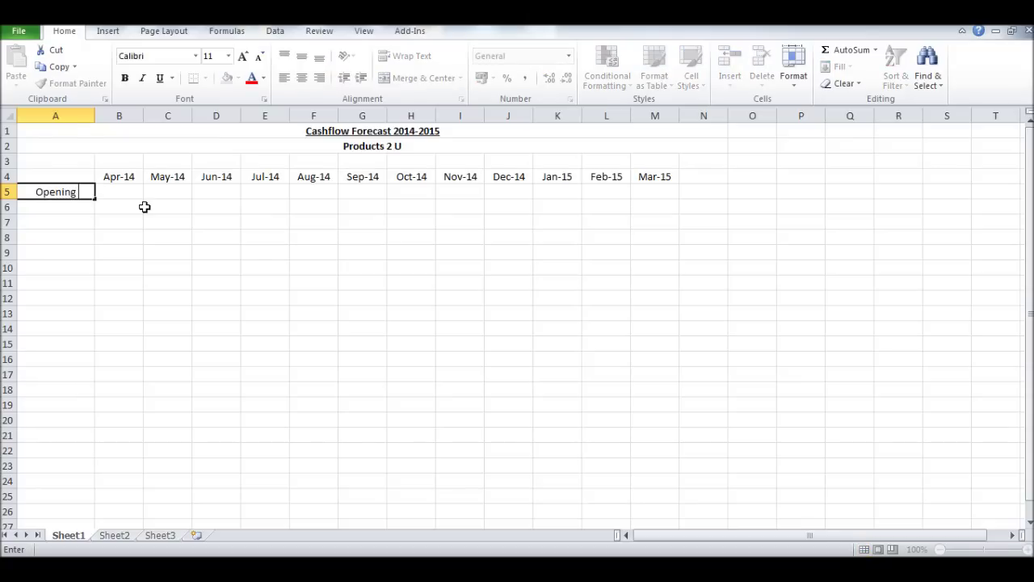
pyautogui.write('Balance')
pyautogui.press('Return')
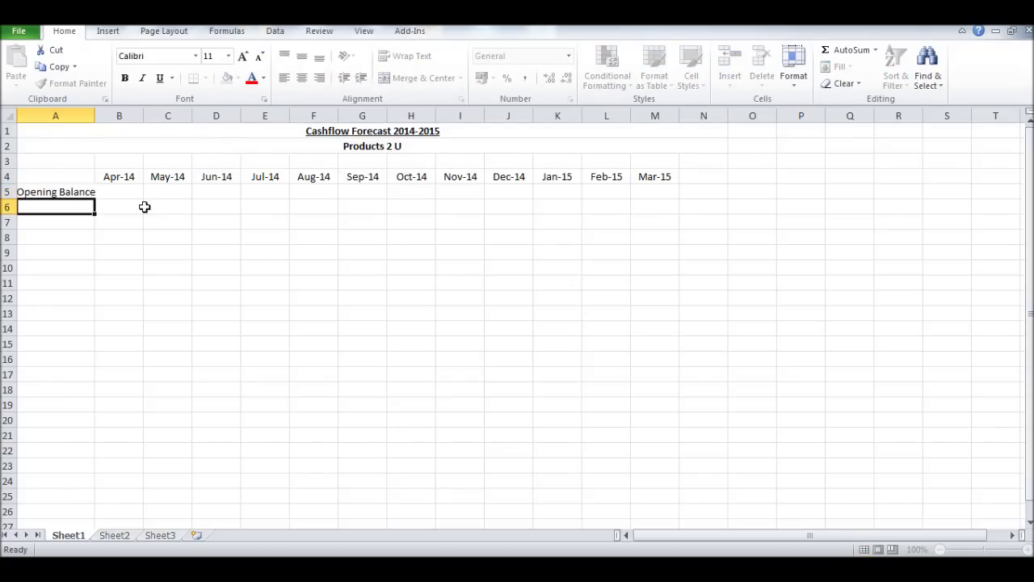
pyautogui.moveTo(95, 116); pyautogui.dragTo(102, 115)
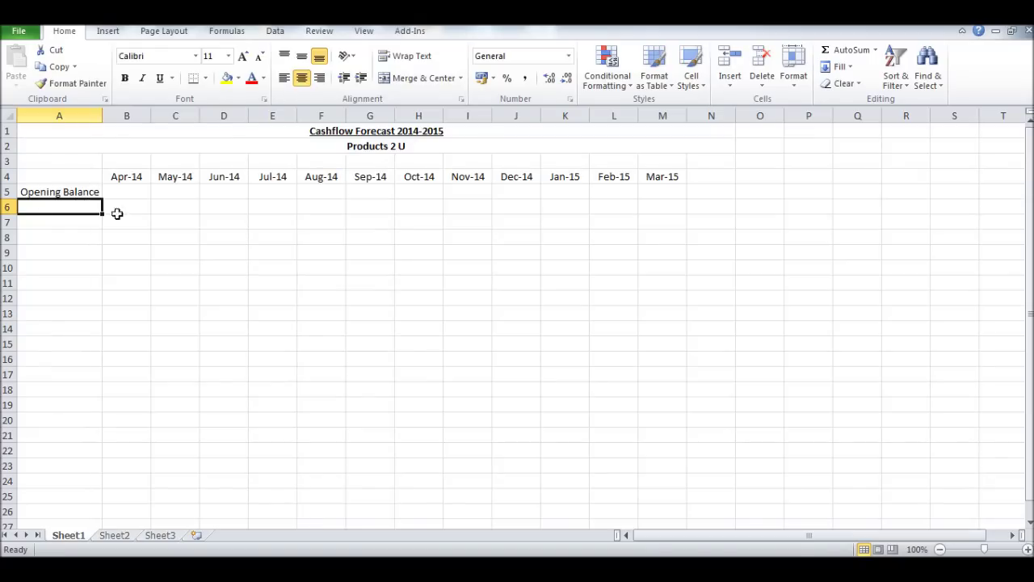
# Enter the heading "Money In" in cell A7 and underline it.
pyautogui.click(88, 221)
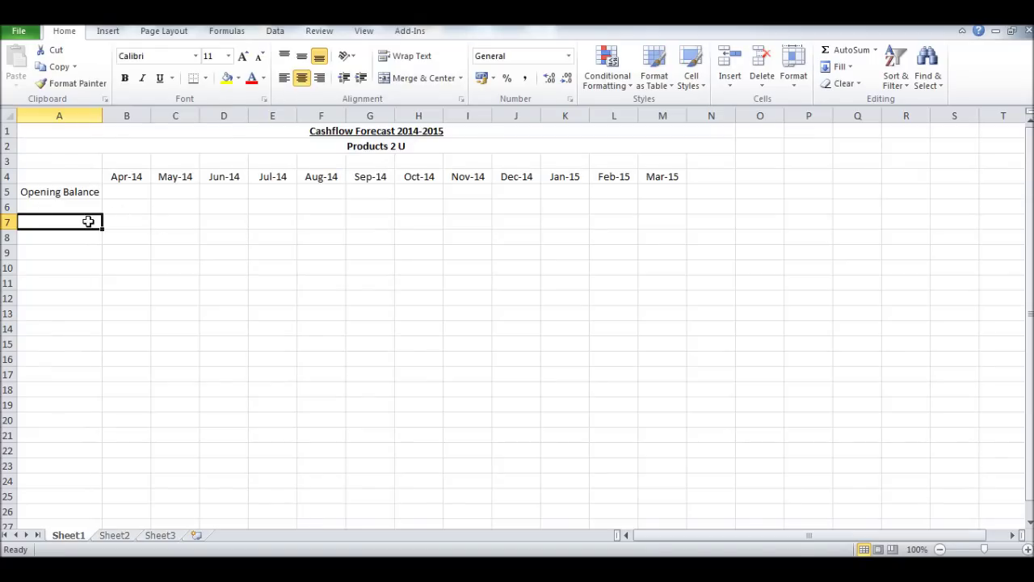
pyautogui.write('Money In')
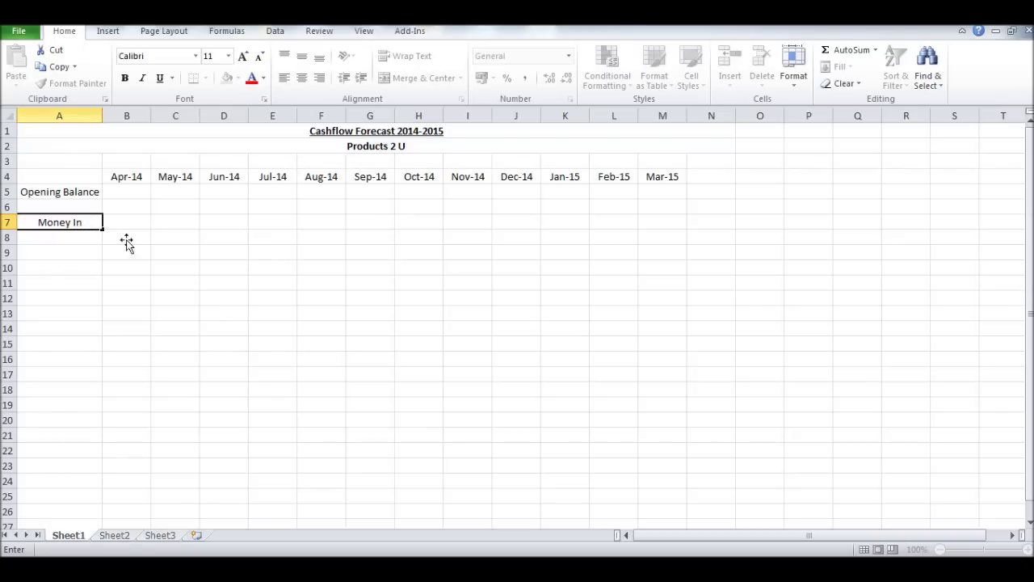
pyautogui.click(127, 266)
pyautogui.click(89, 222)
pyautogui.click(159, 78)
pyautogui.click(235, 282)
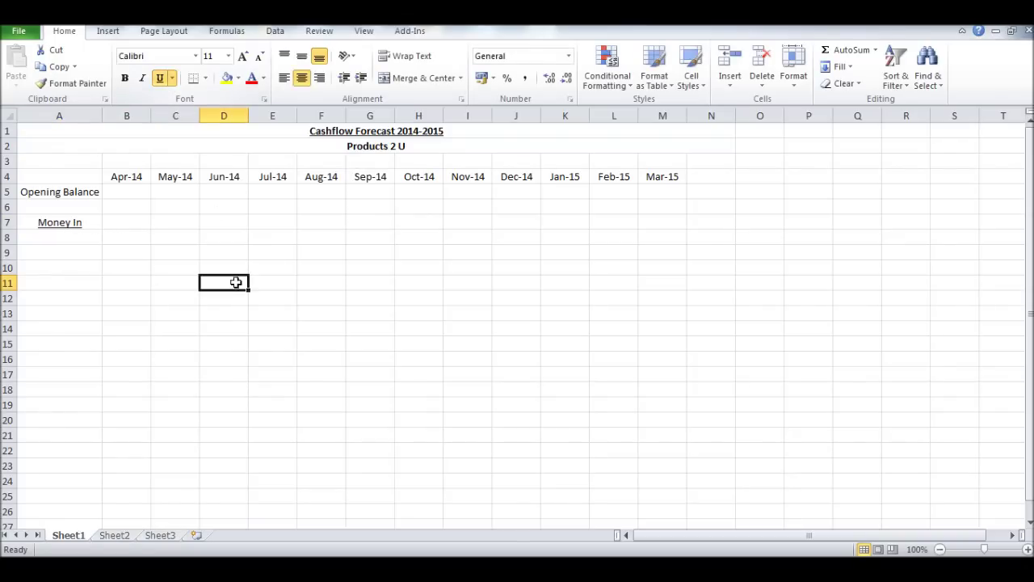
# List the income labels "Owner's Capital", "Bank Loan", "Sales" and "Other" in cells A8 to A11.
pyautogui.click(94, 237)
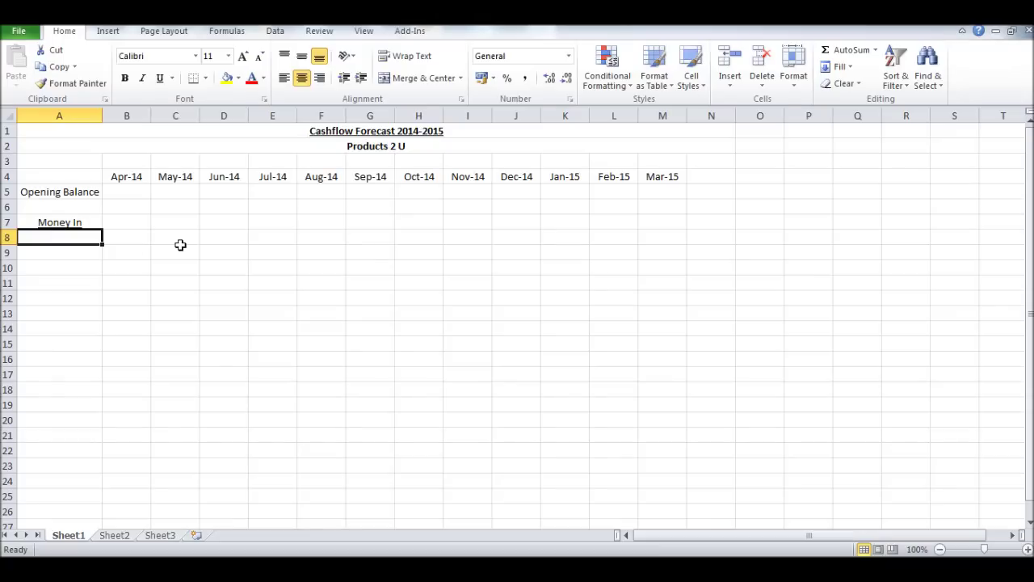
pyautogui.write('Owner#')
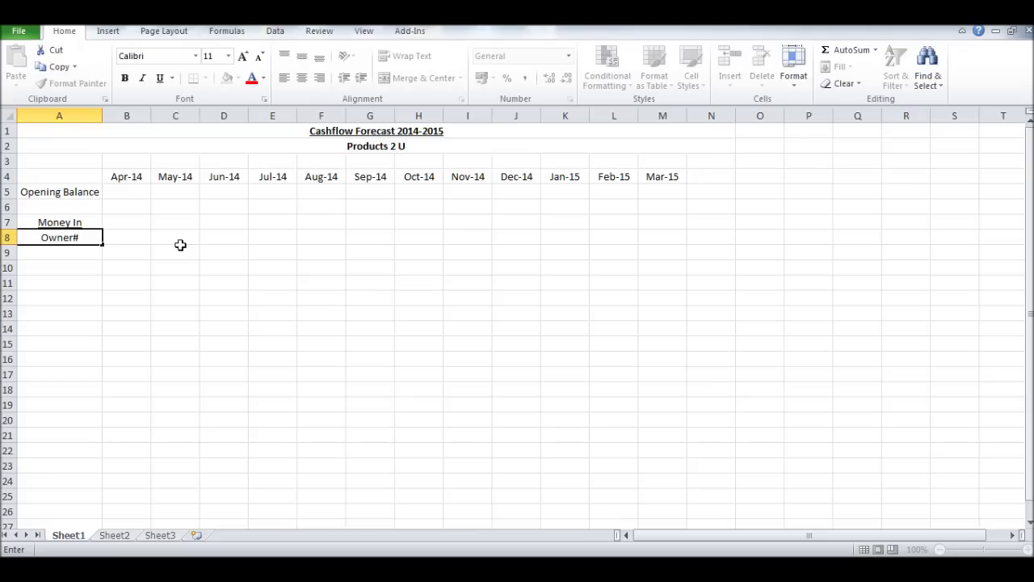
pyautogui.press('BackSpace')
pyautogui.write("'s Capital")
pyautogui.press('Return')
pyautogui.write('Bank Loan')
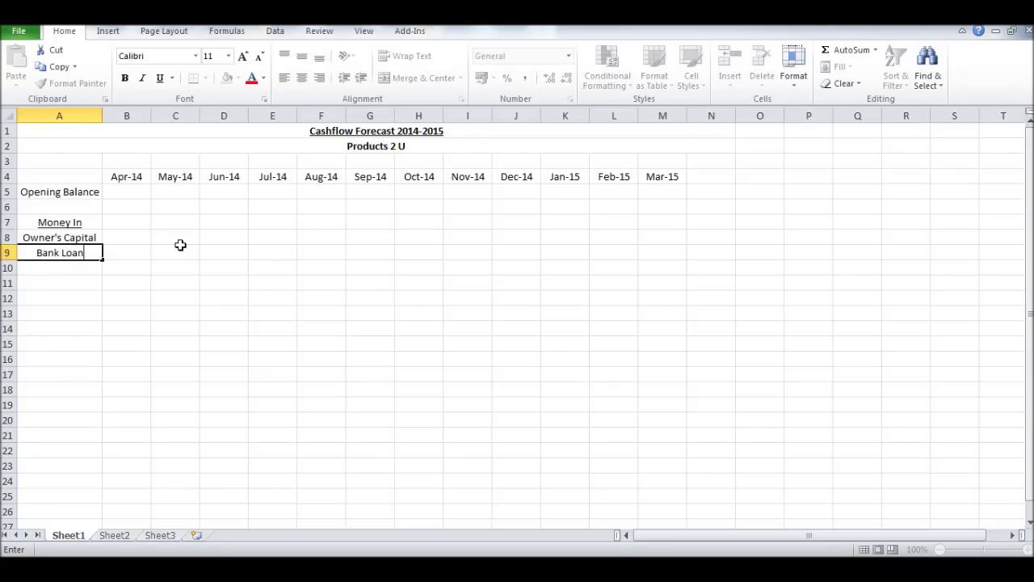
pyautogui.press('Return')
pyautogui.write('Sales')
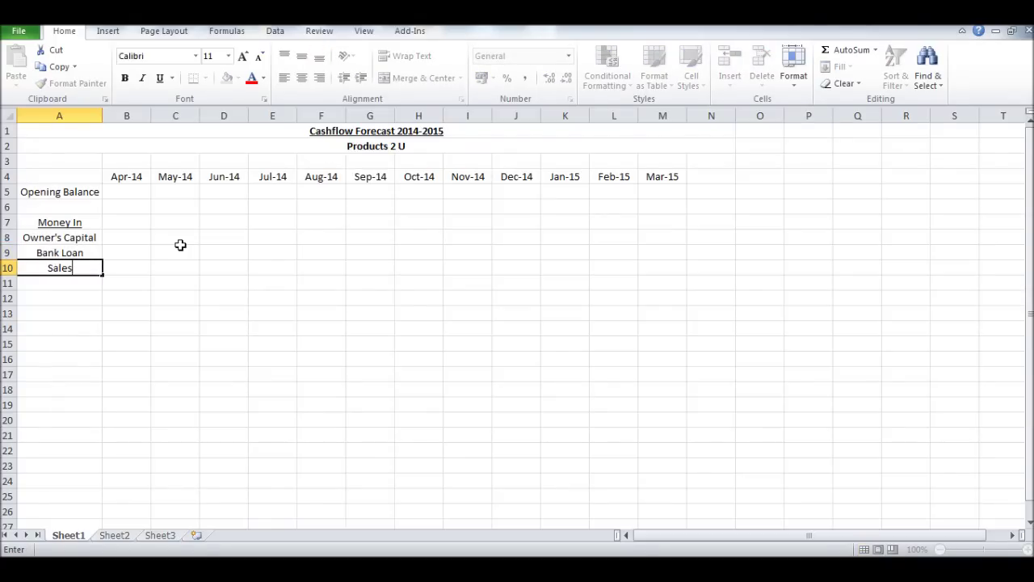
pyautogui.press('Return')
pyautogui.write('Other')
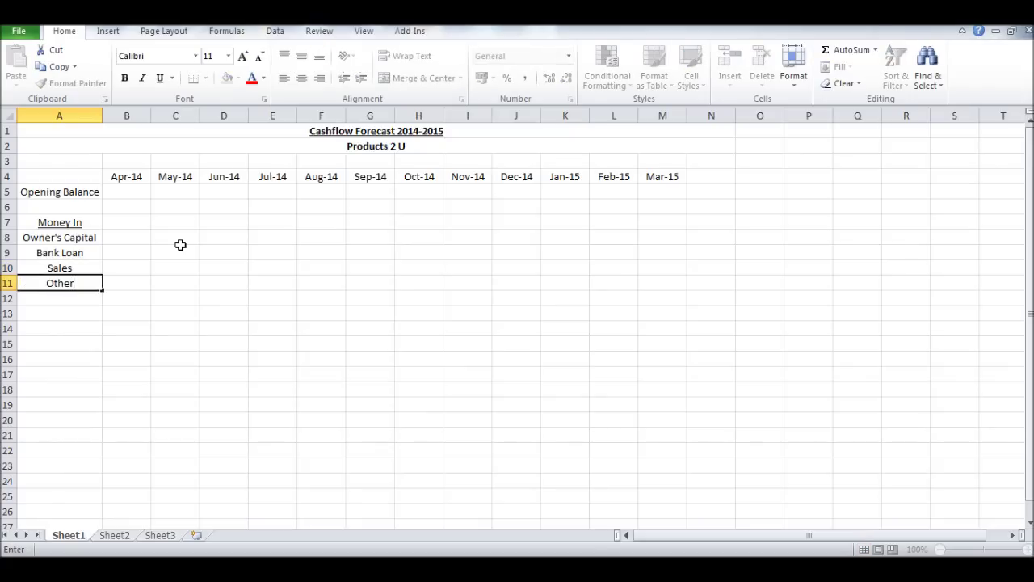
pyautogui.press('Return')
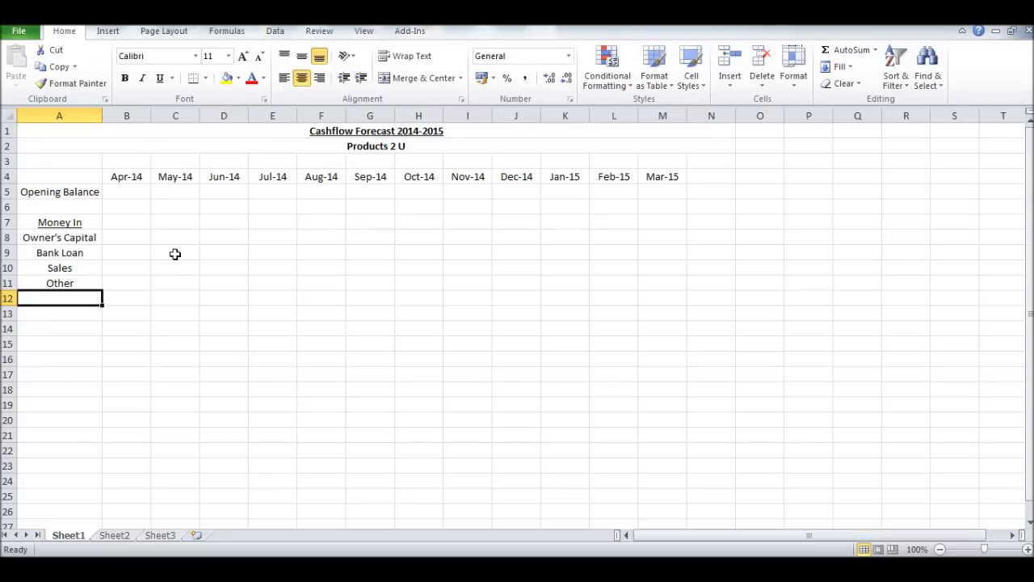
# Enter the label "Total Money In" in cell A12.
pyautogui.write('T')
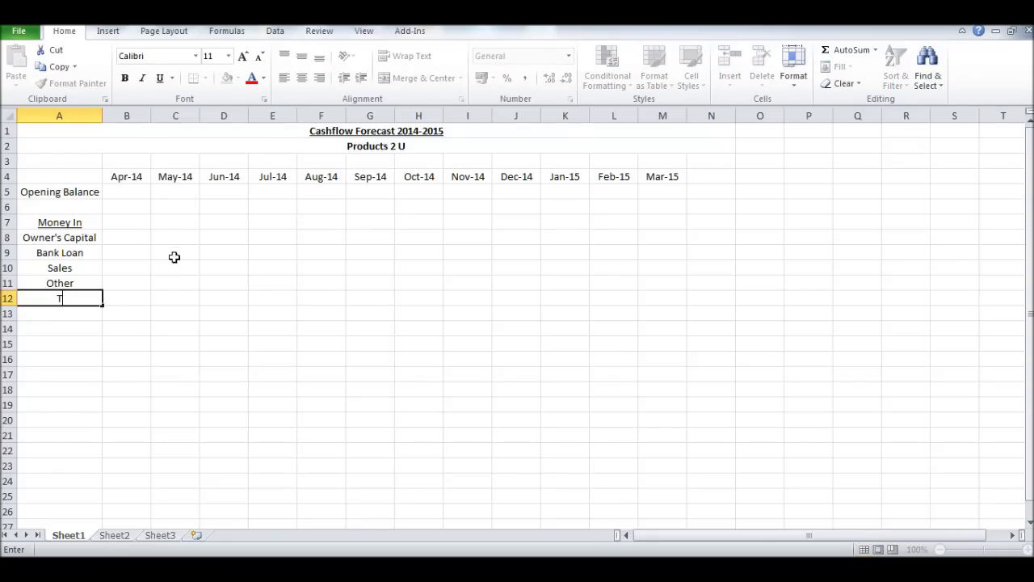
pyautogui.write('otal Money In')
pyautogui.press('Tab')
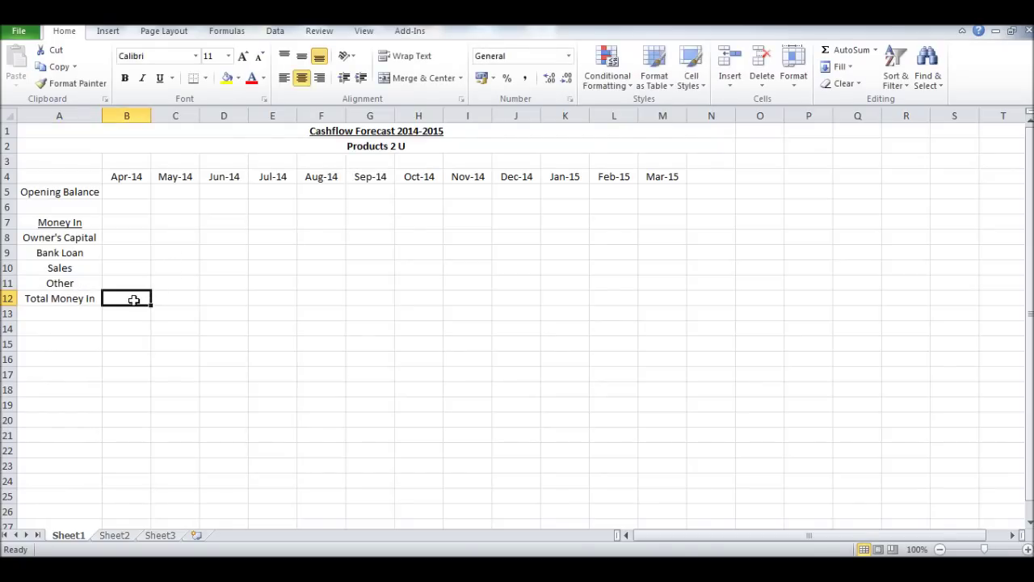
# Add a medium-weight solid top border to cells B12 to M12 in the Total Money In row.
pyautogui.moveTo(134, 299); pyautogui.dragTo(650, 300)
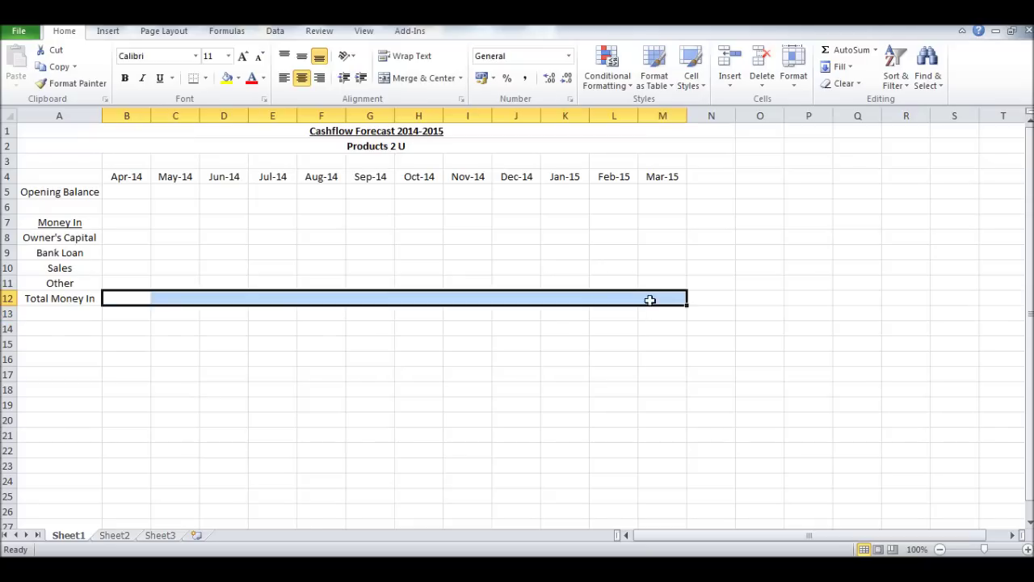
pyautogui.rightClick(658, 299)
pyautogui.click(722, 237)
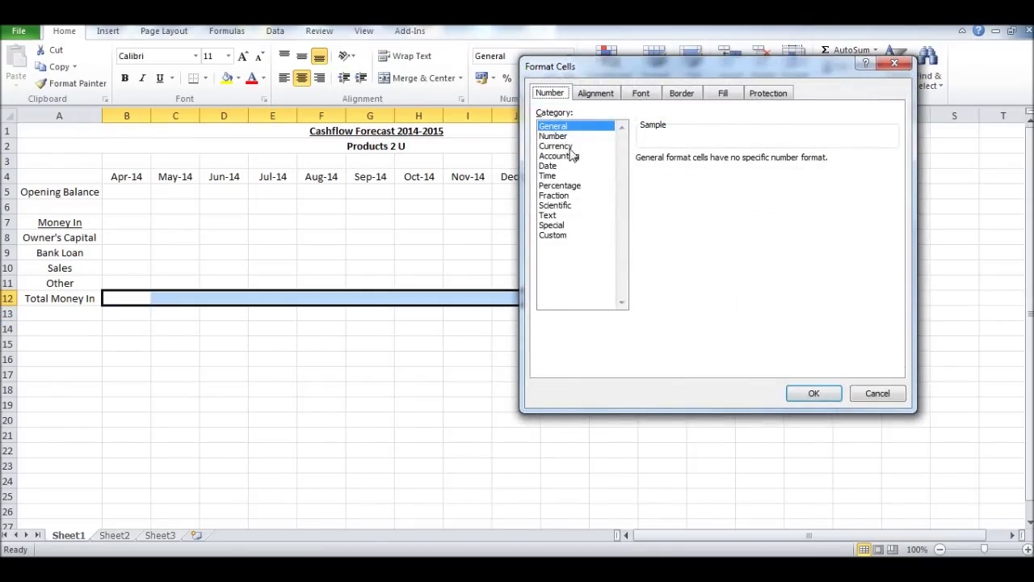
pyautogui.click(681, 93)
pyautogui.click(611, 198)
pyautogui.click(725, 194)
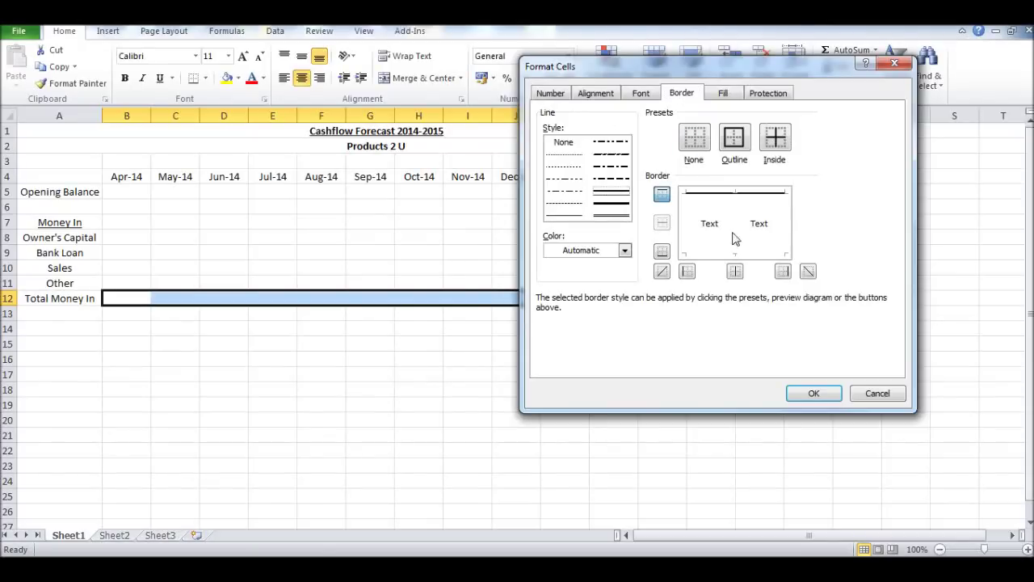
pyautogui.click(814, 393)
pyautogui.click(466, 344)
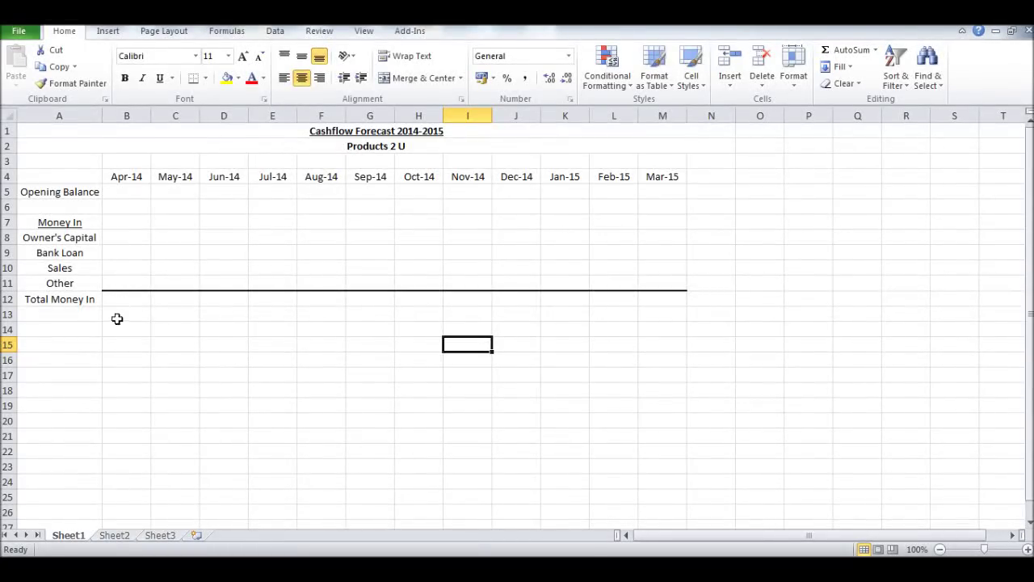
# Make the whole Total Money In row and the whole Opening Balance row bold.
pyautogui.click(8, 299)
pyautogui.click(124, 78)
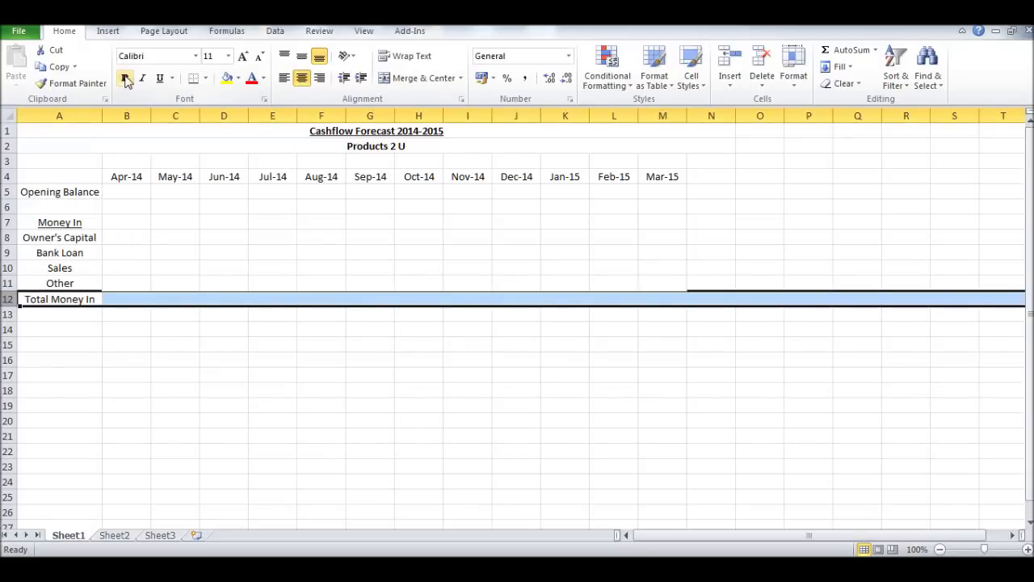
pyautogui.click(184, 343)
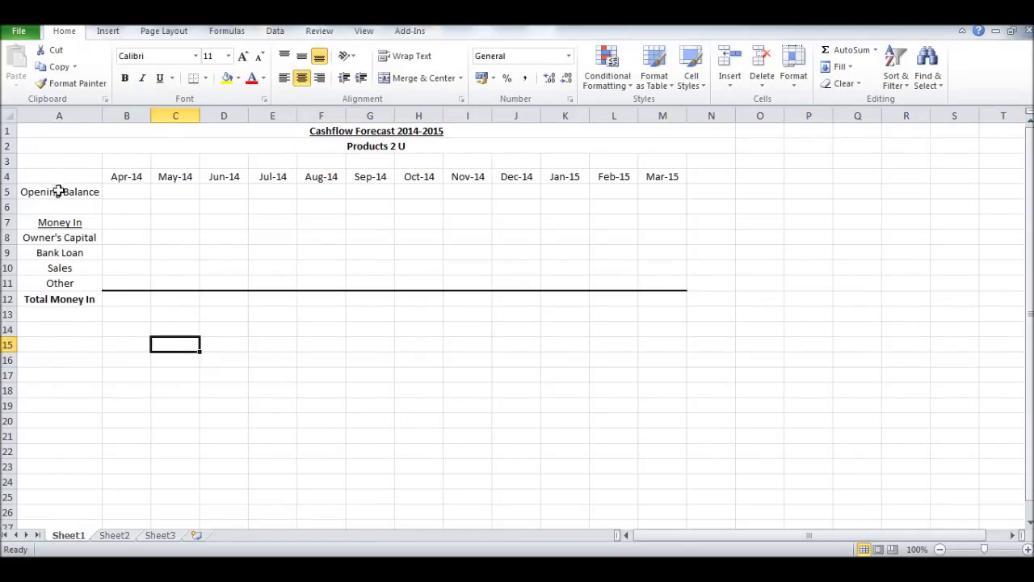
pyautogui.click(8, 192)
pyautogui.click(124, 78)
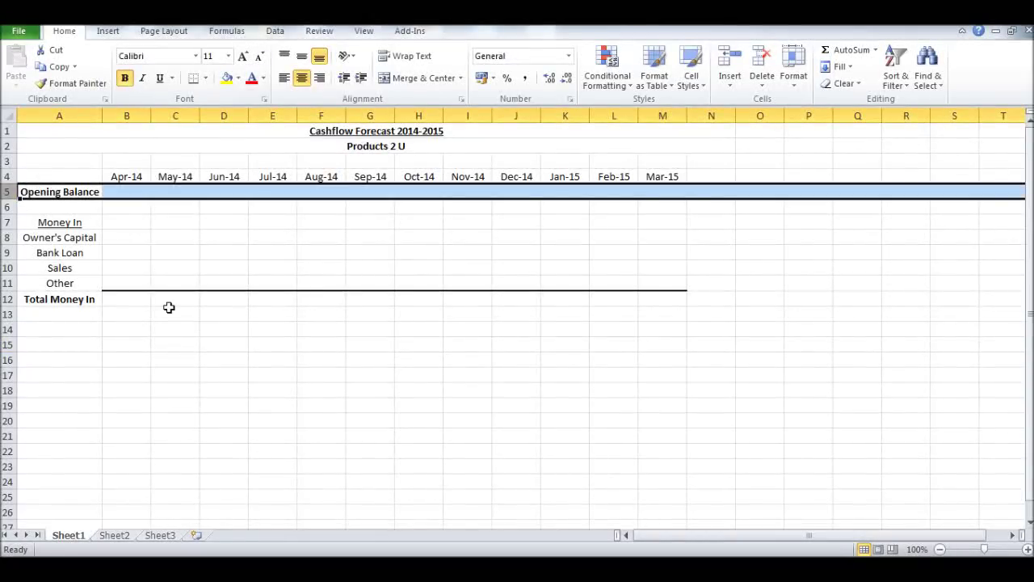
pyautogui.click(172, 312)
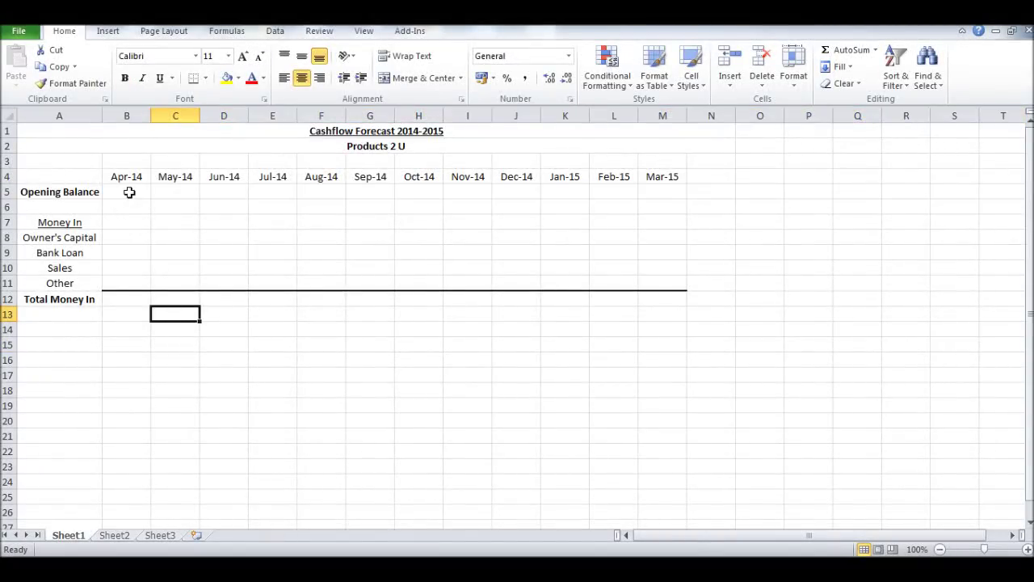
# Format cells B5 to M28 as Accounting with 2 decimal places and the £ symbol.
pyautogui.moveTo(127, 191); pyautogui.dragTo(664, 497)
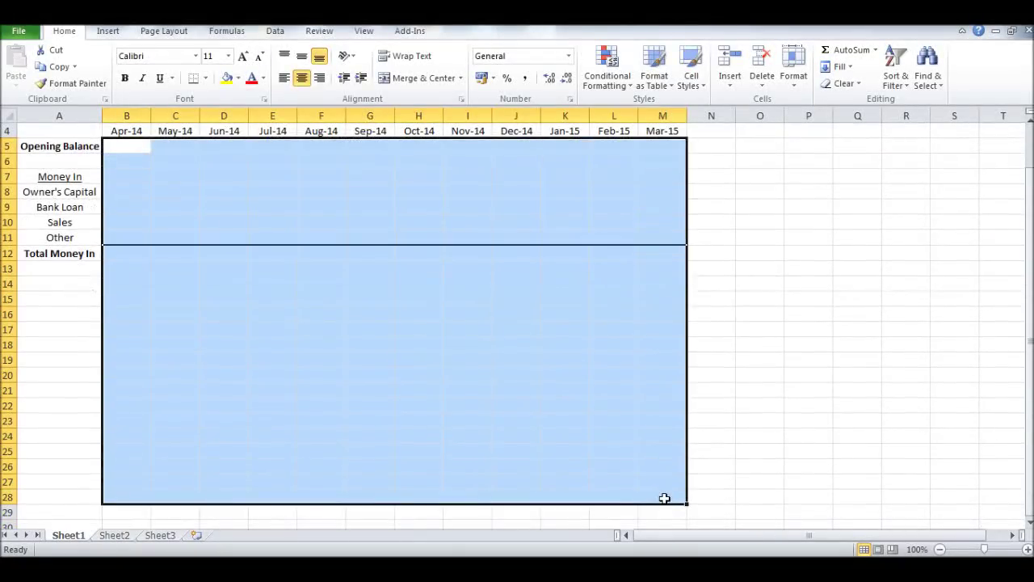
pyautogui.scroll(1, 380, 408)
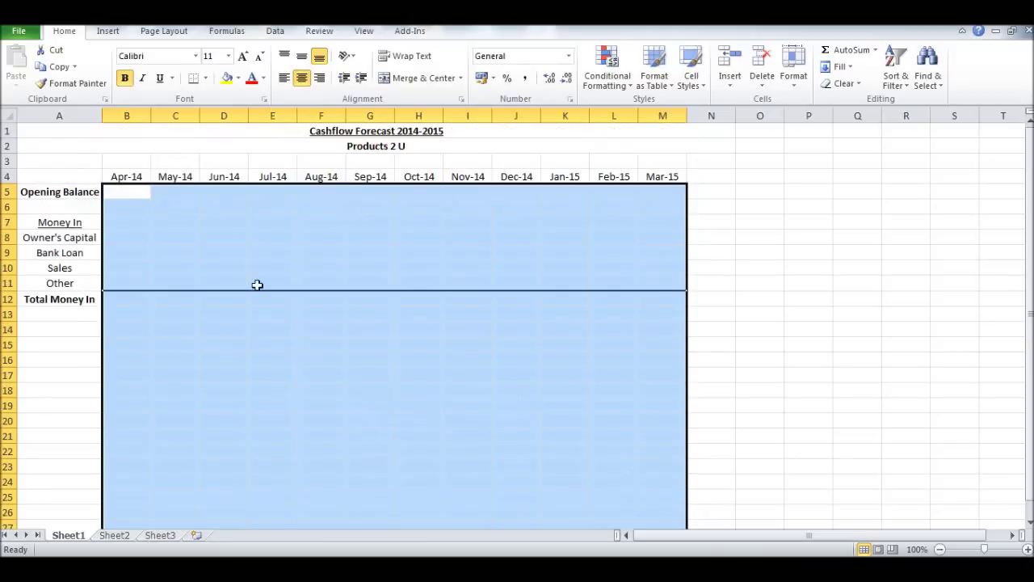
pyautogui.rightClick(252, 254)
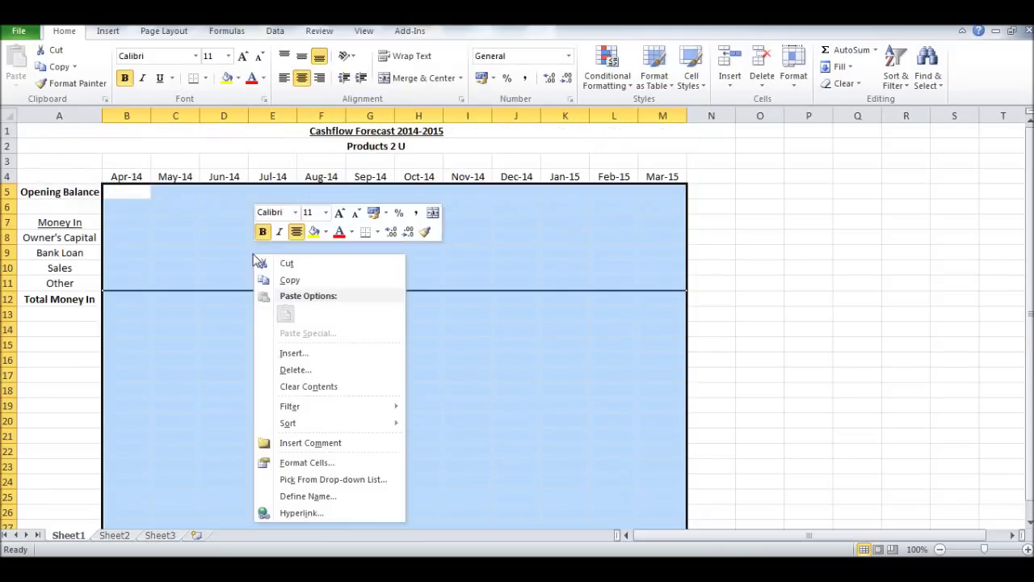
pyautogui.click(349, 462)
pyautogui.click(191, 245)
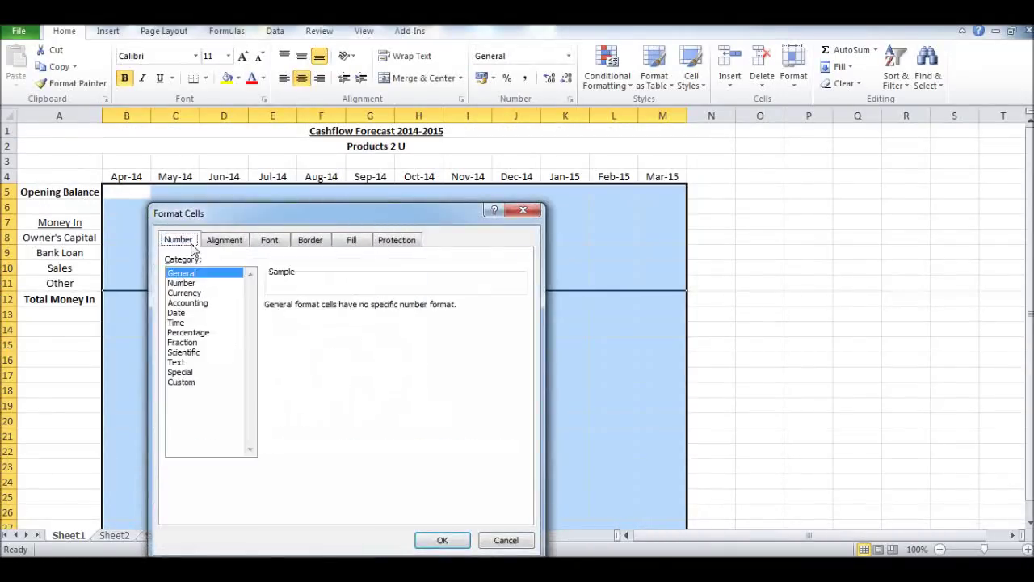
pyautogui.click(212, 304)
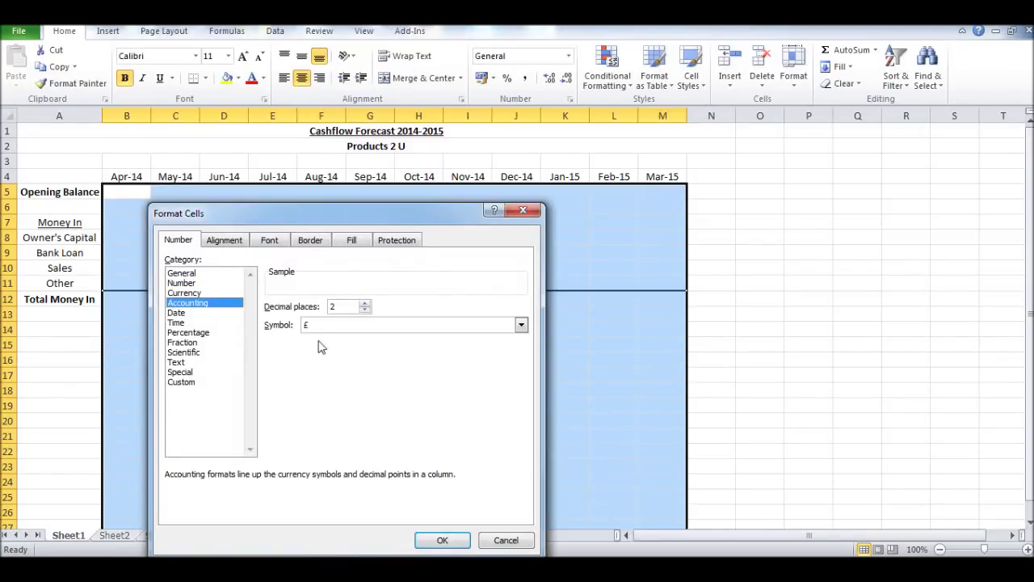
pyautogui.click(442, 539)
pyautogui.click(316, 390)
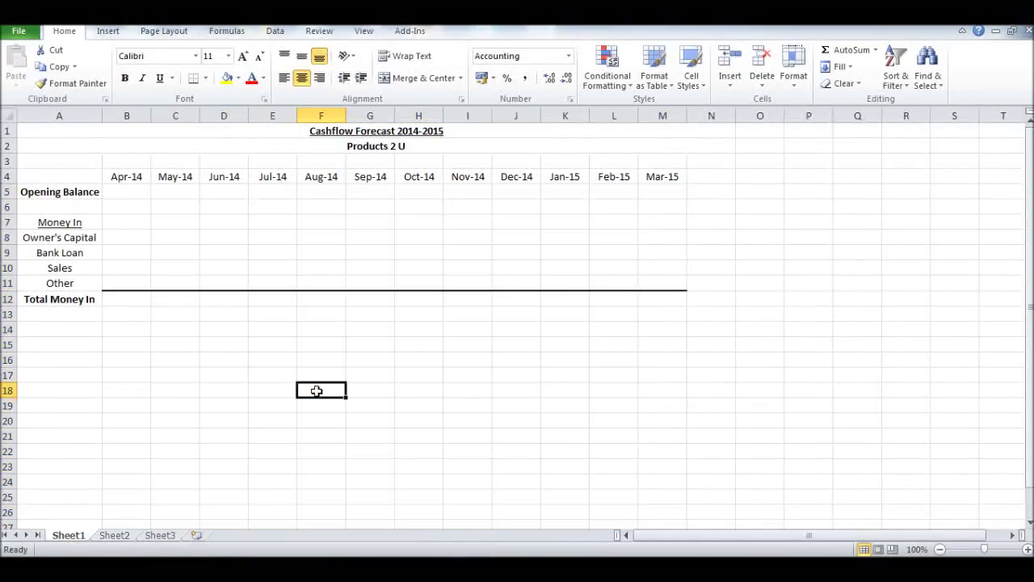
# Enter the heading "Money Out" in cell A14 and underline it.
pyautogui.scroll(-1, 293, 388)
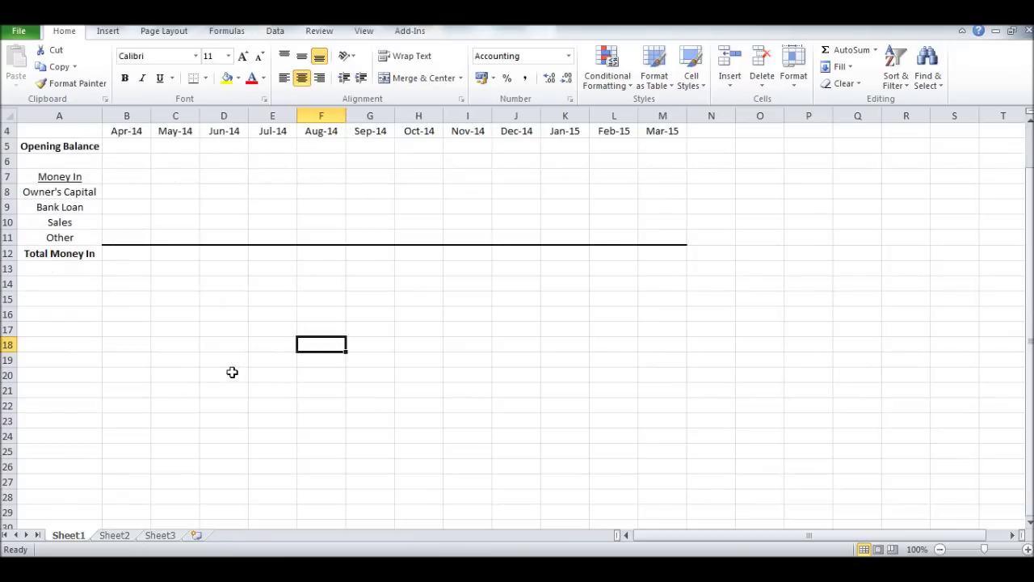
pyautogui.click(78, 289)
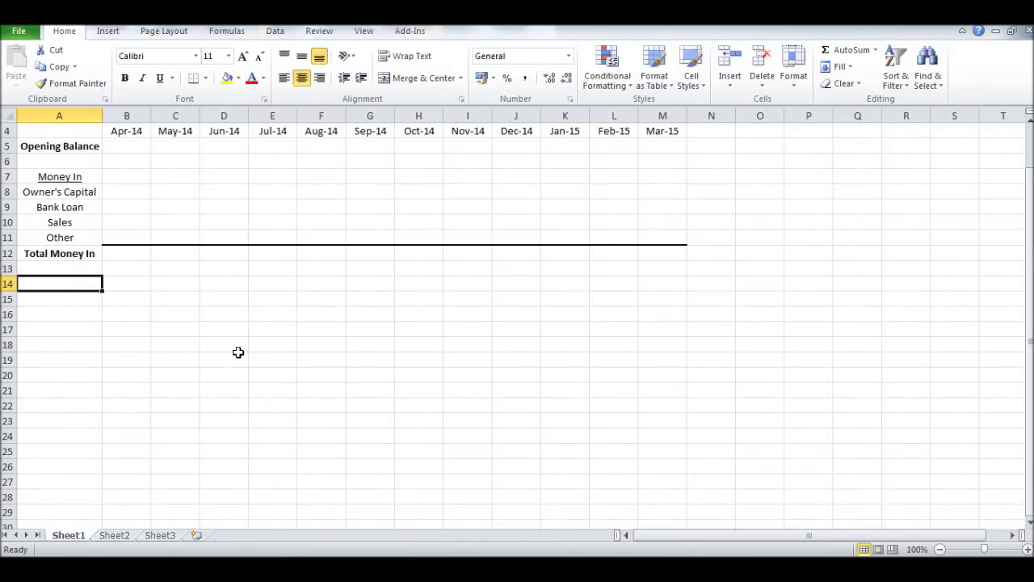
pyautogui.scroll(1, 239, 353)
pyautogui.write('Mon')
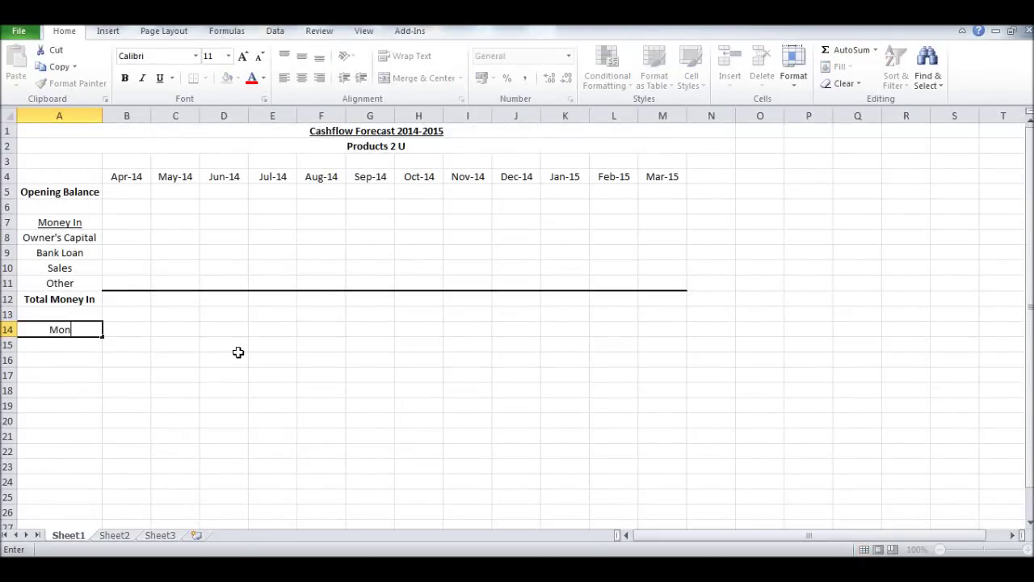
pyautogui.write('ey Out')
pyautogui.click(314, 328)
pyautogui.click(99, 335)
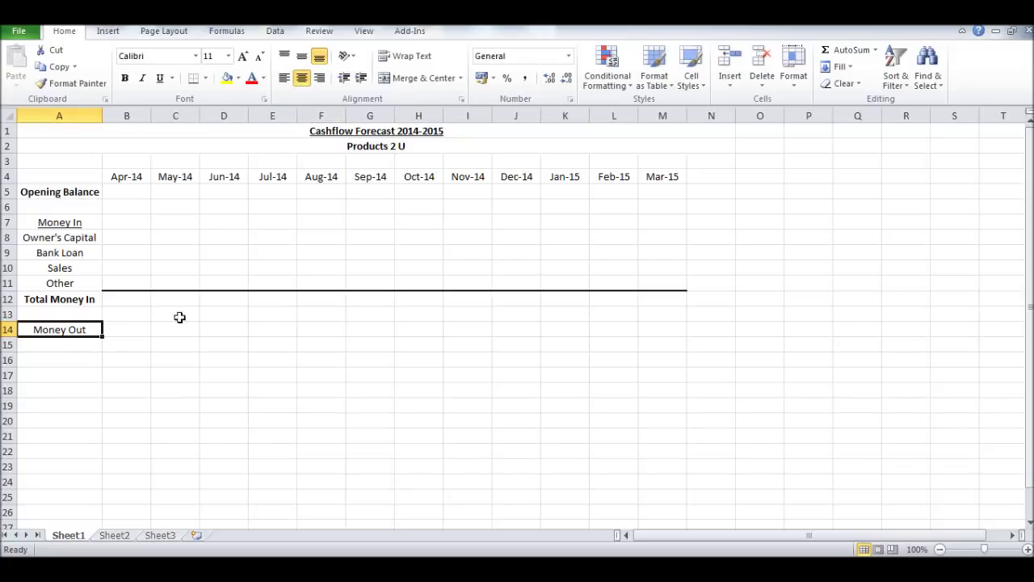
pyautogui.click(159, 77)
pyautogui.click(193, 403)
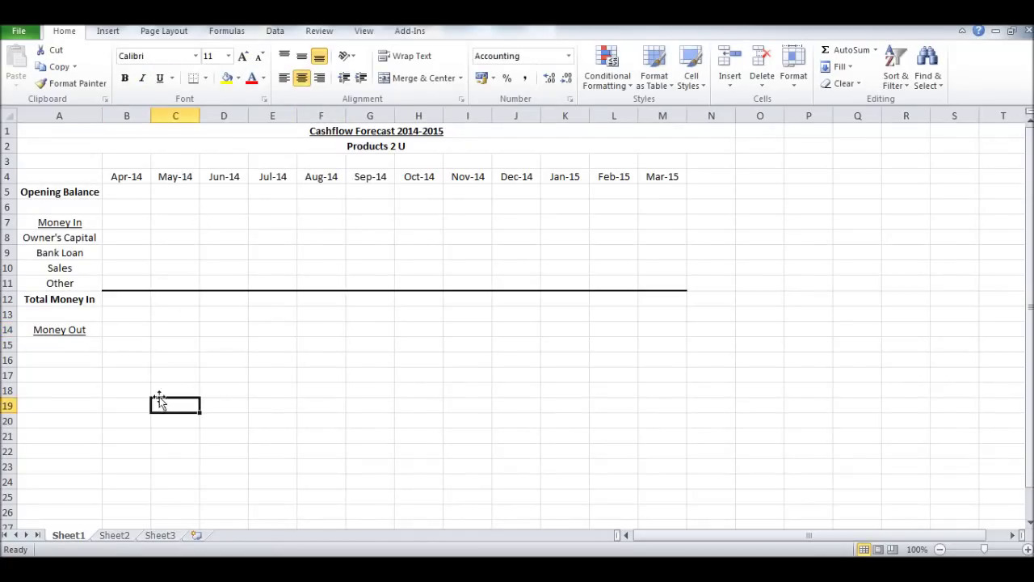
# Enter the expense label "Loan Repayments" in cell A16, leaving row 17 blank below it.
pyautogui.click(74, 361)
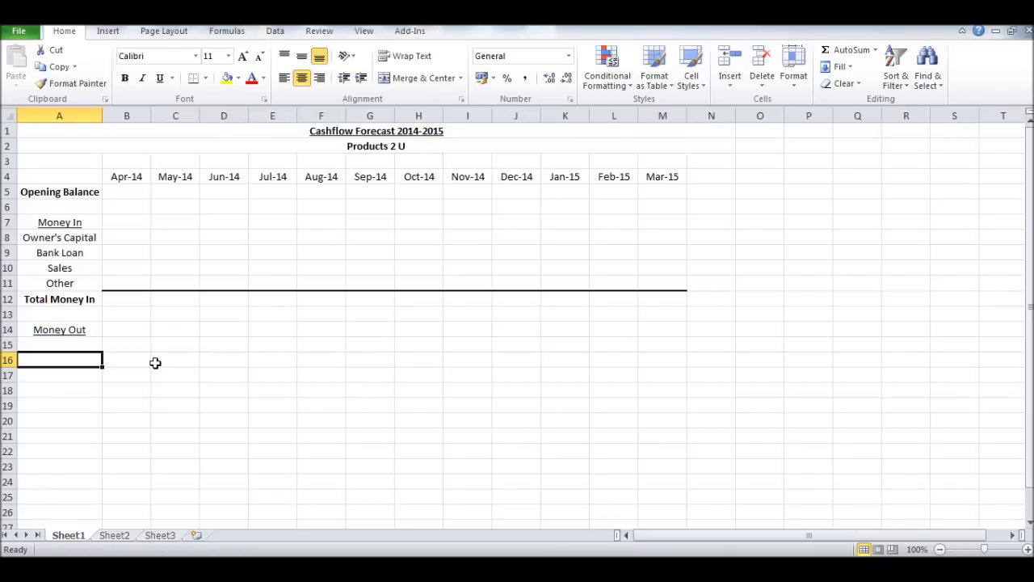
pyautogui.write('Loan Rep')
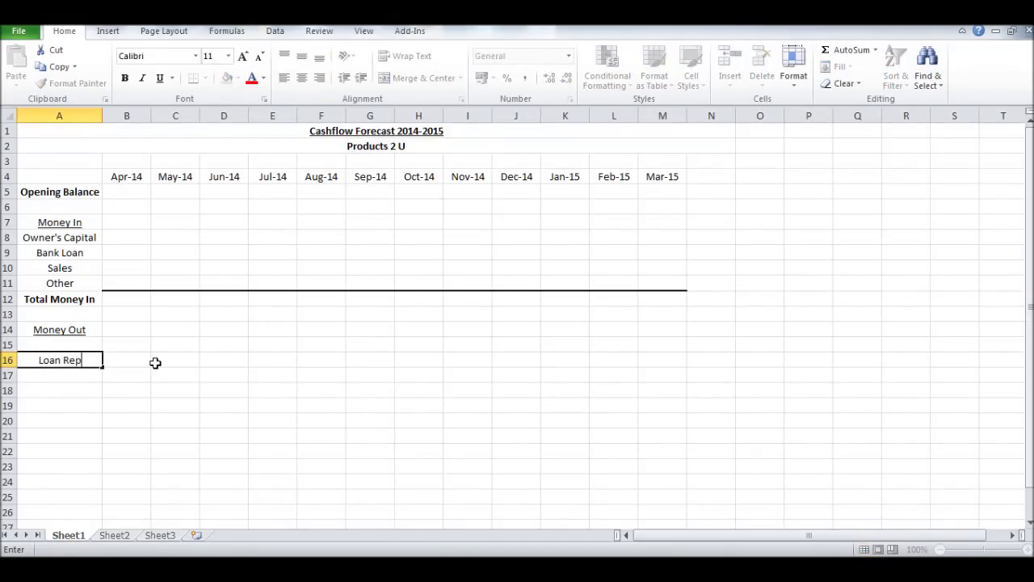
pyautogui.write('ayments')
pyautogui.press('Return')
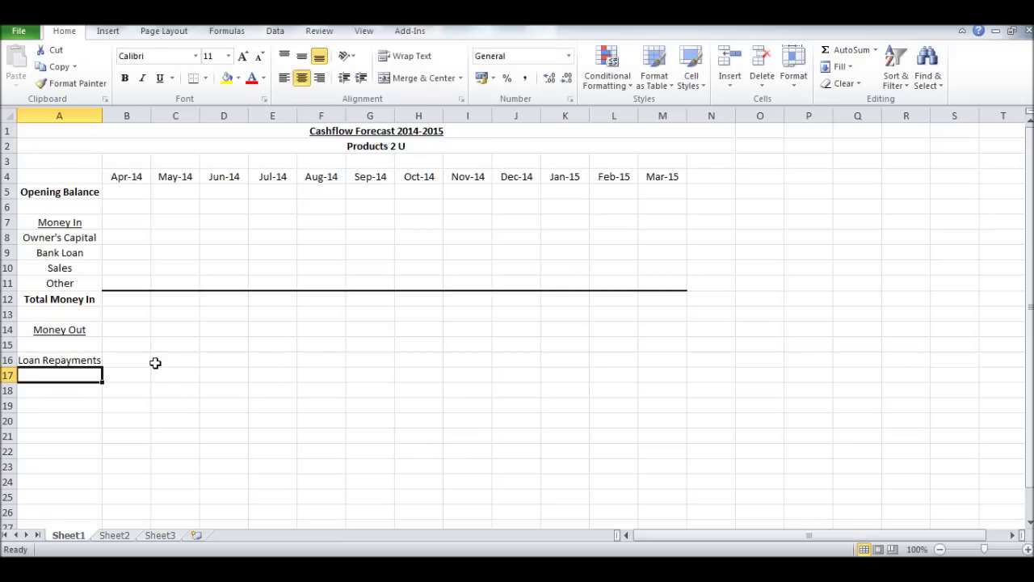
pyautogui.press('Return')
# Enter the labels "Goods for Resale" in cell A18 and "Equipment" in cell A19, leaving row 20 blank.
pyautogui.write('Goods ')
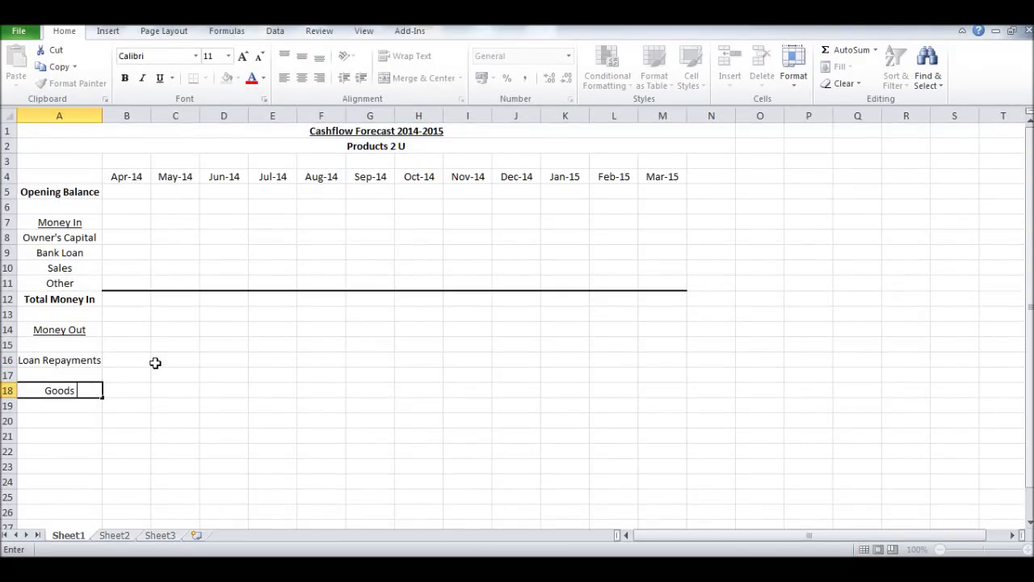
pyautogui.write('for Resale')
pyautogui.press('Return')
pyautogui.write('Equi')
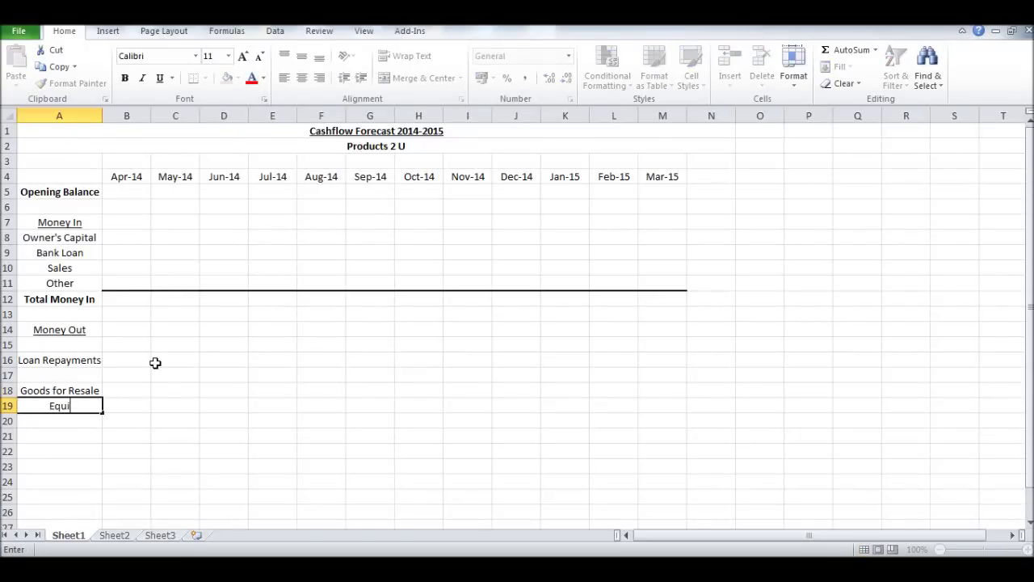
pyautogui.write('pment')
pyautogui.press('Return')
pyautogui.press('Return')
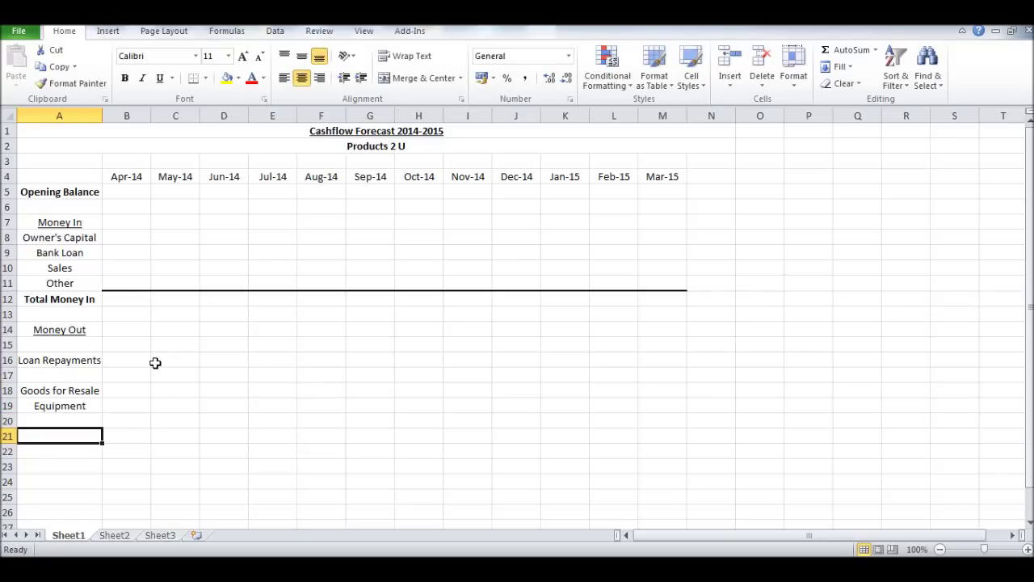
# Enter the expense labels "Advertising" in cell A21 and "Website" in cell A22.
pyautogui.write('Adver')
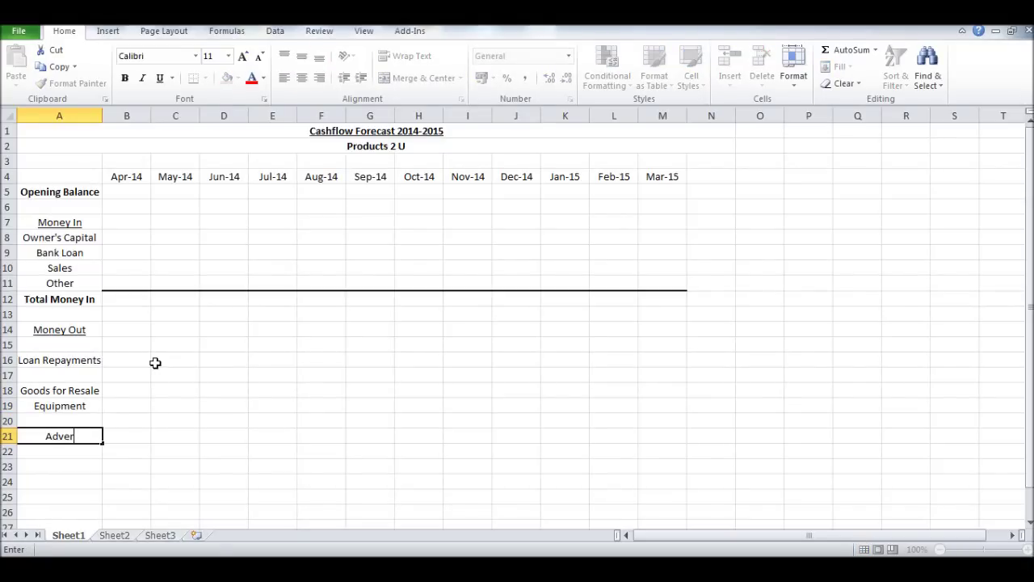
pyautogui.write('tising')
pyautogui.press('Return')
pyautogui.write('We')
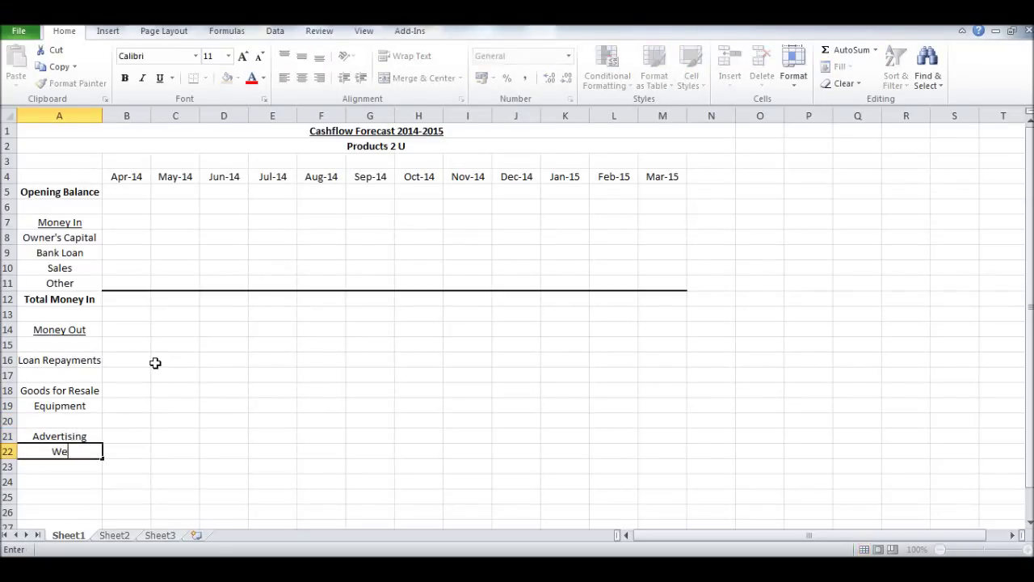
pyautogui.write('vsite')
pyautogui.press('Return')
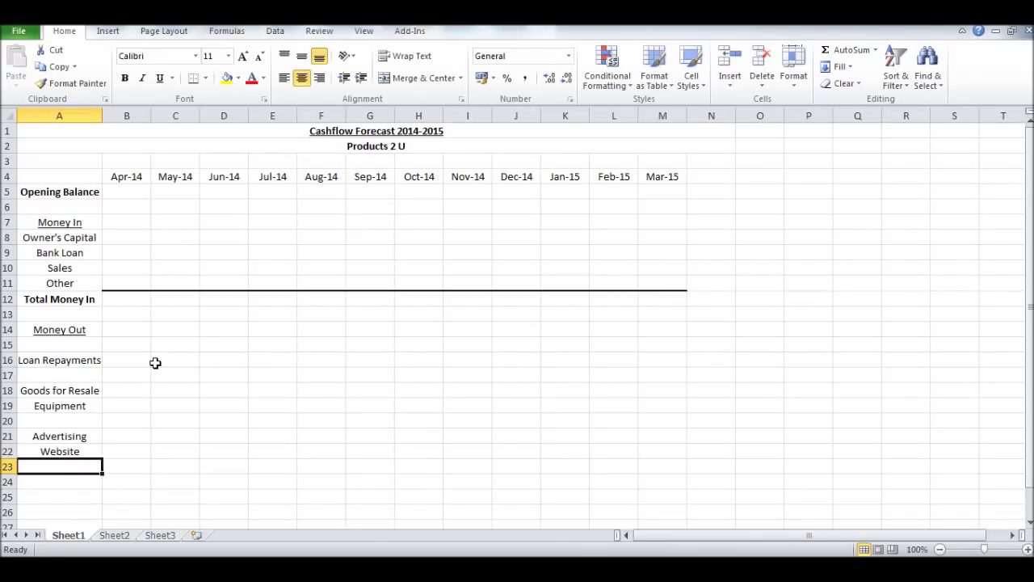
# List the remaining expense labels "Merchant", "Postage" and "Stationey" in cells A23 to A25.
pyautogui.write('Merchant')
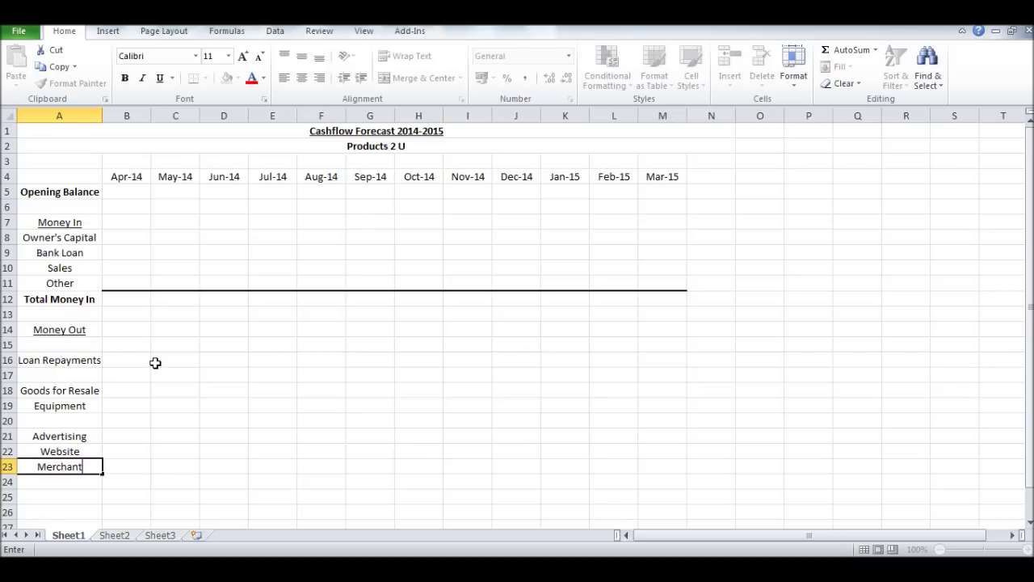
pyautogui.press('Return')
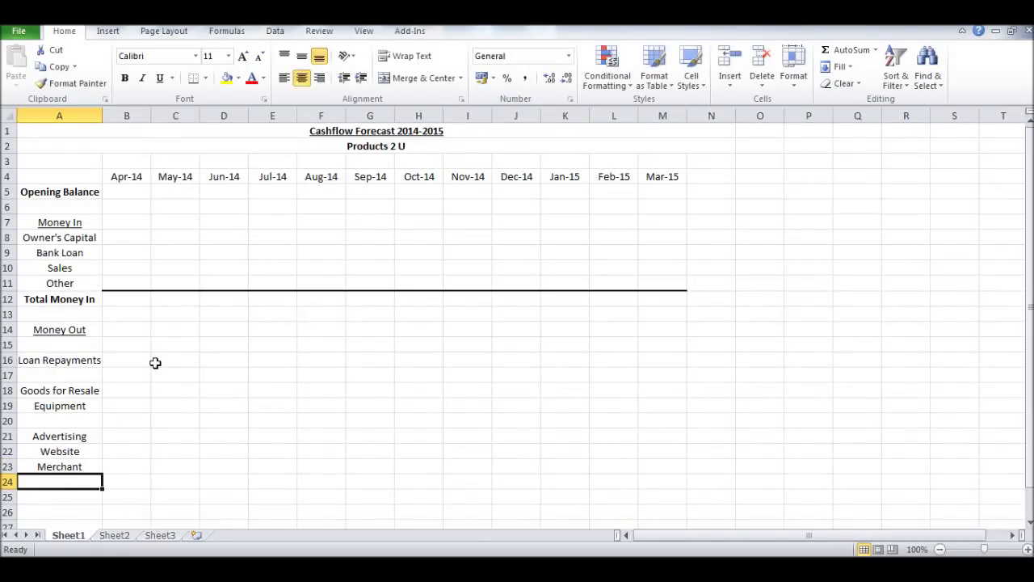
pyautogui.write('Postage')
pyautogui.press('Return')
pyautogui.write('St')
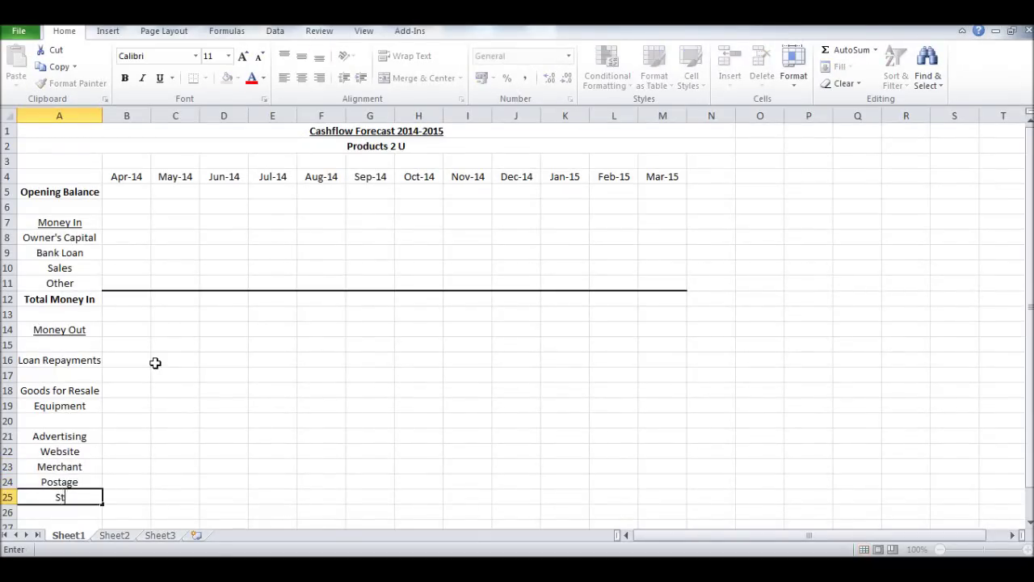
pyautogui.write('ationery')
pyautogui.press('Return')
pyautogui.press('Return')
pyautogui.press('Return')
pyautogui.press('Return')
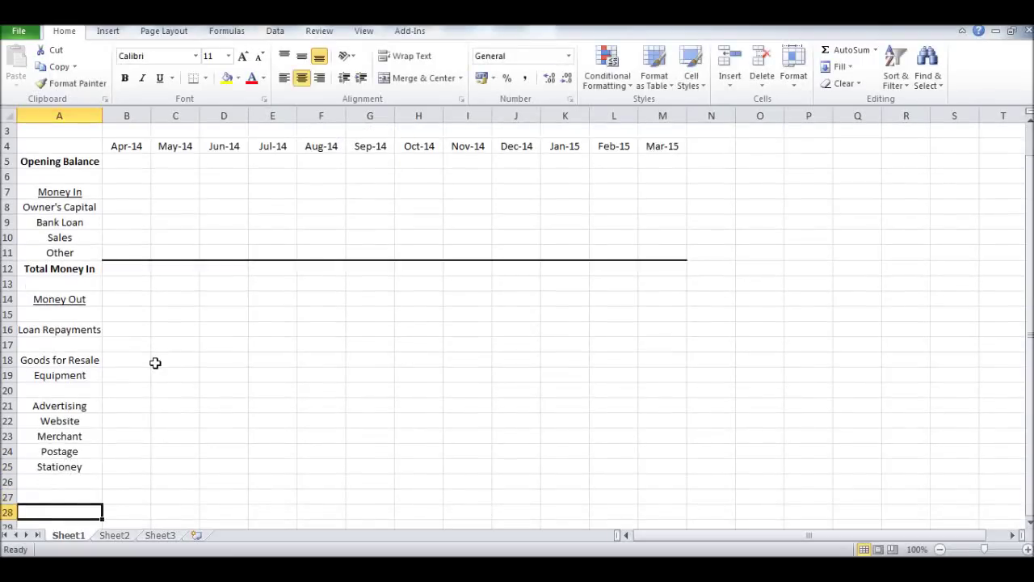
# Enter the label "Total Money Out" in cell A27, leaving row 26 blank above it.
pyautogui.scroll(-1, 82, 442)
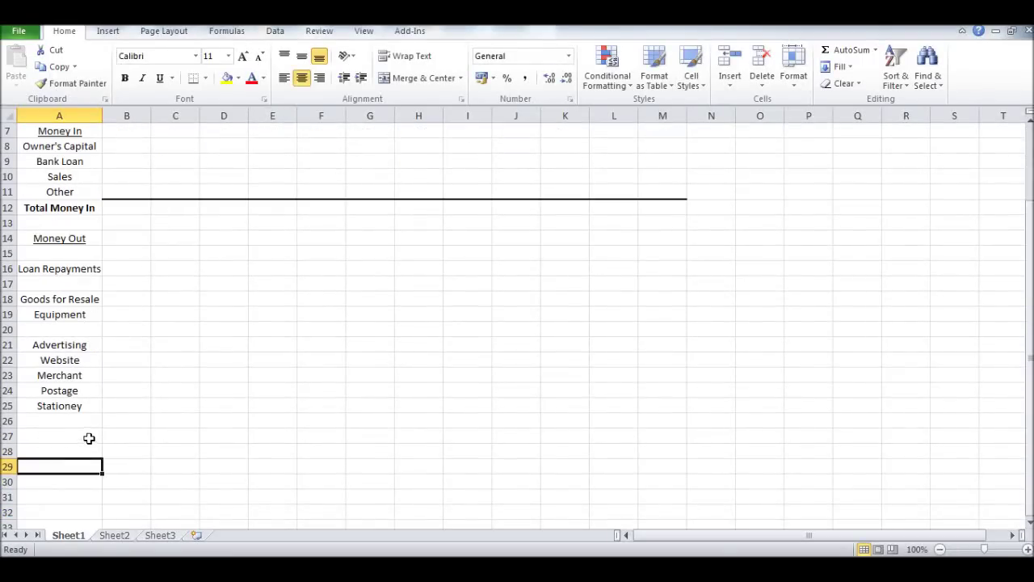
pyautogui.click(89, 437)
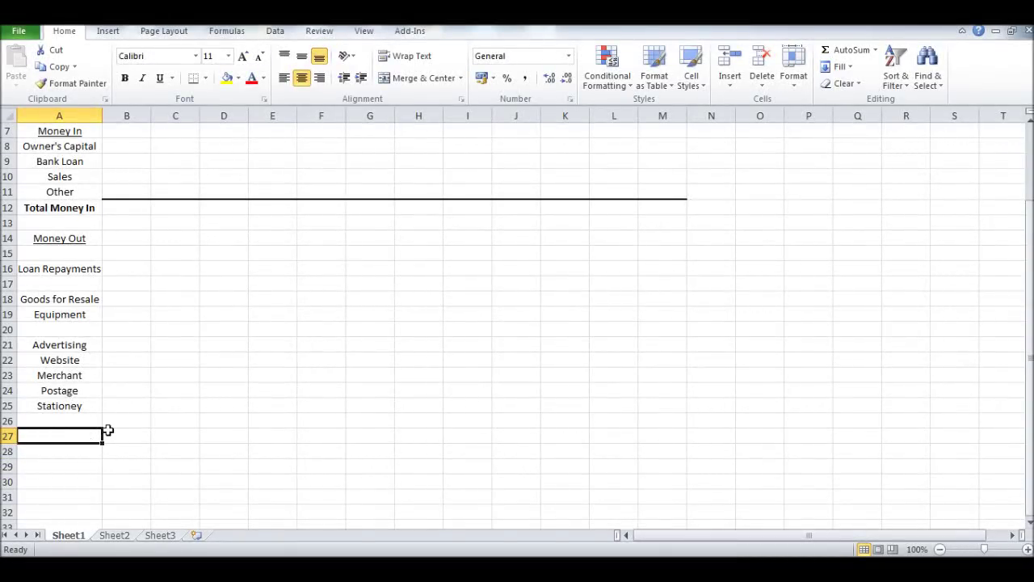
pyautogui.write('Total Money Out')
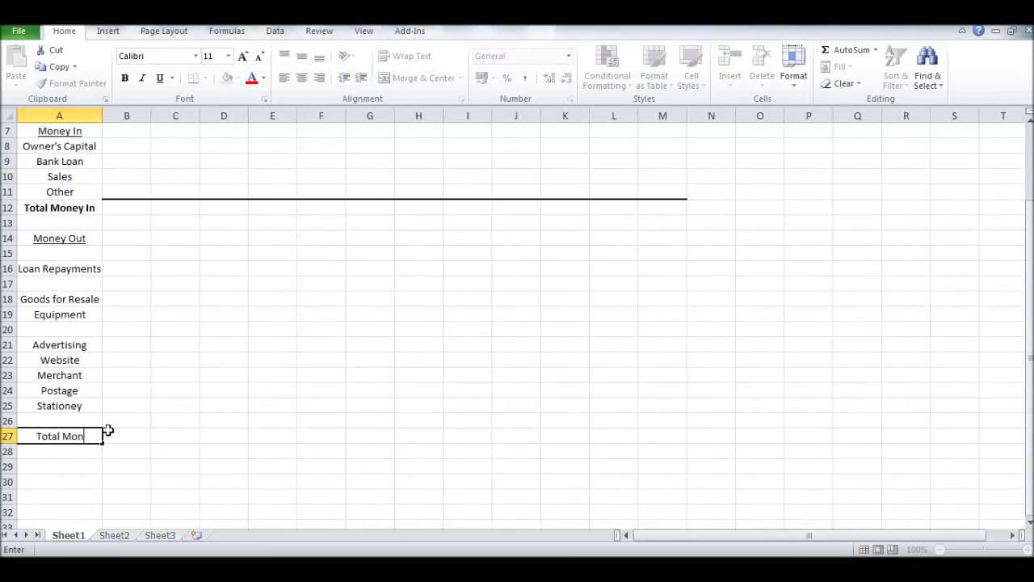
pyautogui.click(132, 447)
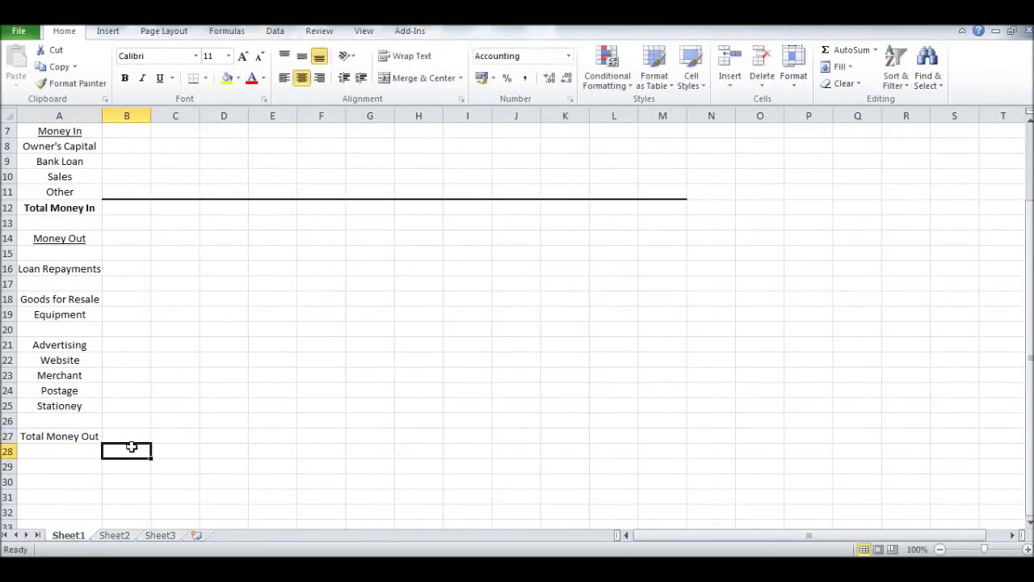
# Add a medium solid top border to the Total Money Out cells B27 to M27.
pyautogui.moveTo(136, 438); pyautogui.dragTo(671, 434)
pyautogui.rightClick(671, 434)
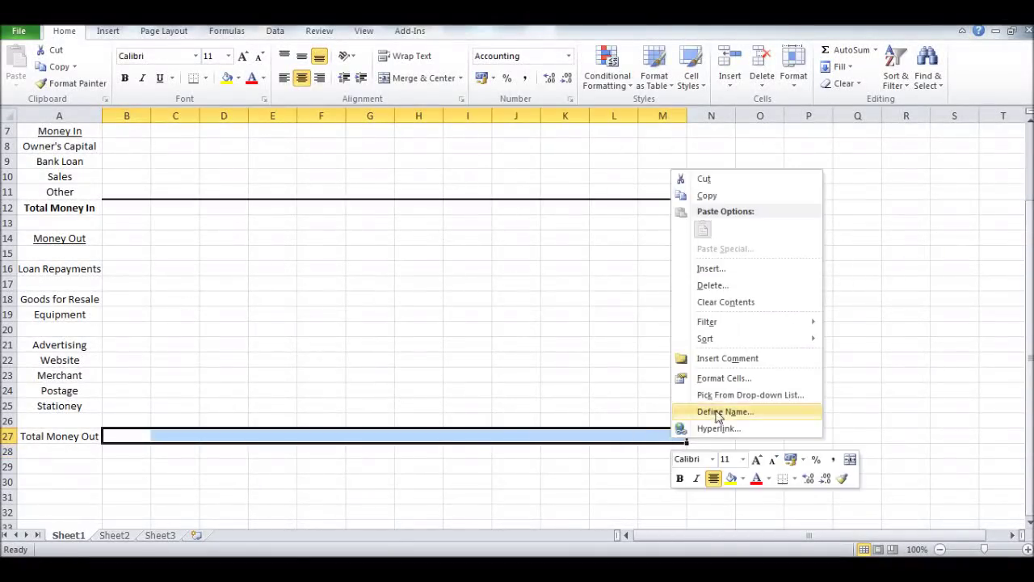
pyautogui.click(723, 377)
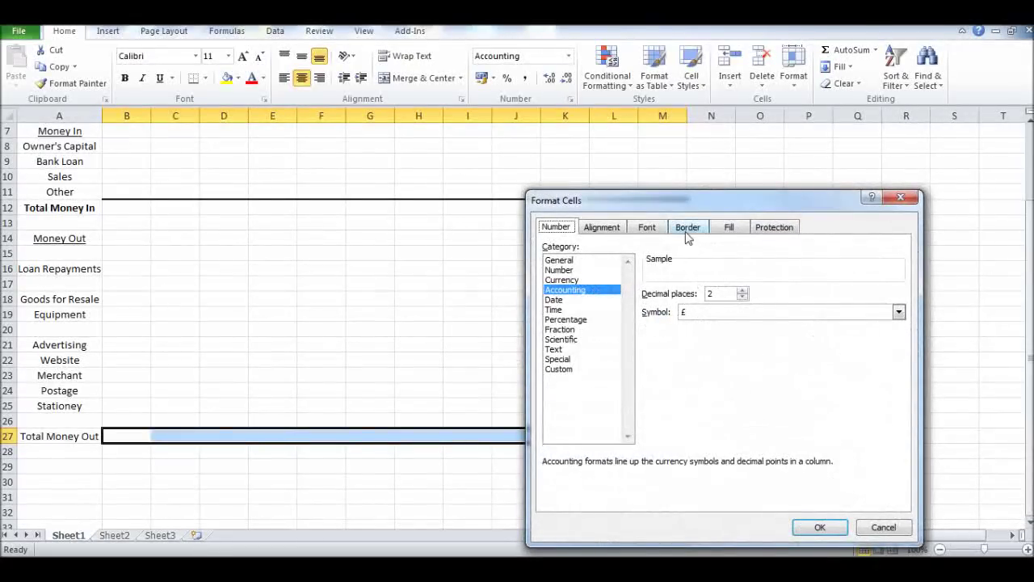
pyautogui.click(688, 228)
pyautogui.click(628, 328)
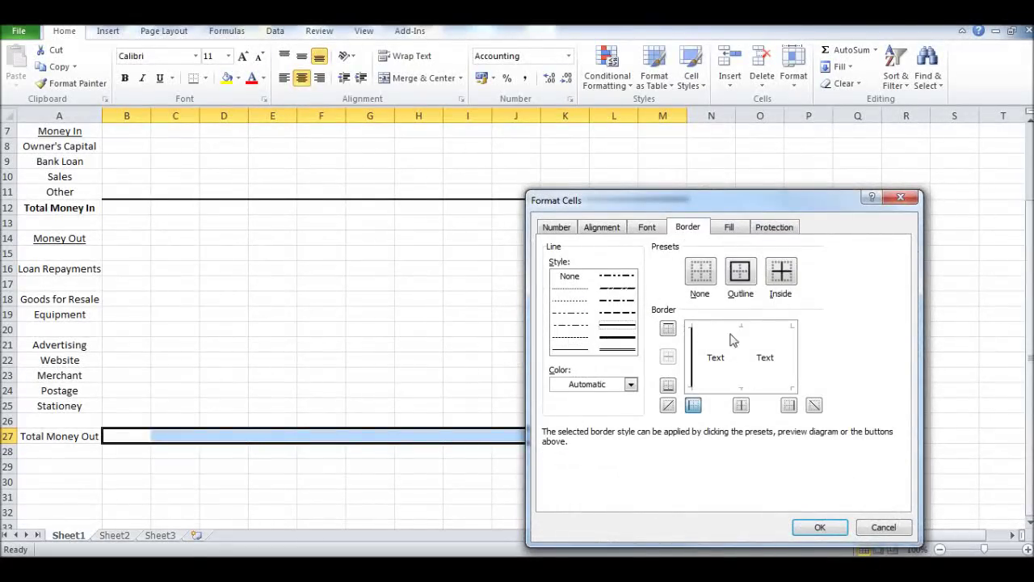
pyautogui.click(736, 341)
pyautogui.click(819, 526)
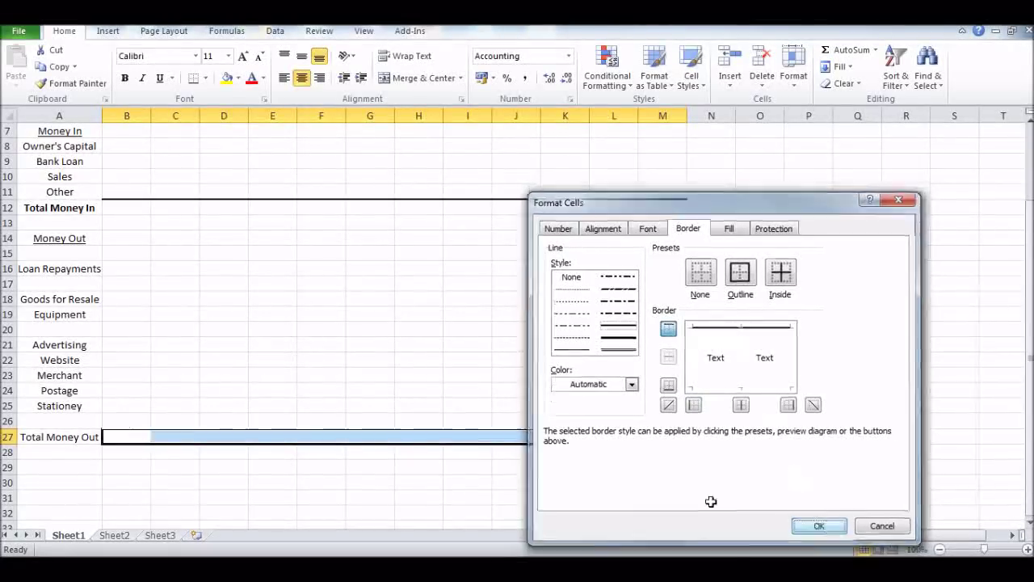
pyautogui.click(419, 467)
# Make the whole Total Money Out row 27 bold.
pyautogui.click(6, 436)
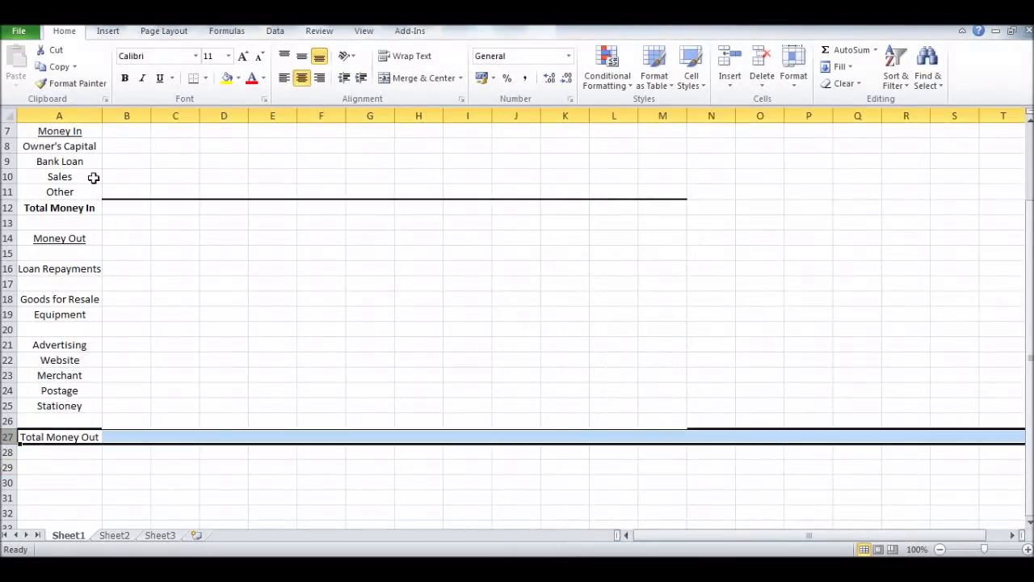
pyautogui.click(124, 77)
pyautogui.click(274, 392)
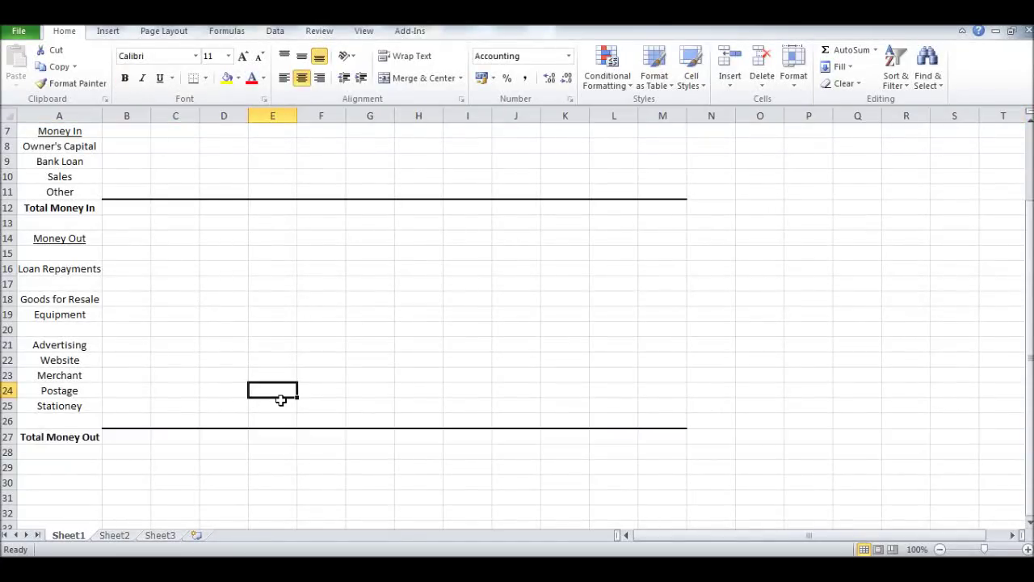
# Enter the formula =sum(B8:B11) in cell B12 to total April's money in.
pyautogui.scroll(2, 275, 399)
pyautogui.click(129, 300)
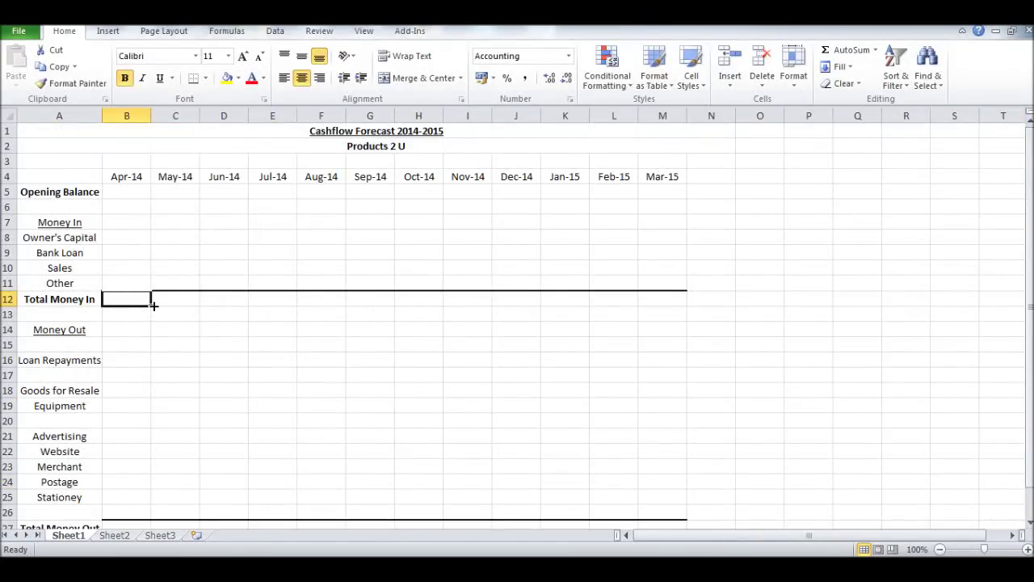
pyautogui.write('=sum')
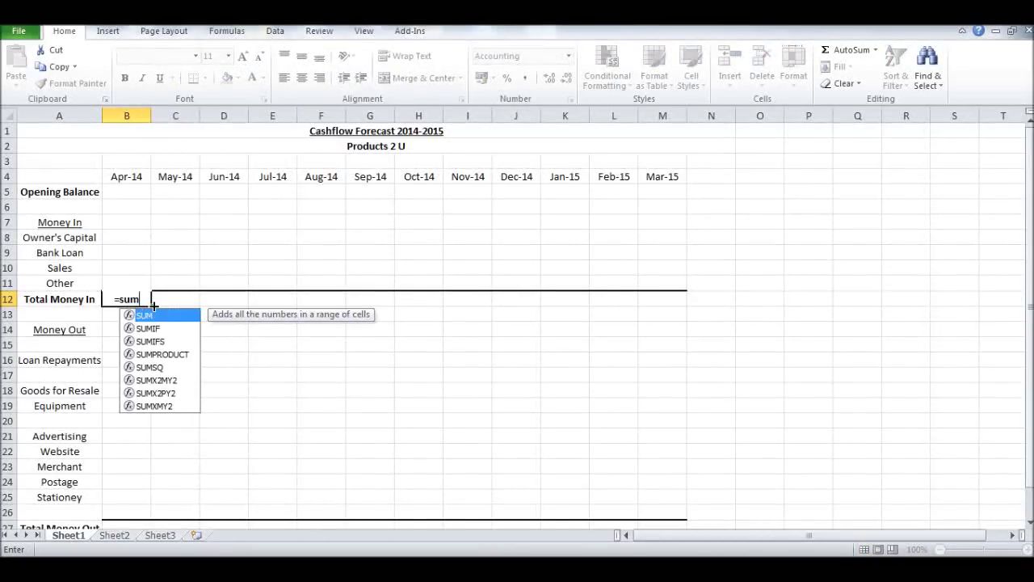
pyautogui.write('(')
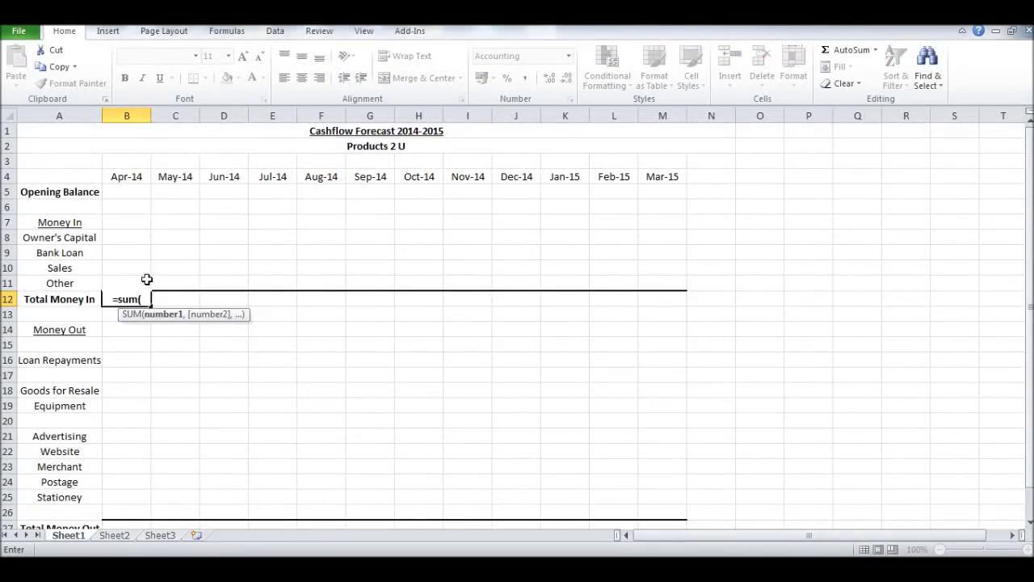
pyautogui.moveTo(138, 237); pyautogui.dragTo(142, 281)
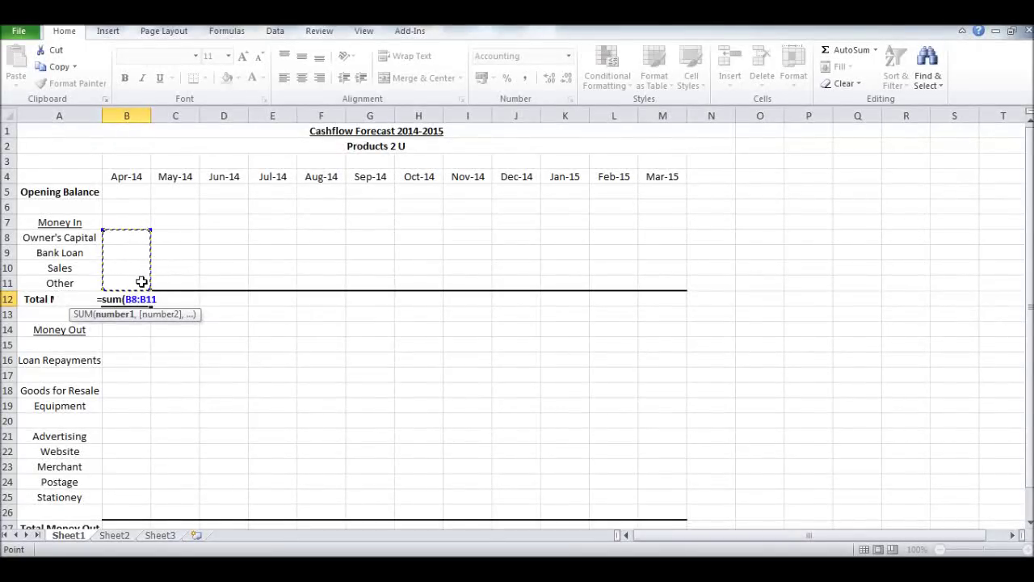
pyautogui.write(')')
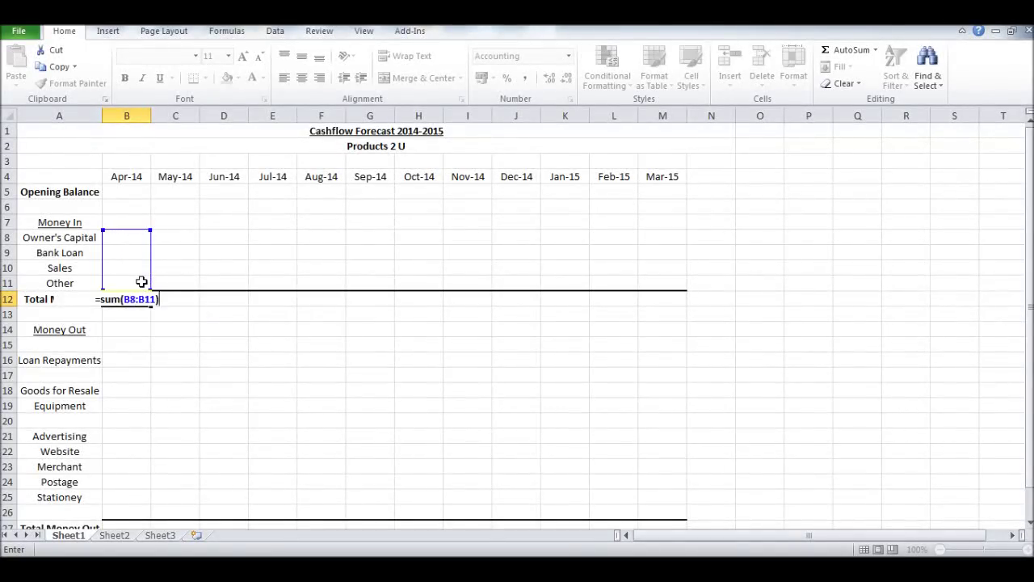
pyautogui.press('Return')
# Fill the Total Money In formula from B12 across to March in M12.
pyautogui.scroll(-1, 161, 286)
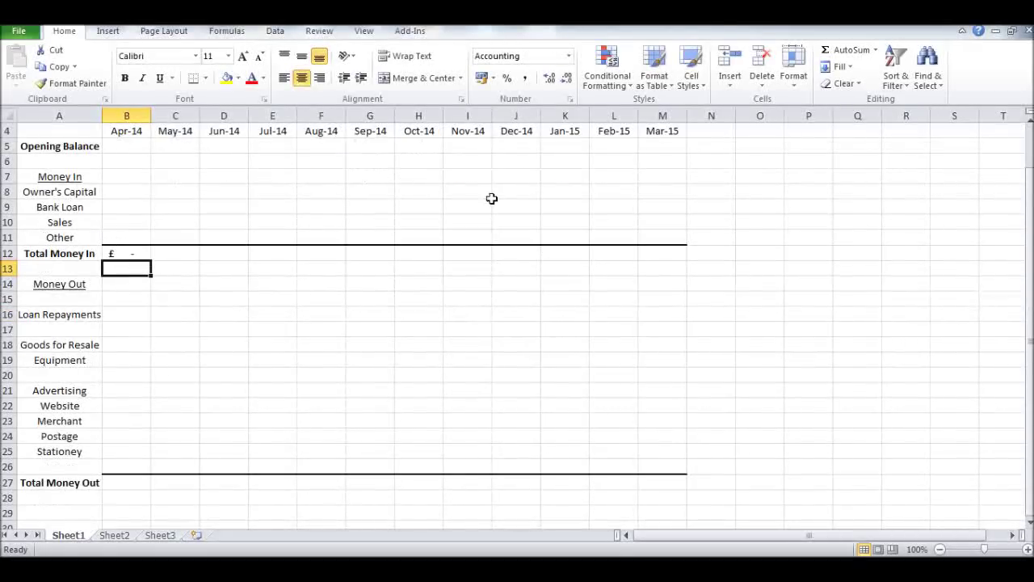
pyautogui.scroll(1, 171, 461)
pyautogui.scroll(-1, 170, 455)
pyautogui.scroll(1, 170, 445)
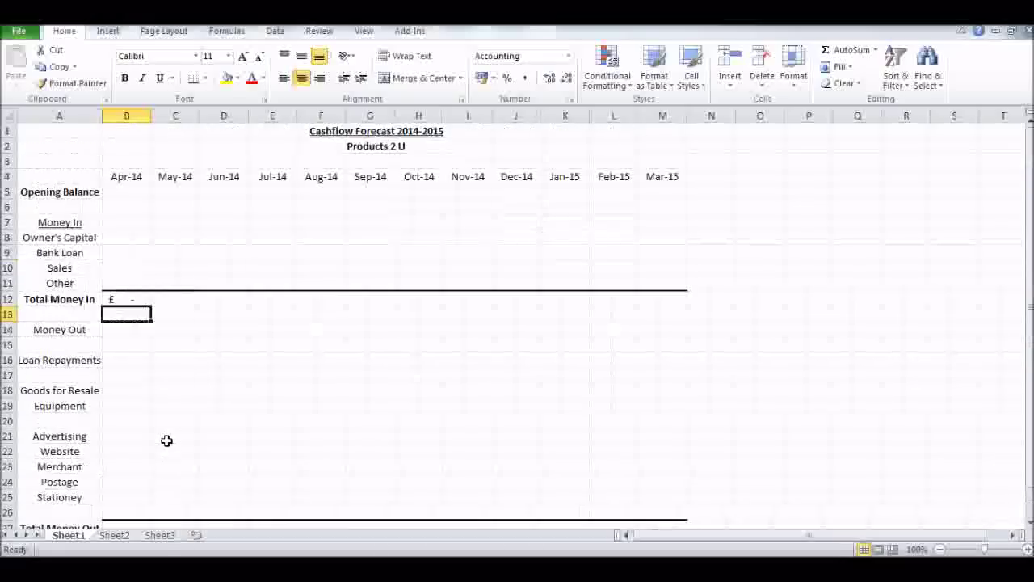
pyautogui.click(128, 298)
pyautogui.moveTo(151, 307); pyautogui.dragTo(685, 309)
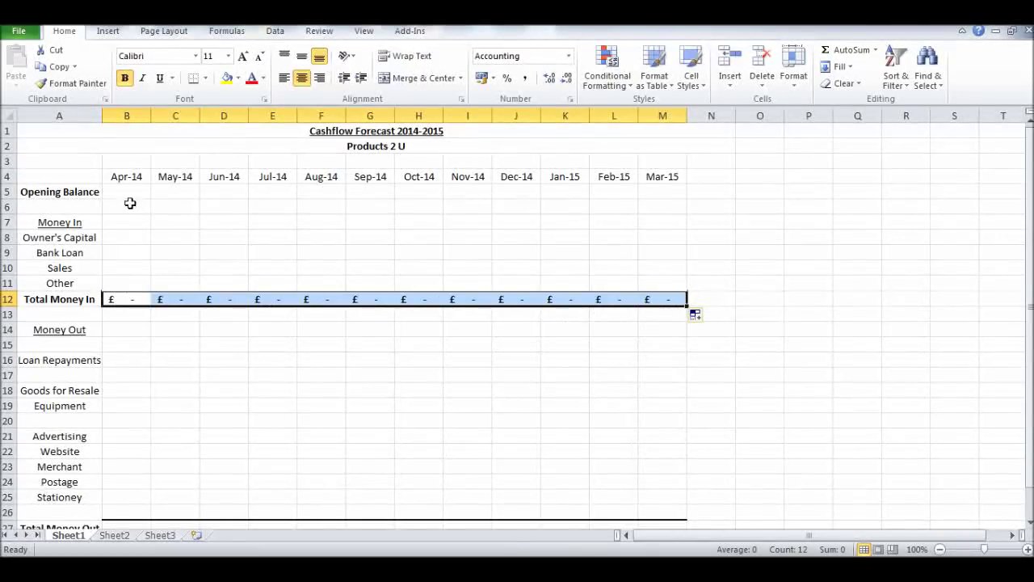
pyautogui.click(231, 346)
# Enter the formula =sum(B16:B26) in cell B27 to total April's money out.
pyautogui.scroll(-2, 177, 391)
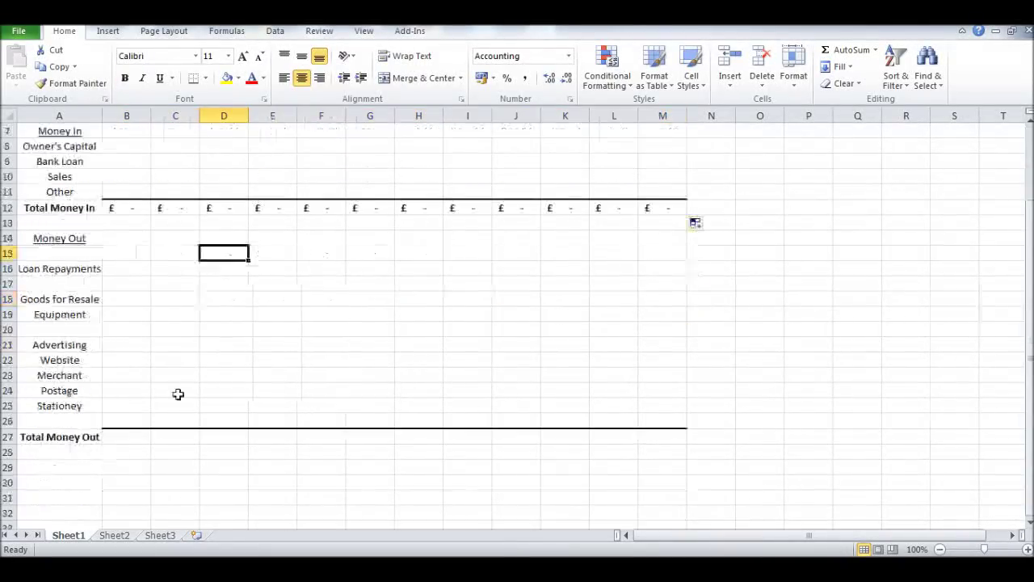
pyautogui.click(118, 436)
pyautogui.write('=su')
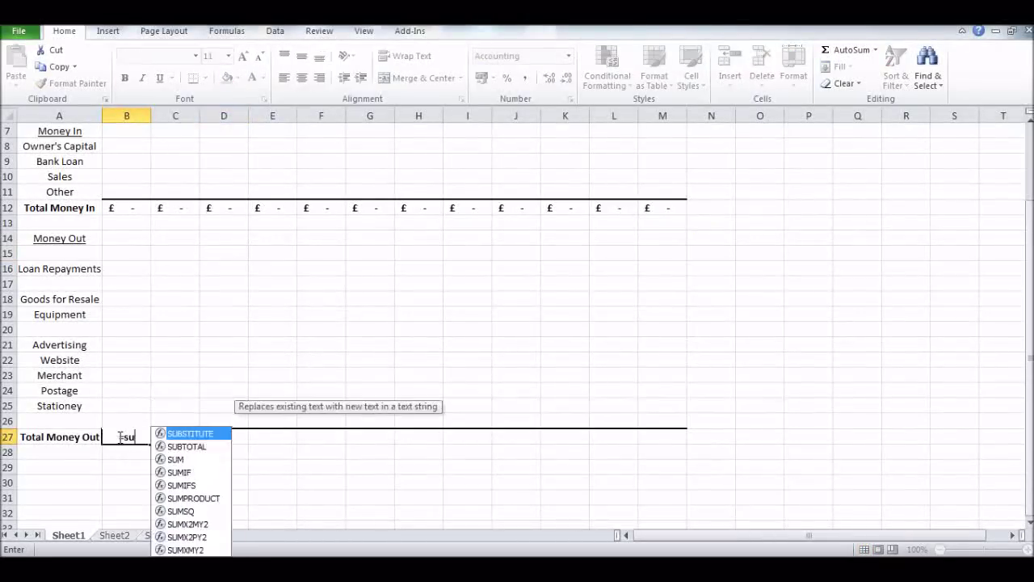
pyautogui.write('m(')
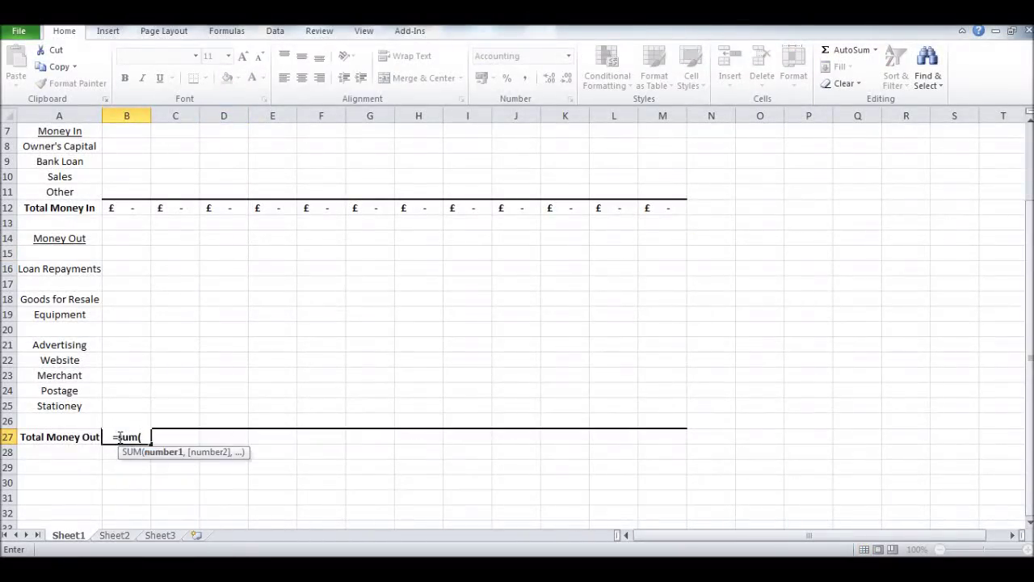
pyautogui.moveTo(129, 261); pyautogui.dragTo(144, 423)
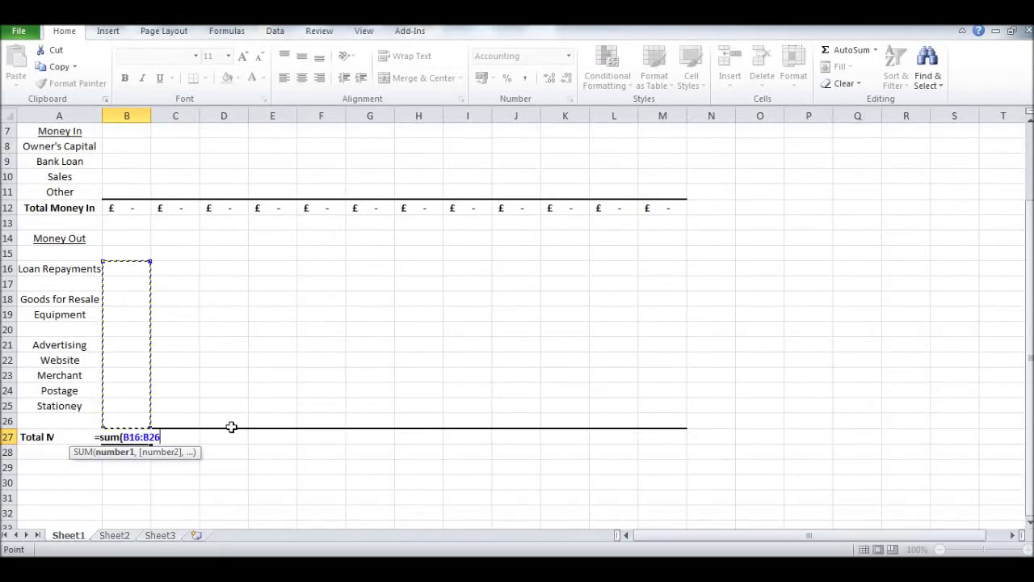
pyautogui.write(')')
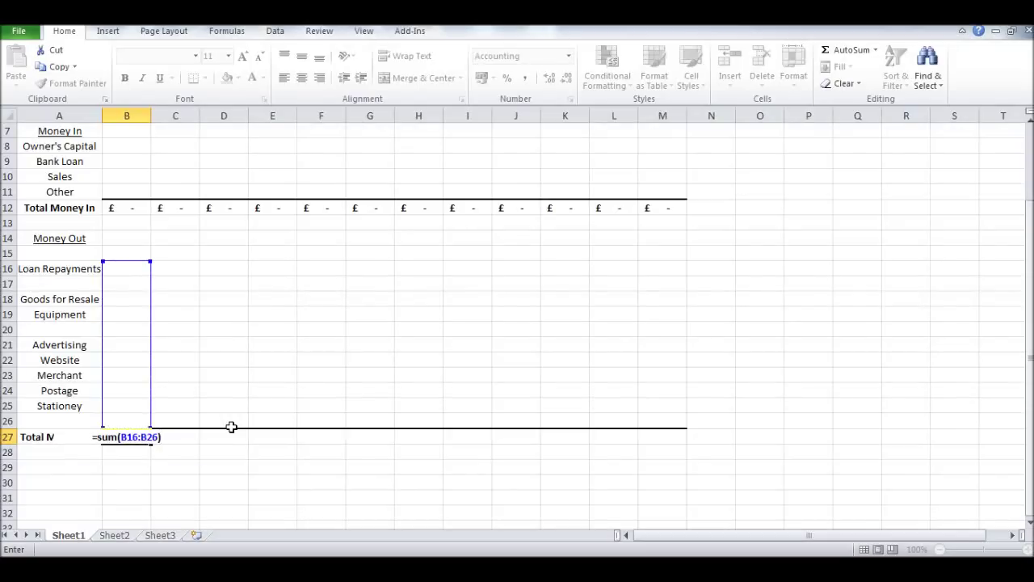
pyautogui.press('Return')
# Fill the Total Money Out formula from B27 across to March in M27.
pyautogui.click(143, 434)
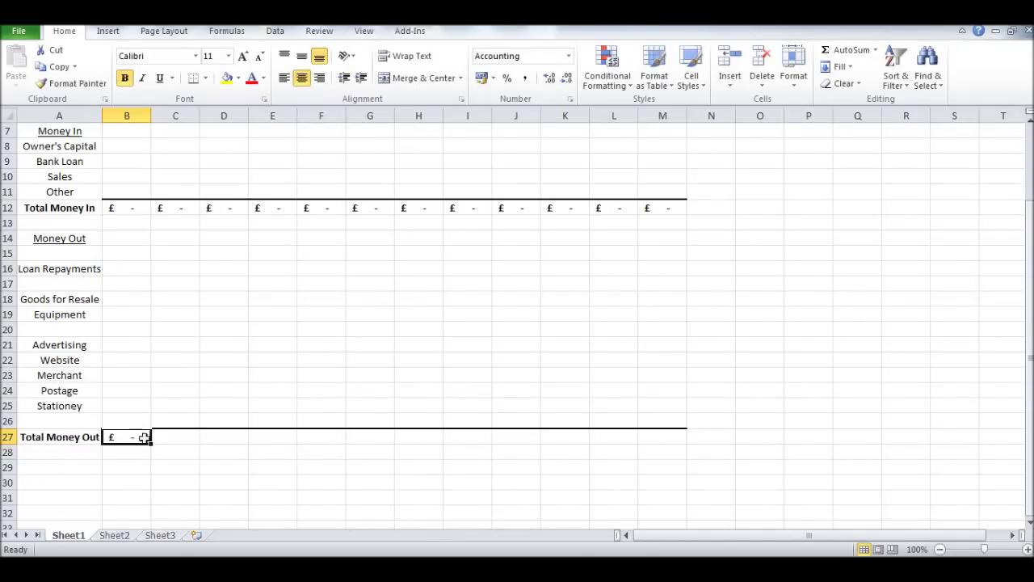
pyautogui.moveTo(150, 442); pyautogui.dragTo(681, 442)
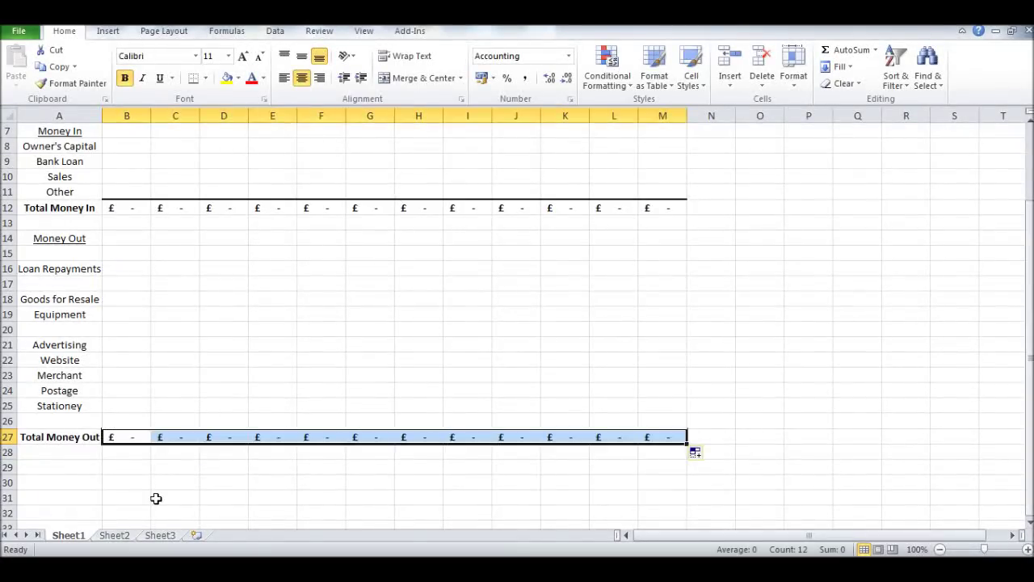
pyautogui.click(156, 498)
# Enter the label "Closing Balance" in cell A29, leaving row 28 blank above it.
pyautogui.scroll(-1, 177, 454)
pyautogui.scroll(3, 178, 455)
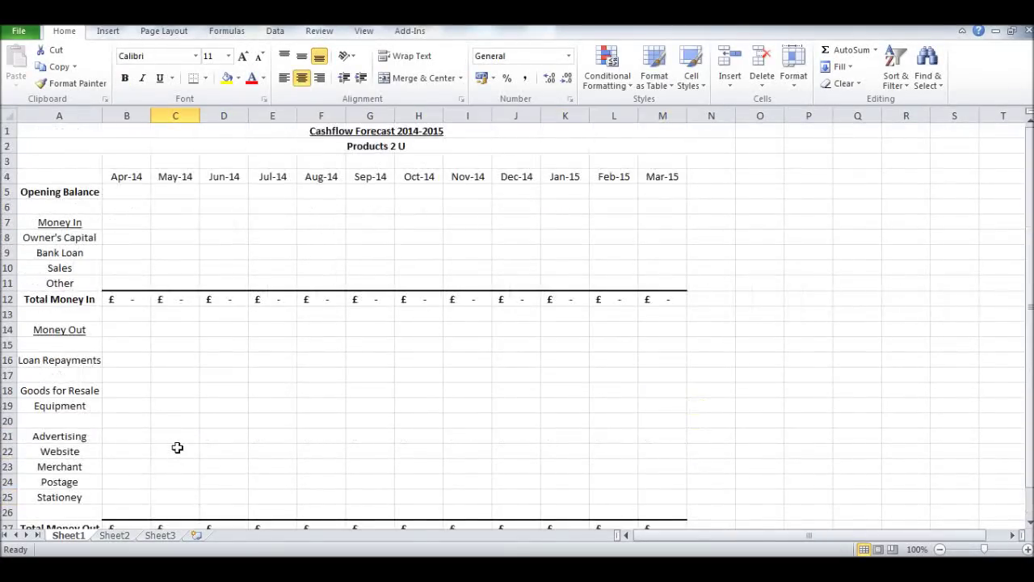
pyautogui.scroll(-2, 173, 424)
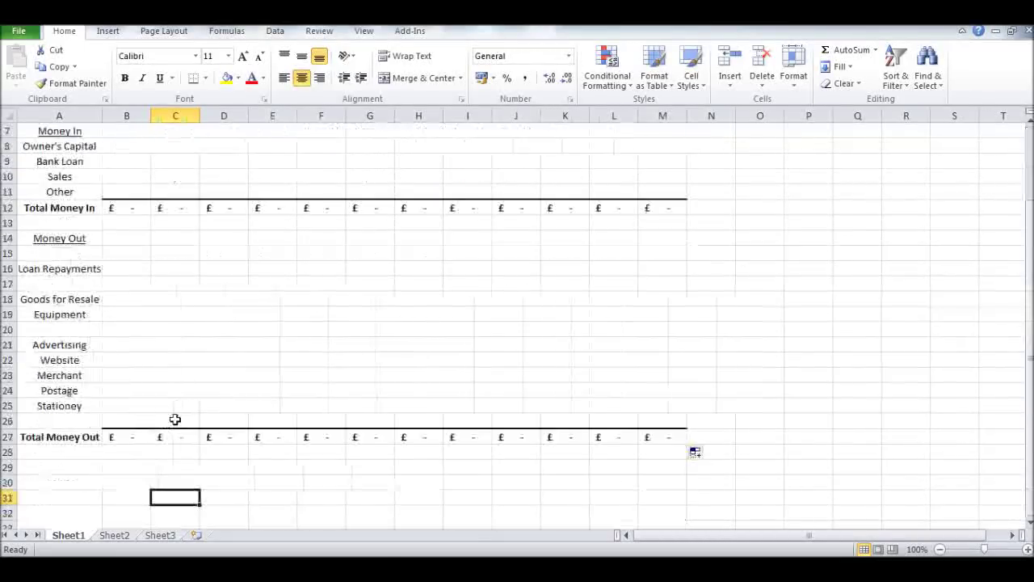
pyautogui.click(94, 466)
pyautogui.write('Closin')
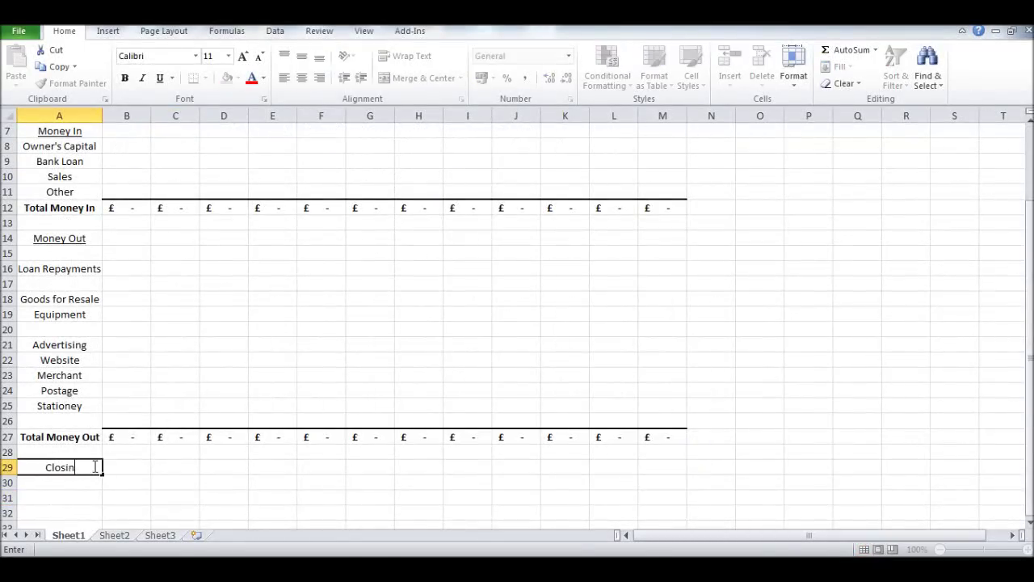
pyautogui.write('g Balance')
pyautogui.click(146, 476)
# Make the whole Closing Balance row 29 bold.
pyautogui.click(8, 467)
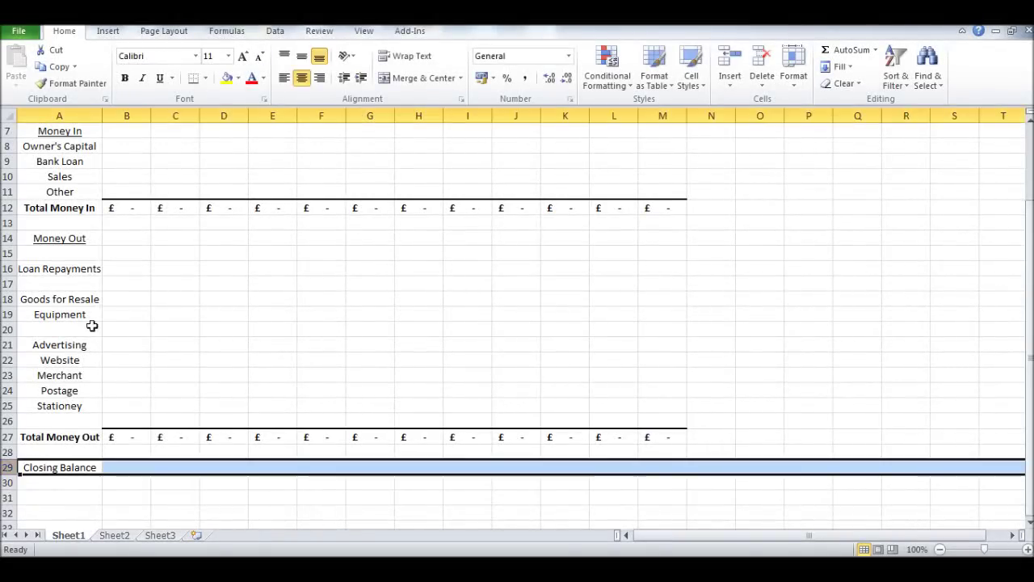
pyautogui.click(125, 78)
pyautogui.click(140, 509)
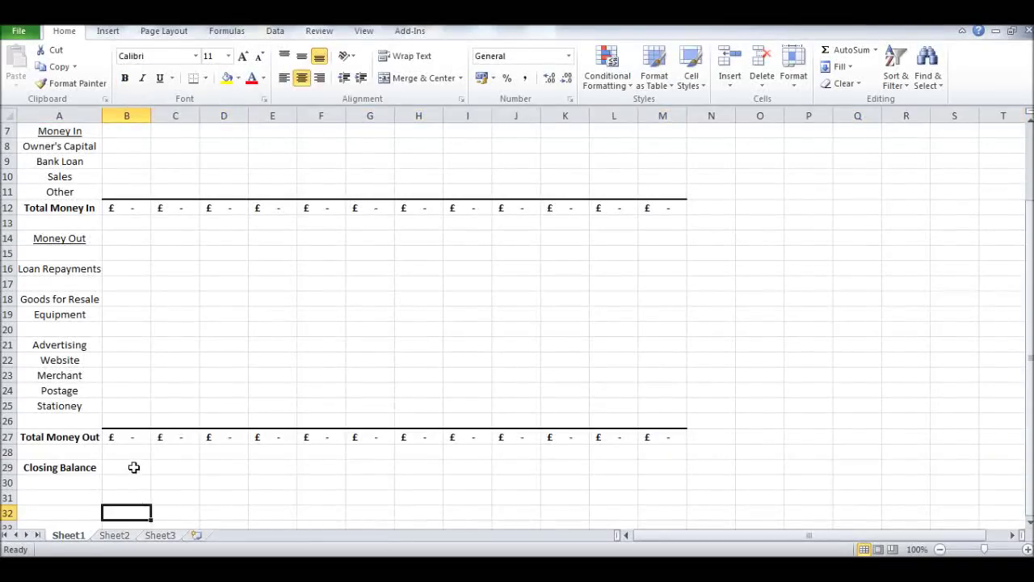
# Format the Closing Balance cells B29 to M29 as Accounting with two decimal places and the £ symbol.
pyautogui.moveTo(134, 467); pyautogui.dragTo(662, 469)
pyautogui.rightClick(662, 468)
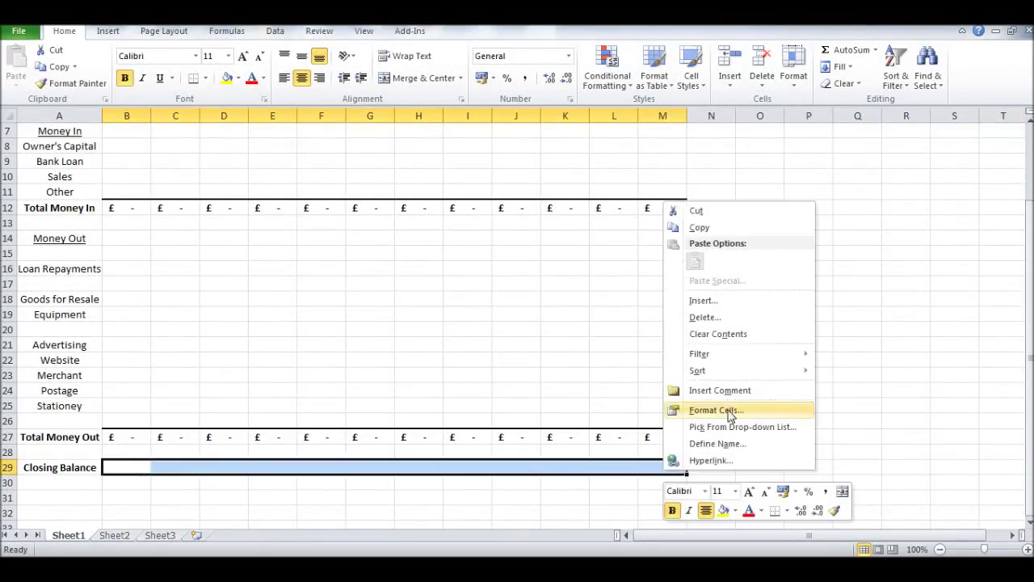
pyautogui.click(731, 412)
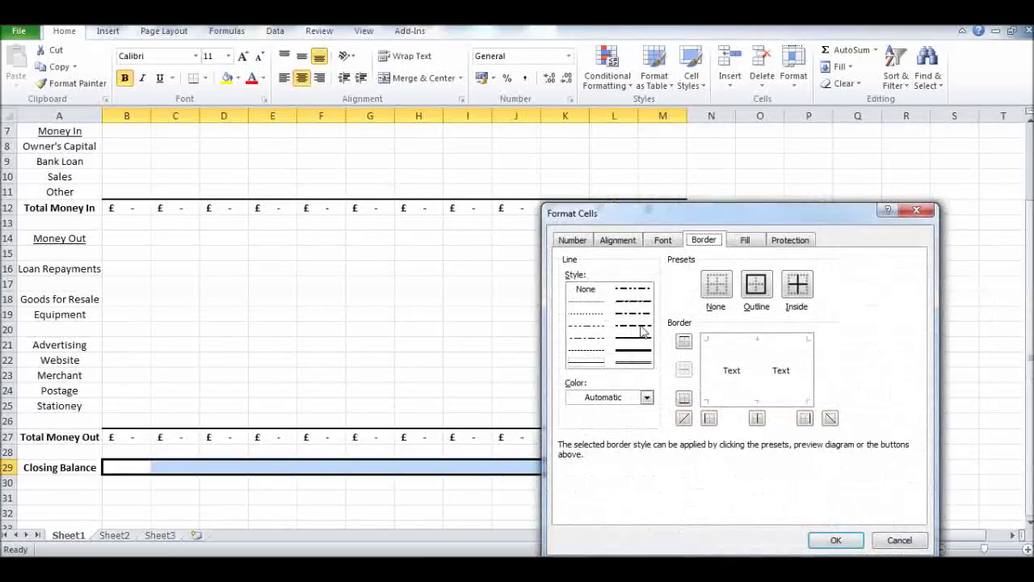
pyautogui.click(572, 240)
pyautogui.click(607, 303)
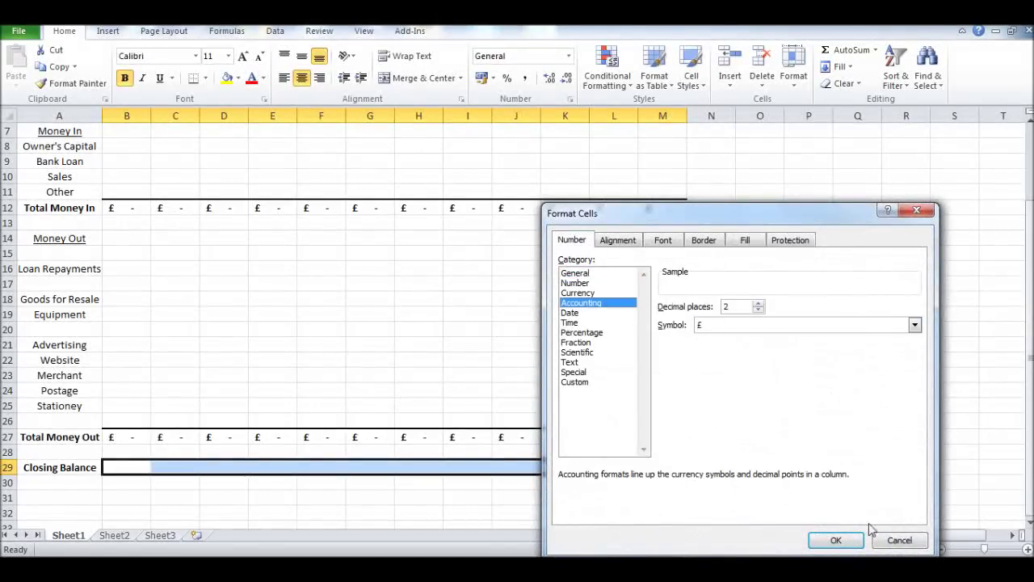
pyautogui.click(835, 540)
pyautogui.click(418, 497)
# Enter the April Closing Balance formula =B5+B12-B27 in cell B29.
pyautogui.click(127, 468)
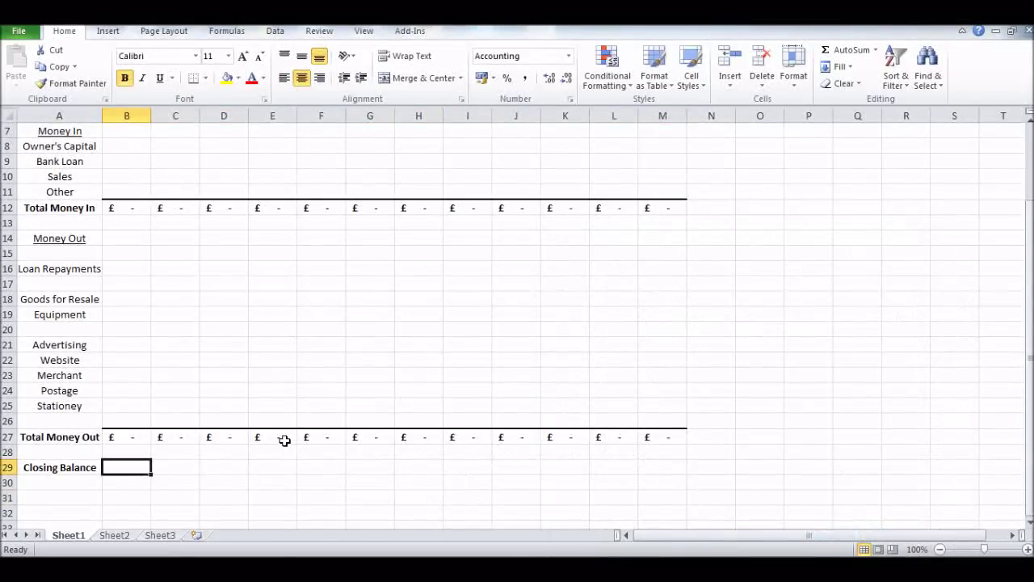
pyautogui.scroll(1, 285, 440)
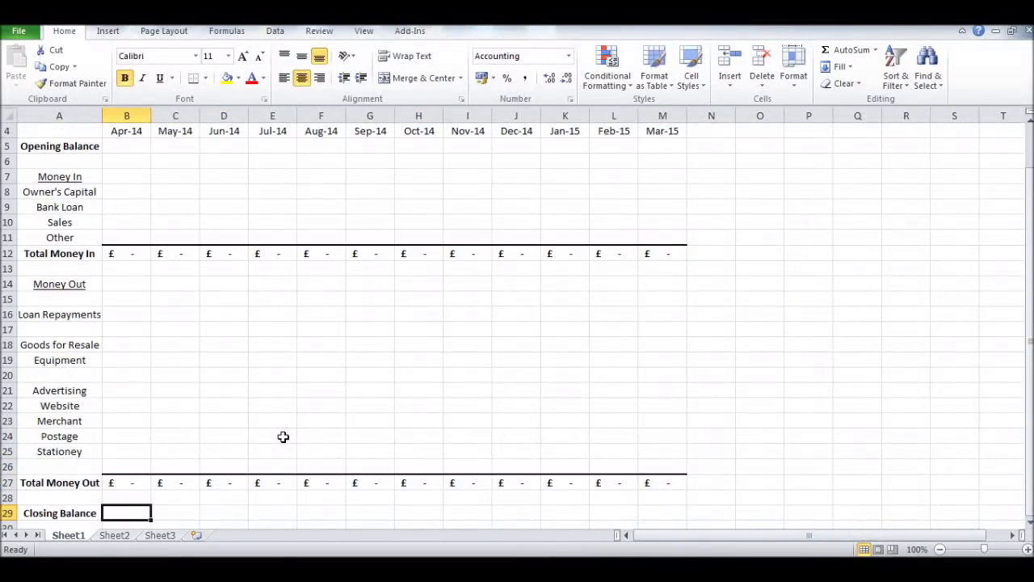
pyautogui.write('=')
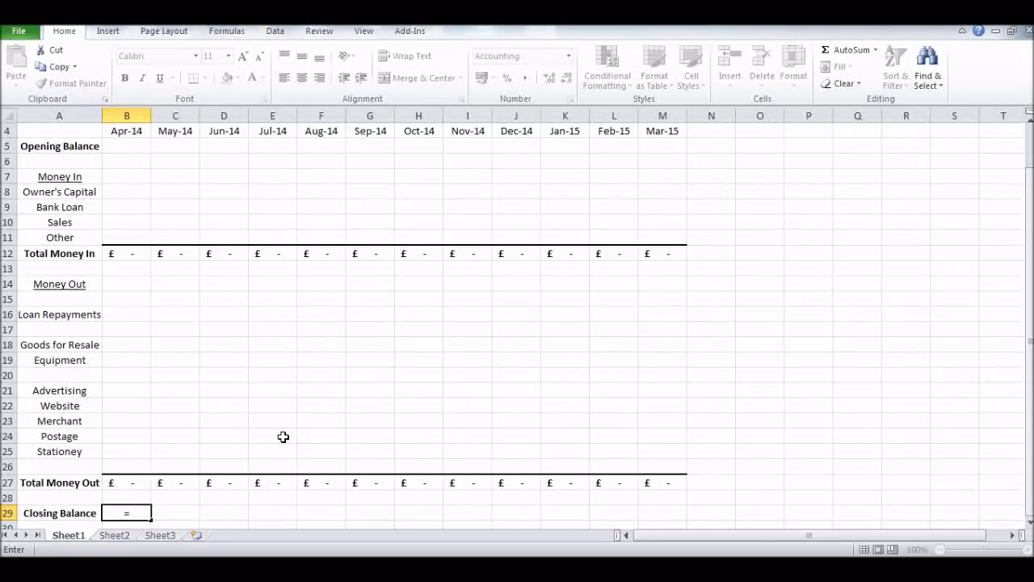
pyautogui.click(131, 147)
pyautogui.write('+')
pyautogui.click(138, 257)
pyautogui.write('-')
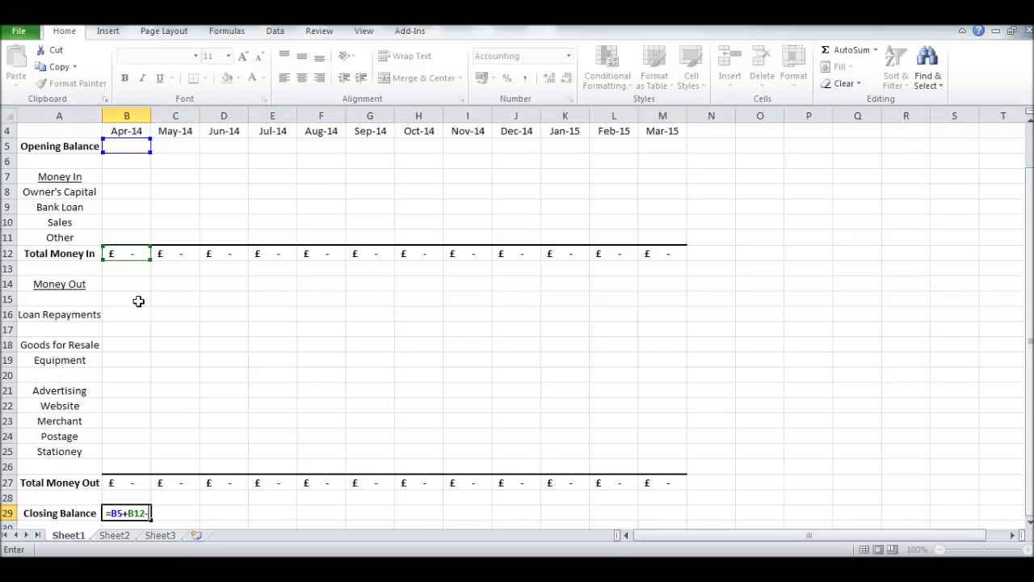
pyautogui.click(129, 482)
pyautogui.press('Return')
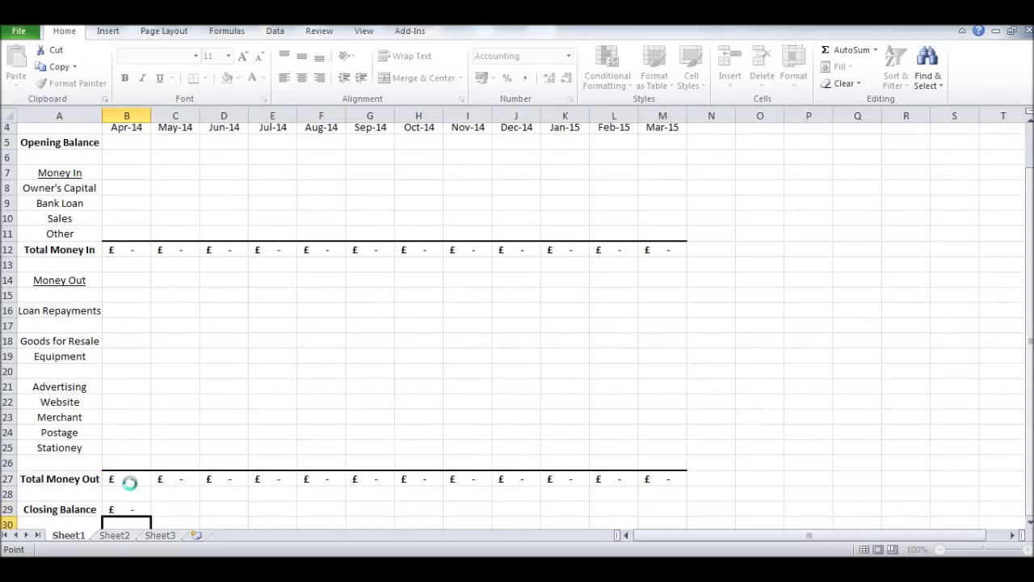
# Fill the Closing Balance formula from B29 across to March in M29.
pyautogui.click(144, 499)
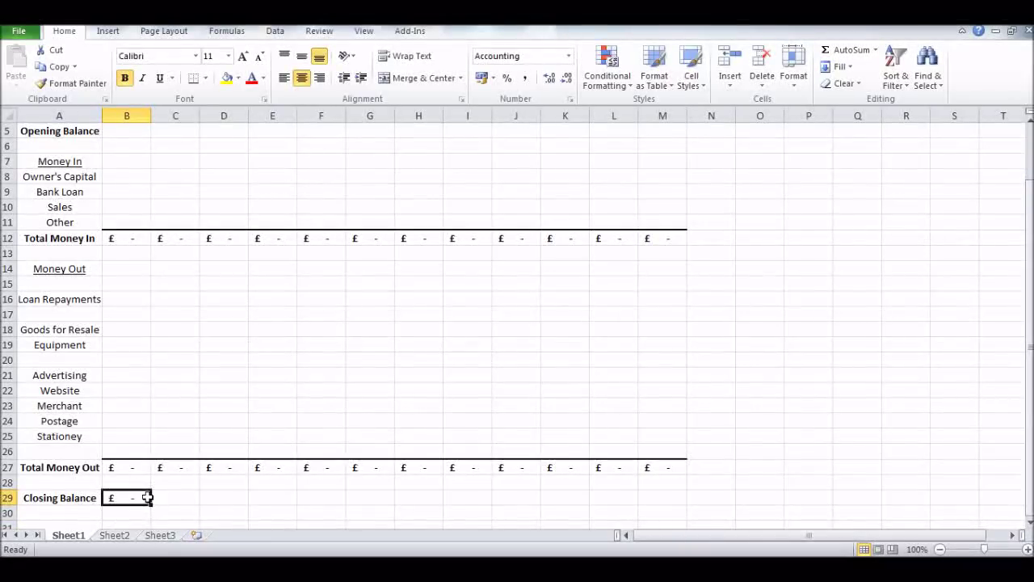
pyautogui.scroll(1, 129, 420)
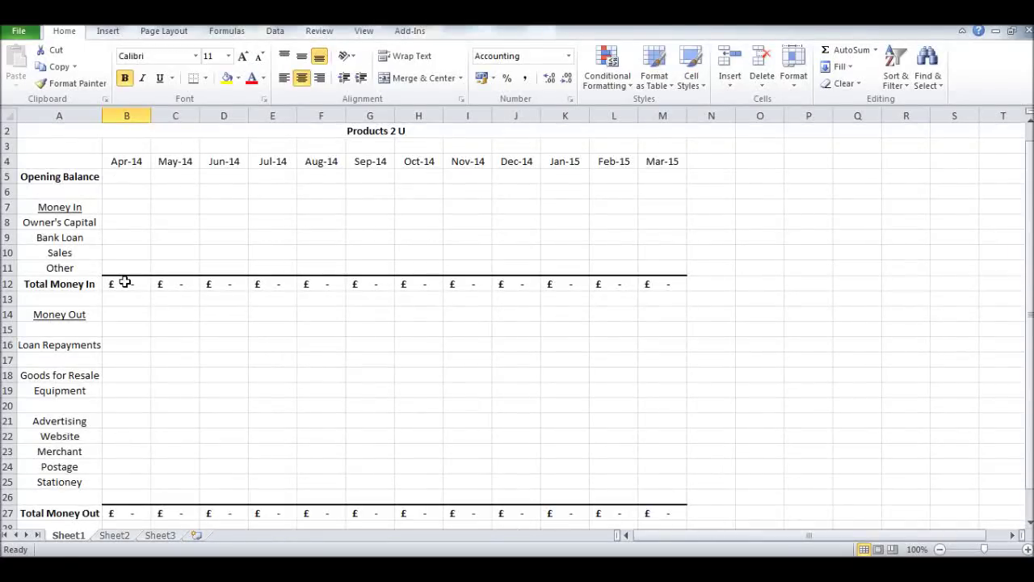
pyautogui.scroll(-2, 122, 283)
pyautogui.moveTo(152, 458); pyautogui.dragTo(665, 452)
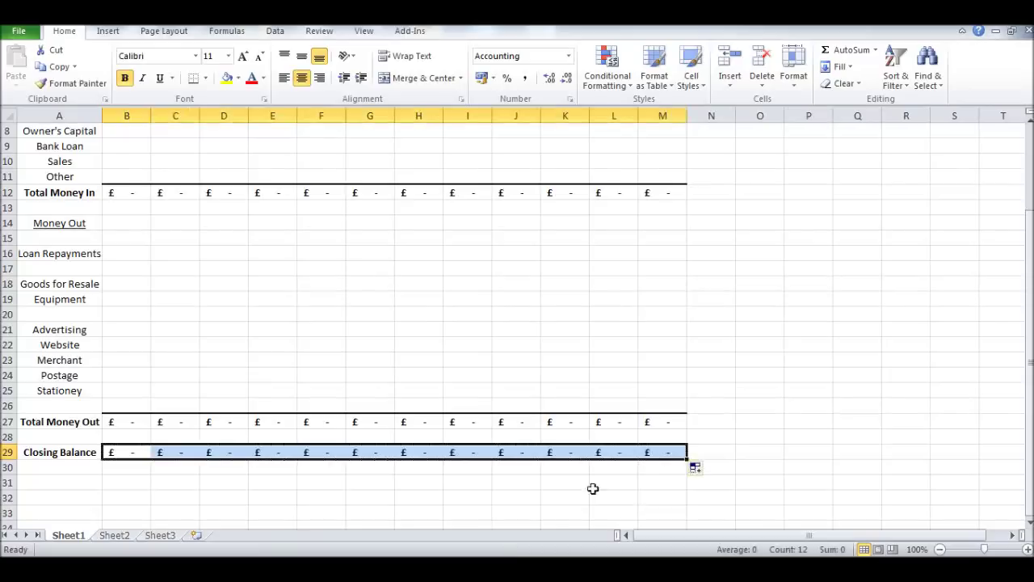
pyautogui.click(318, 486)
# Enter 0 as the April Opening Balance in cell B5.
pyautogui.scroll(3, 228, 360)
pyautogui.scroll(-2, 171, 307)
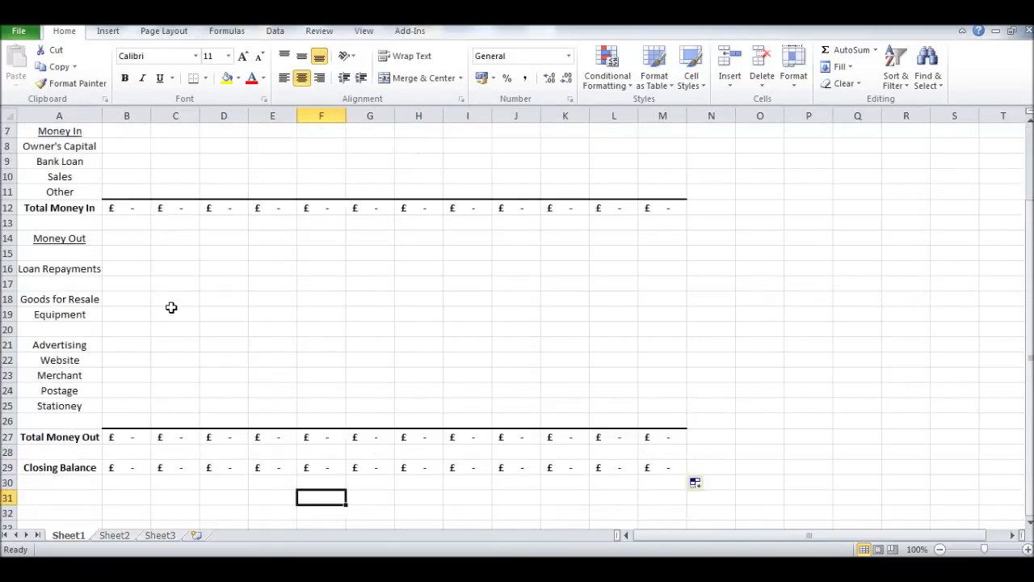
pyautogui.scroll(-1, 172, 307)
pyautogui.scroll(3, 166, 239)
pyautogui.click(168, 193)
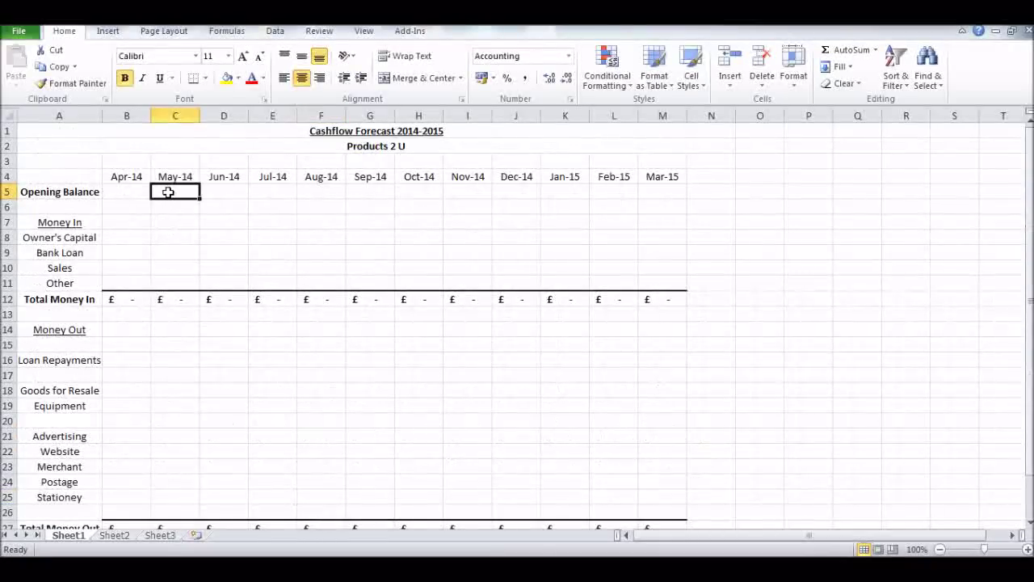
pyautogui.click(120, 189)
pyautogui.write('£')
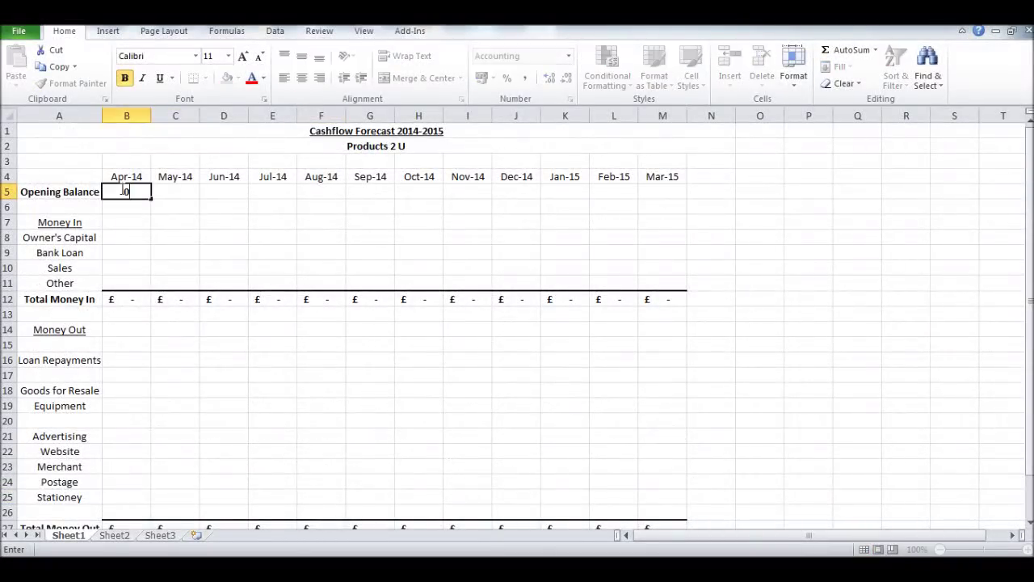
pyautogui.press('Tab')
# Link the May Opening Balance in C5 to April's Closing Balance with the formula =B29.
pyautogui.write('=')
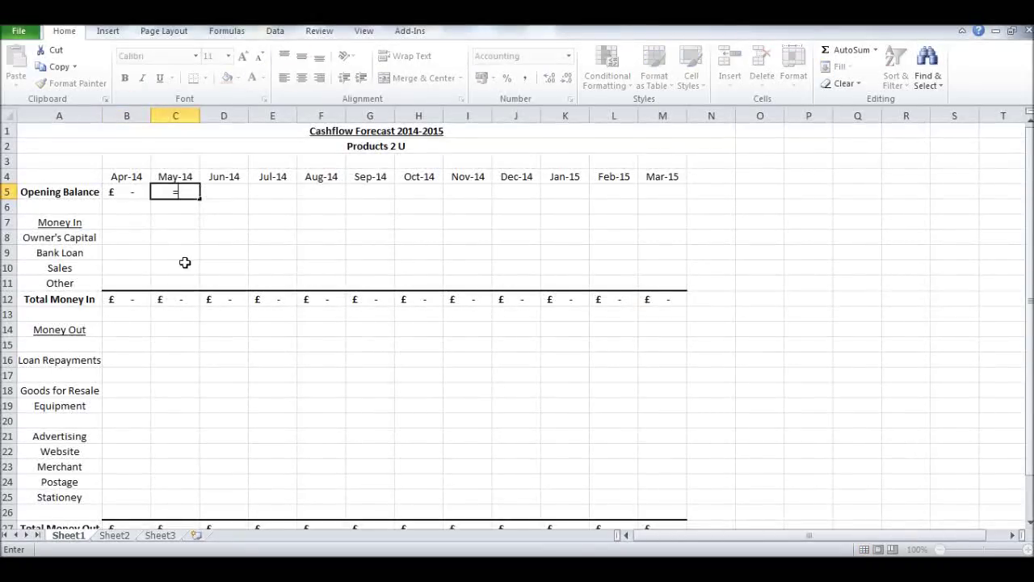
pyautogui.scroll(-2, 185, 260)
pyautogui.click(121, 467)
pyautogui.press('Return')
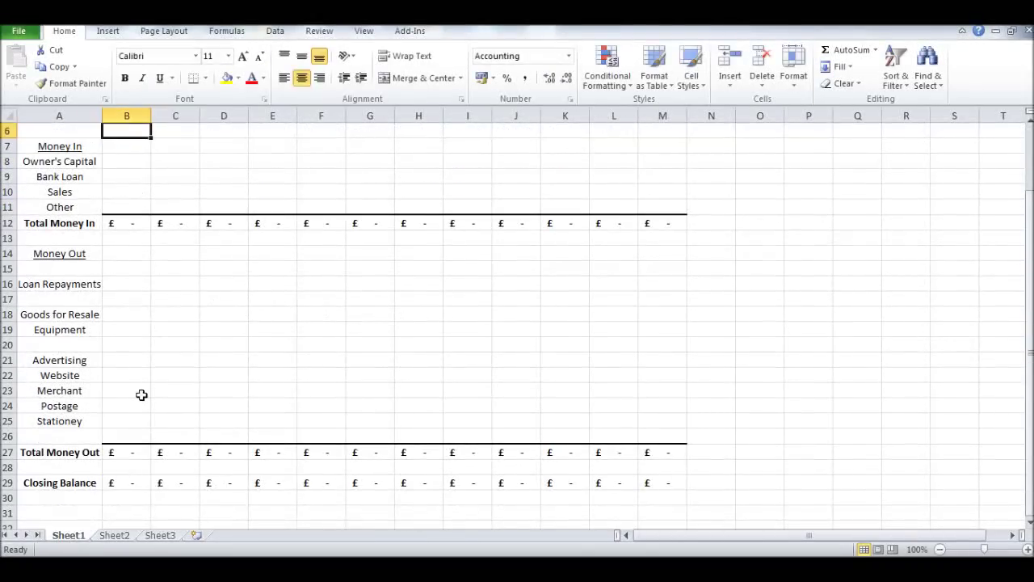
pyautogui.scroll(1, 138, 224)
pyautogui.scroll(-2, 161, 227)
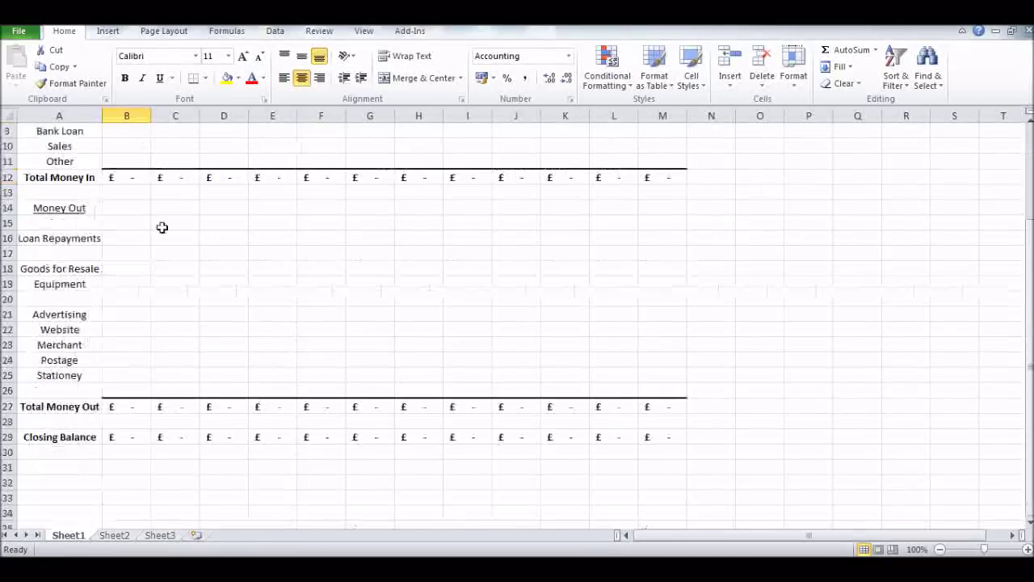
# Fill the May Opening Balance formula from C5 across to March in M5.
pyautogui.scroll(2, 145, 323)
pyautogui.click(171, 161)
pyautogui.hotkey('ctrl', 'b')
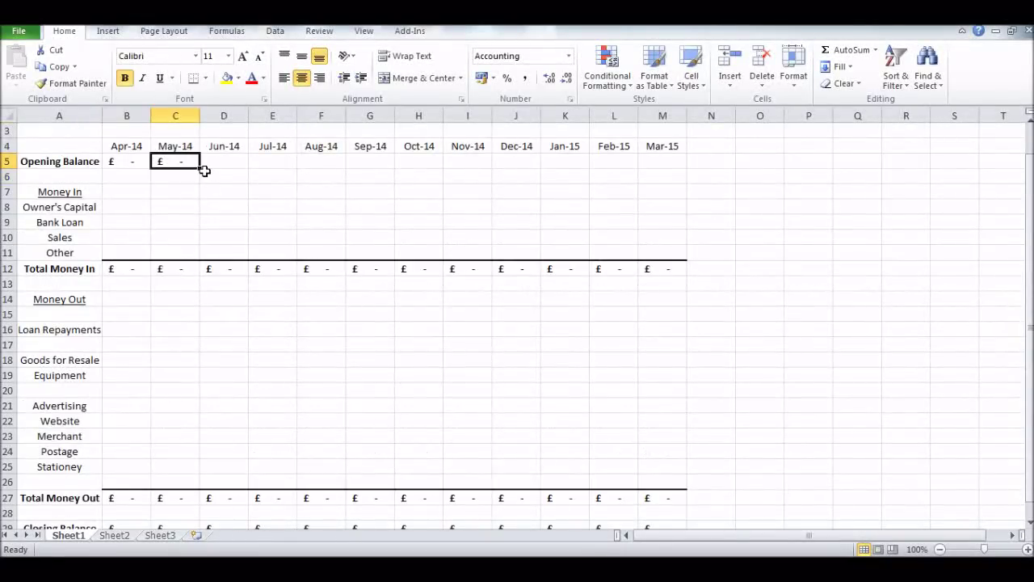
pyautogui.moveTo(199, 169); pyautogui.dragTo(669, 167)
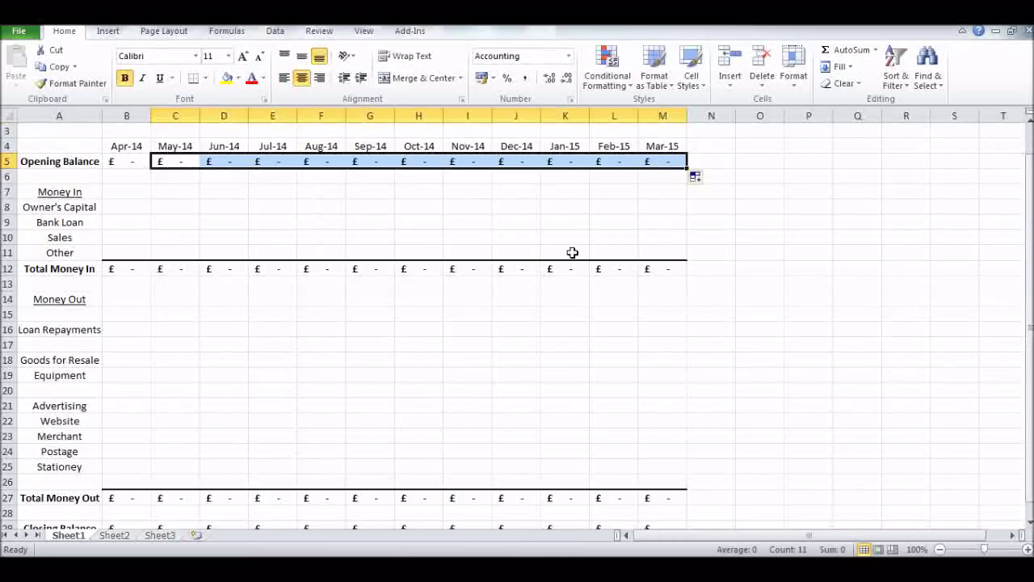
pyautogui.click(533, 328)
pyautogui.scroll(-3, 379, 311)
pyautogui.scroll(4, 379, 311)
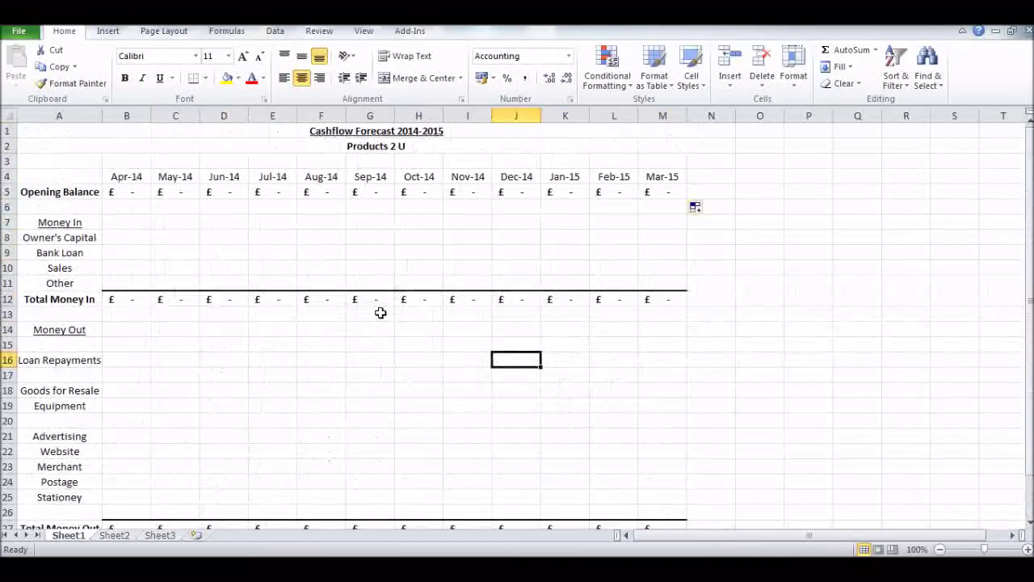
# Enter 500 as the Owner's Capital for April 2014 in cell B8.
pyautogui.click(129, 236)
pyautogui.write('500')
pyautogui.press('Tab')
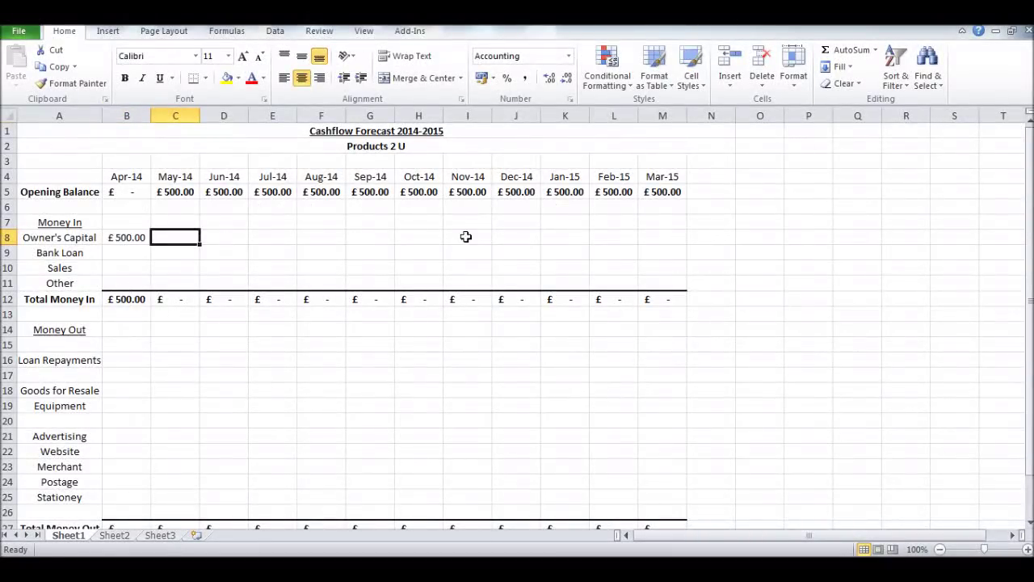
pyautogui.click(97, 239)
pyautogui.press('Down')
pyautogui.hotkey('shift', 'space')
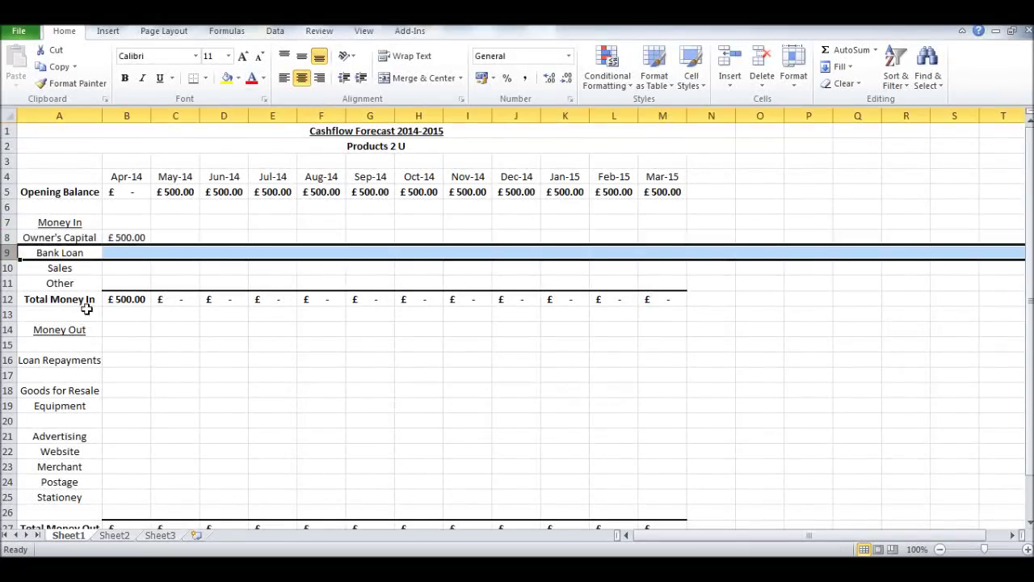
pyautogui.click(173, 347)
# Enter 30 as the Owner's Capital for each month from May to September 2014.
pyautogui.click(129, 237)
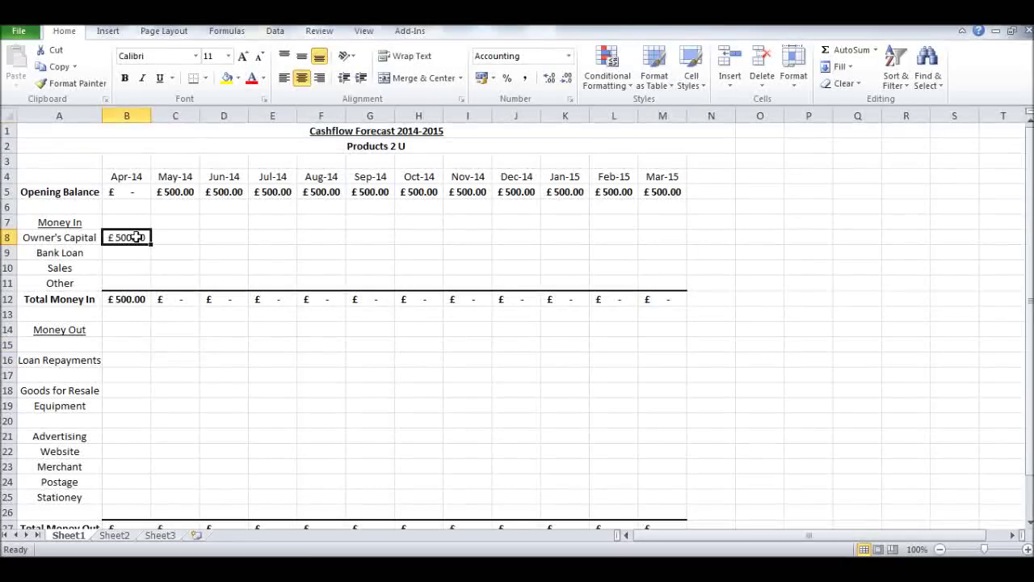
pyautogui.press('Tab')
pyautogui.write('30')
pyautogui.press('Tab')
pyautogui.write('30')
pyautogui.press('Tab')
pyautogui.write('30')
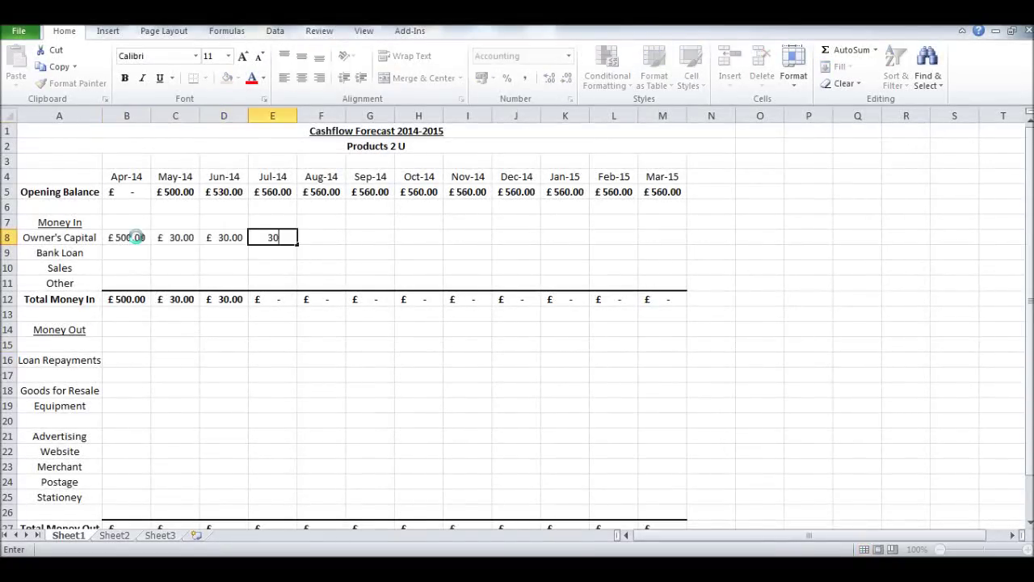
pyautogui.press('Tab')
pyautogui.write('30')
pyautogui.press('Tab')
pyautogui.write('30')
pyautogui.press('Tab')
# Enter 30 as the Owner's Capital for October, November and December 2014.
pyautogui.write('30')
pyautogui.press('Tab')
pyautogui.write('3')
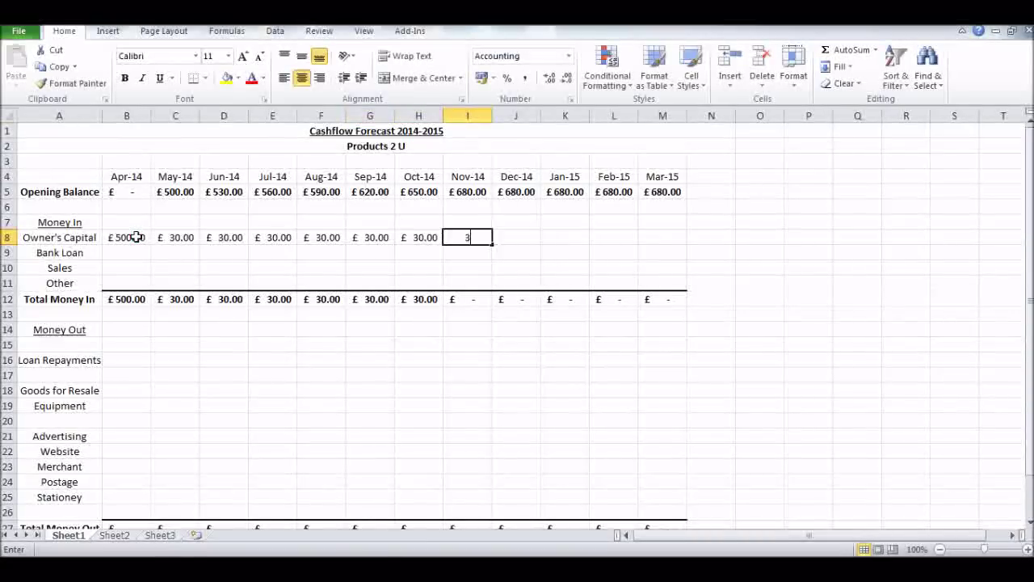
pyautogui.write('0')
pyautogui.press('Tab')
pyautogui.write('30')
pyautogui.press('Tab')
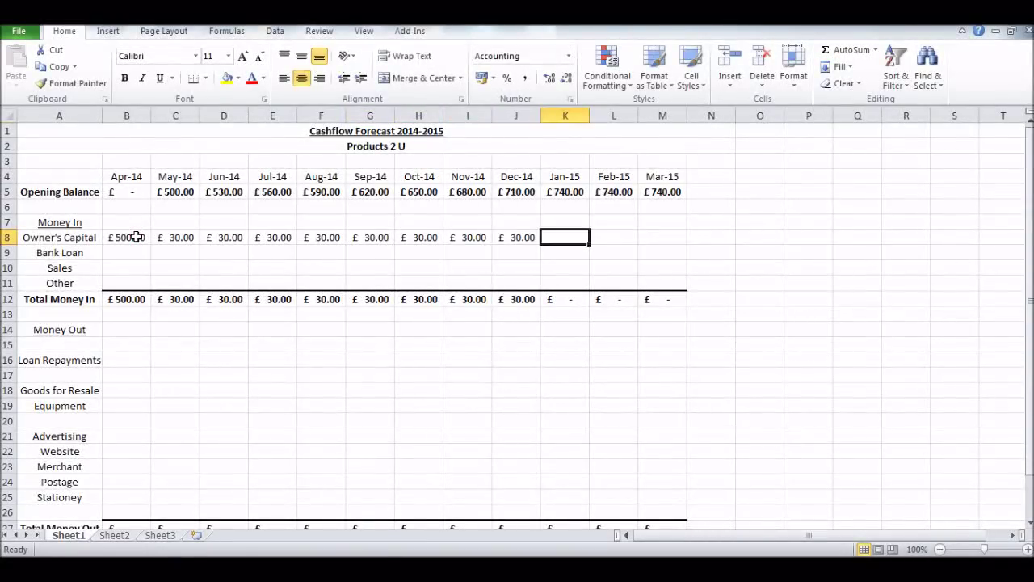
# Clear the Owner's Capital amounts for October, November and December 2014 in H8 to J8.
pyautogui.press('Left')
pyautogui.press('Left')
pyautogui.press('Left')
pyautogui.press('Left')
pyautogui.press('Left')
pyautogui.press('Left')
pyautogui.press('Left')
pyautogui.press('Left')
pyautogui.press('Left')
pyautogui.press('Right')
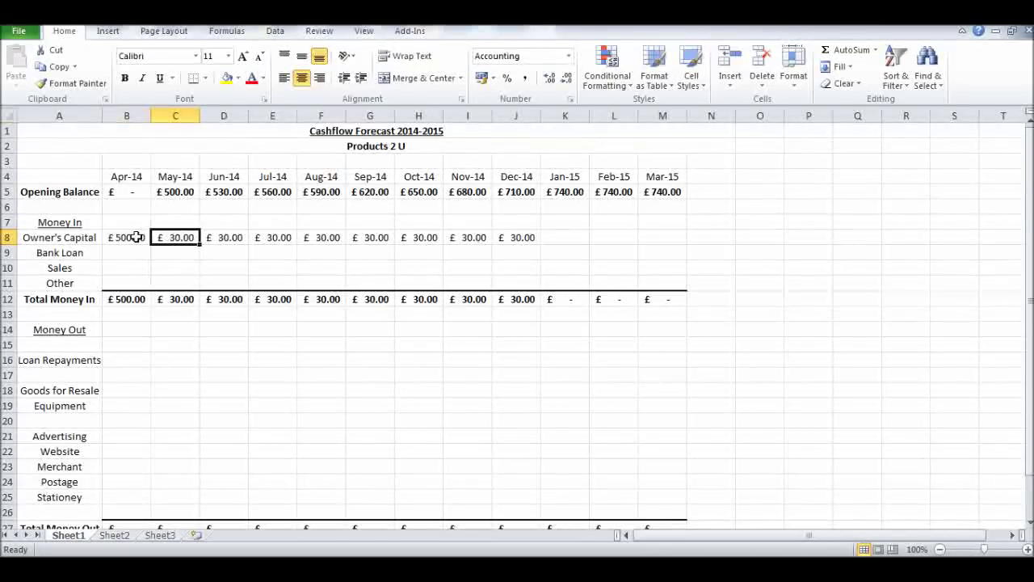
pyautogui.press('Right')
pyautogui.press('Right')
pyautogui.press('Right')
pyautogui.press('Right')
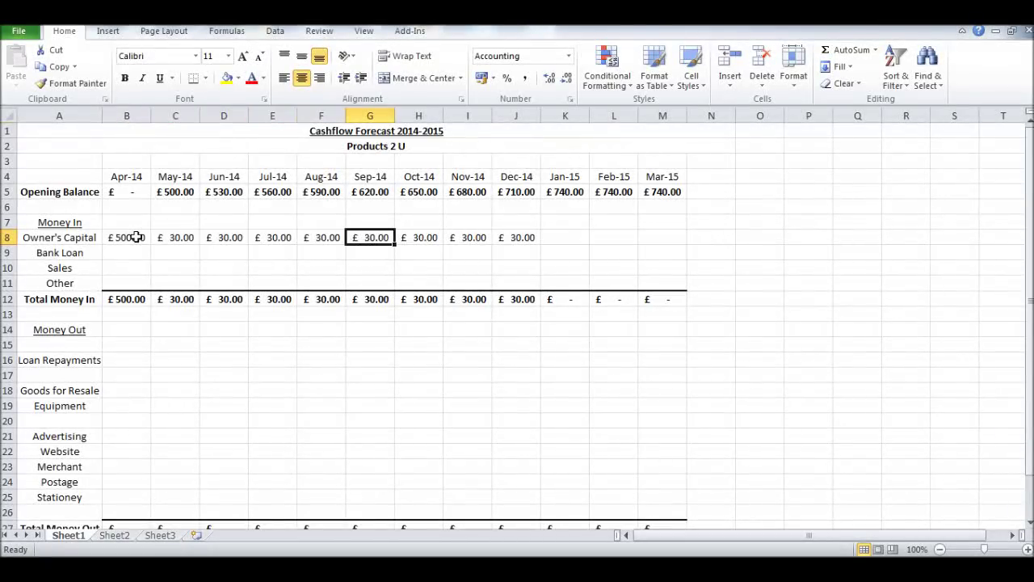
pyautogui.press('Right')
pyautogui.press('Delete')
pyautogui.press('Right')
pyautogui.press('Delete')
pyautogui.press('Right')
pyautogui.press('Delete')
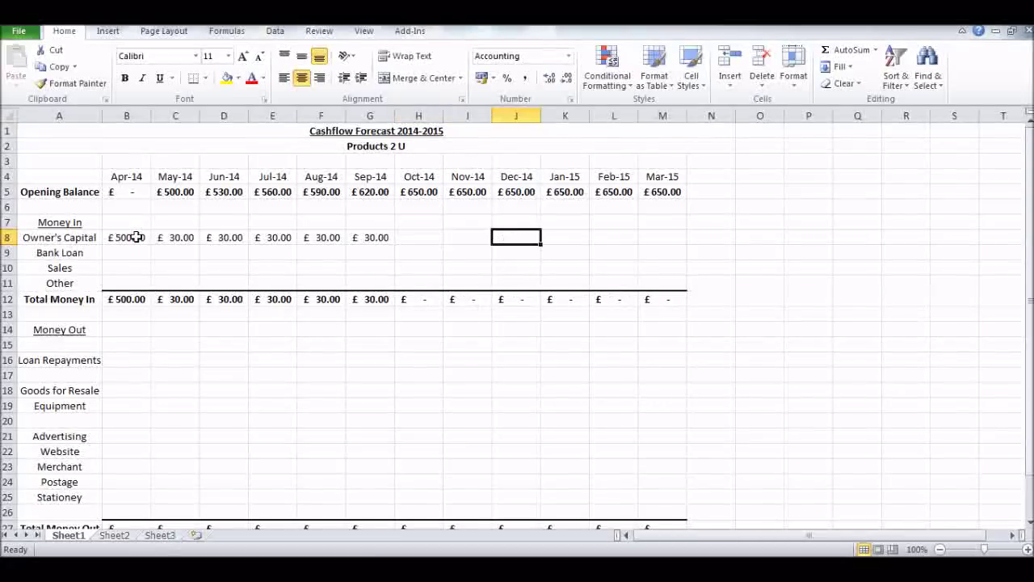
# Enter 1,000 as the Bank Loan for April 2014 in cell B9.
pyautogui.press('Left')
pyautogui.press('Left')
pyautogui.press('Left')
pyautogui.press('Left')
pyautogui.press('Down')
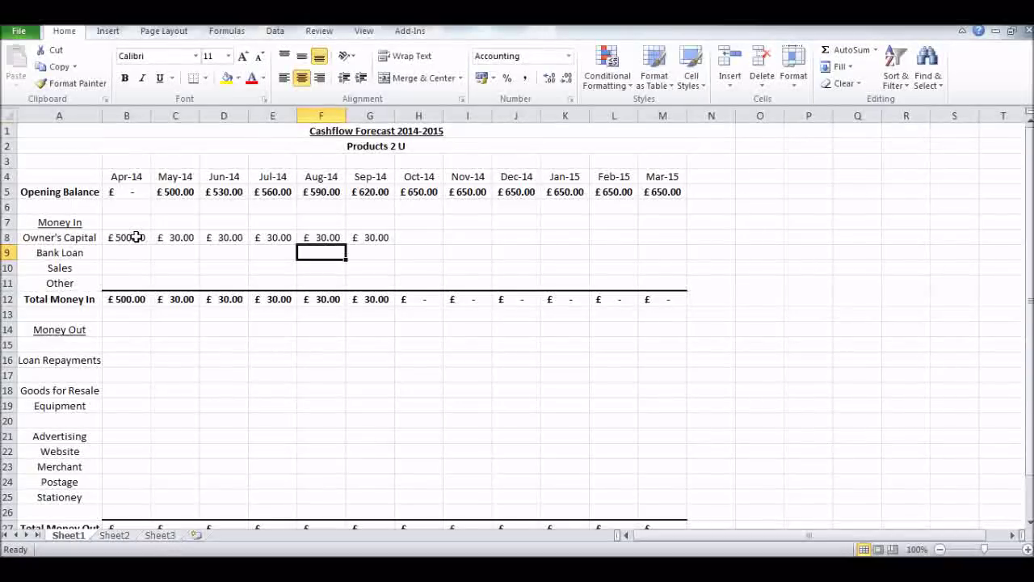
pyautogui.press('Left')
pyautogui.press('Left')
pyautogui.press('Left')
pyautogui.press('Left')
pyautogui.write('1')
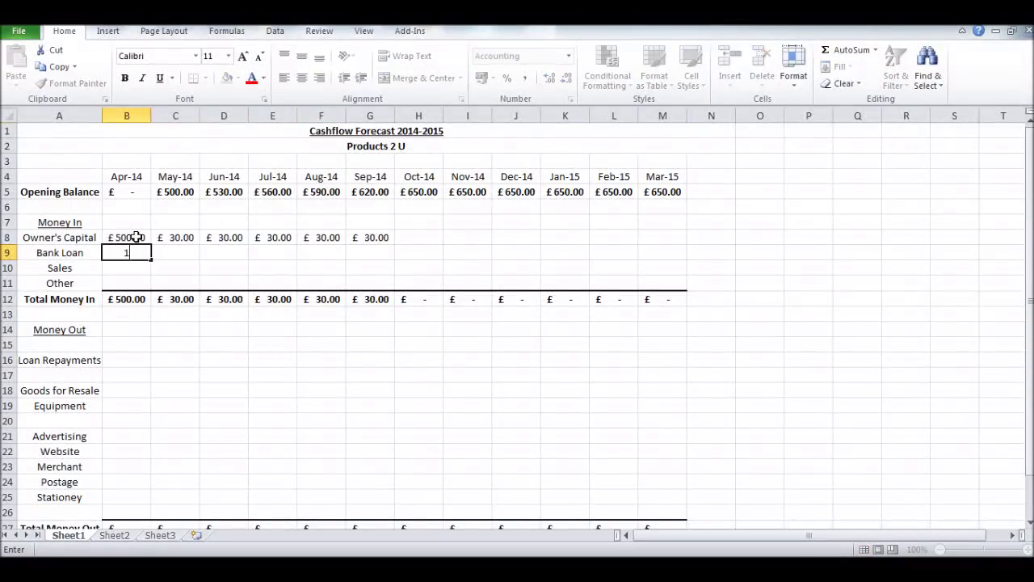
pyautogui.write(',000')
pyautogui.press('Return')
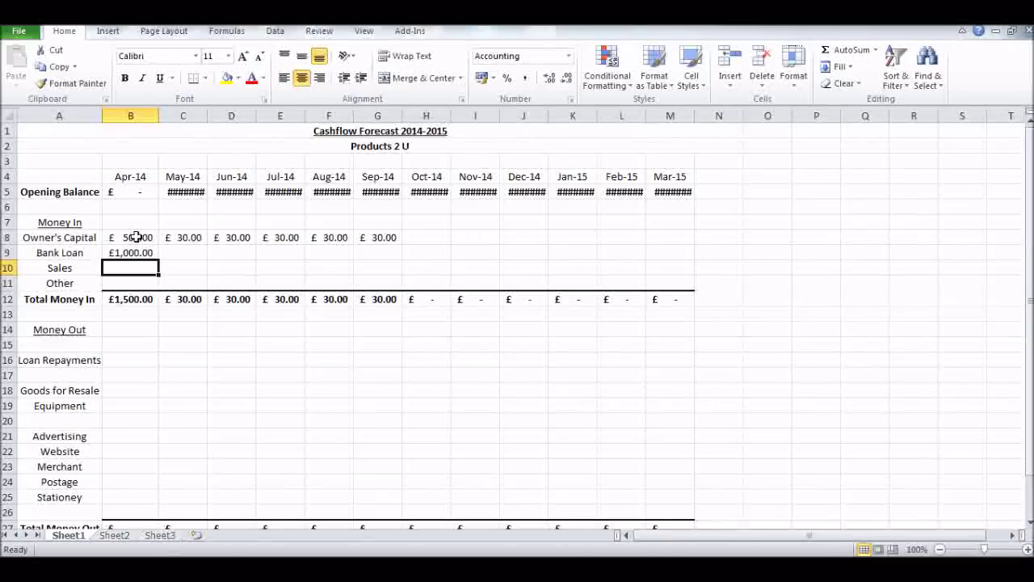
# AutoFit the widths of the monthly columns C to M, May 2014 to March 2015, to their contents.
pyautogui.doubleClick(206, 116)
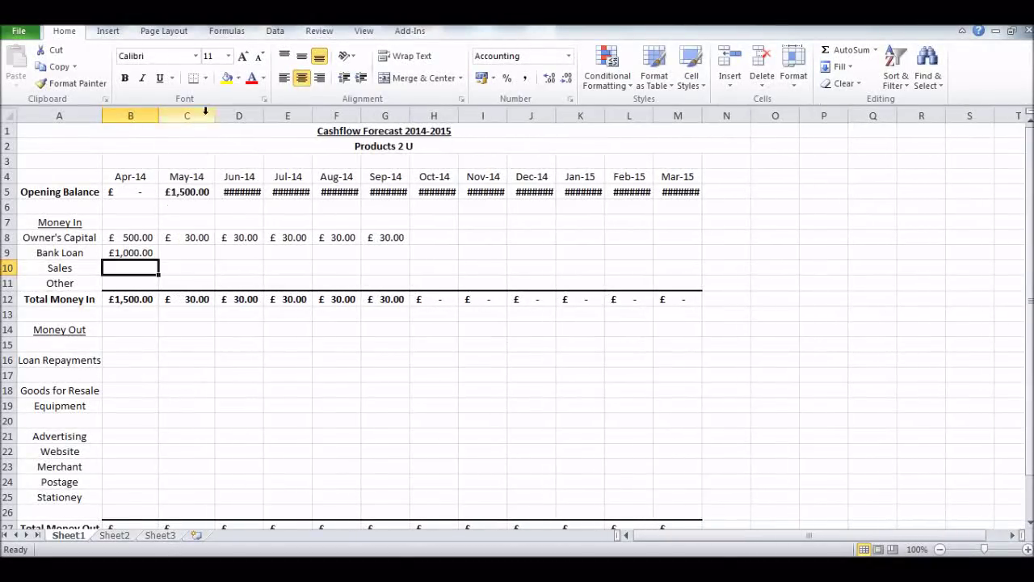
pyautogui.moveTo(265, 117); pyautogui.dragTo(265, 117)
pyautogui.doubleClick(265, 117)
pyautogui.doubleClick(320, 117)
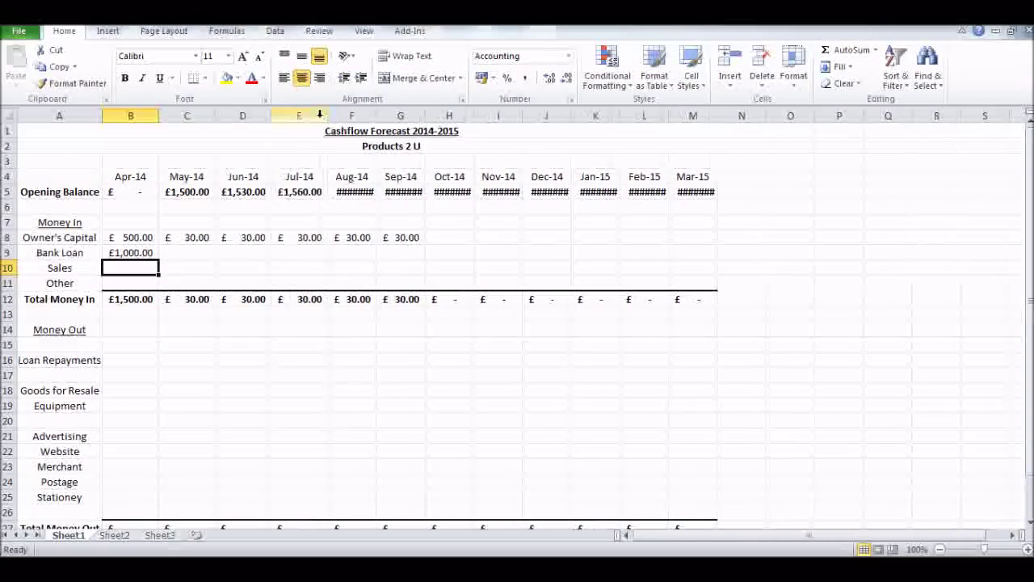
pyautogui.doubleClick(375, 117)
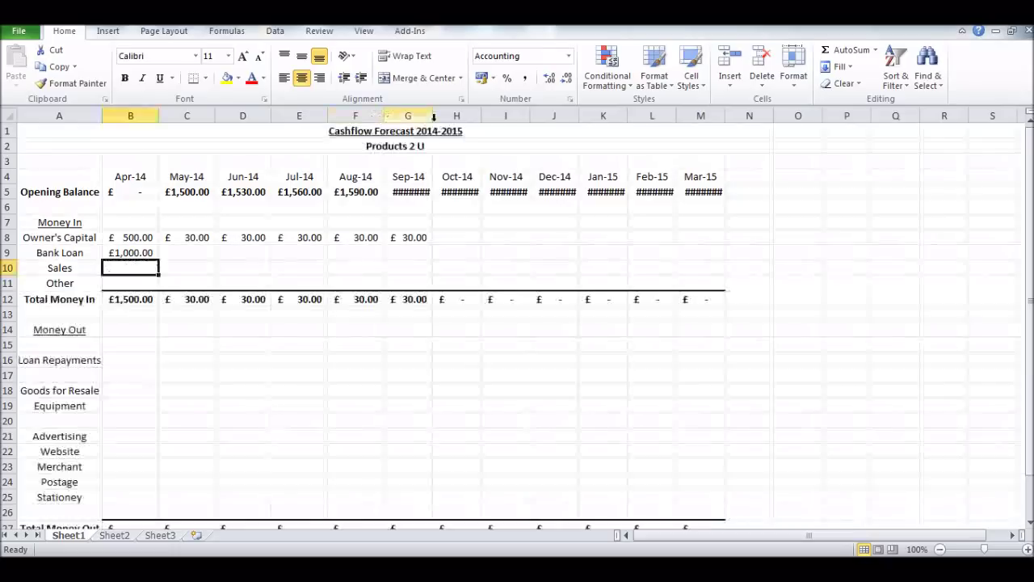
pyautogui.doubleClick(425, 117)
pyautogui.doubleClick(489, 117)
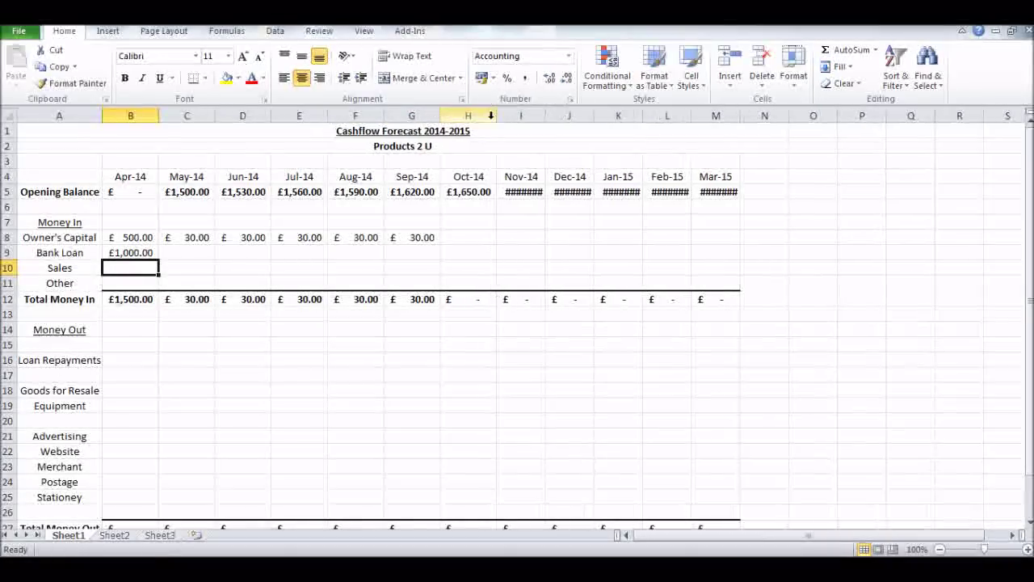
pyautogui.doubleClick(545, 117)
pyautogui.doubleClick(601, 117)
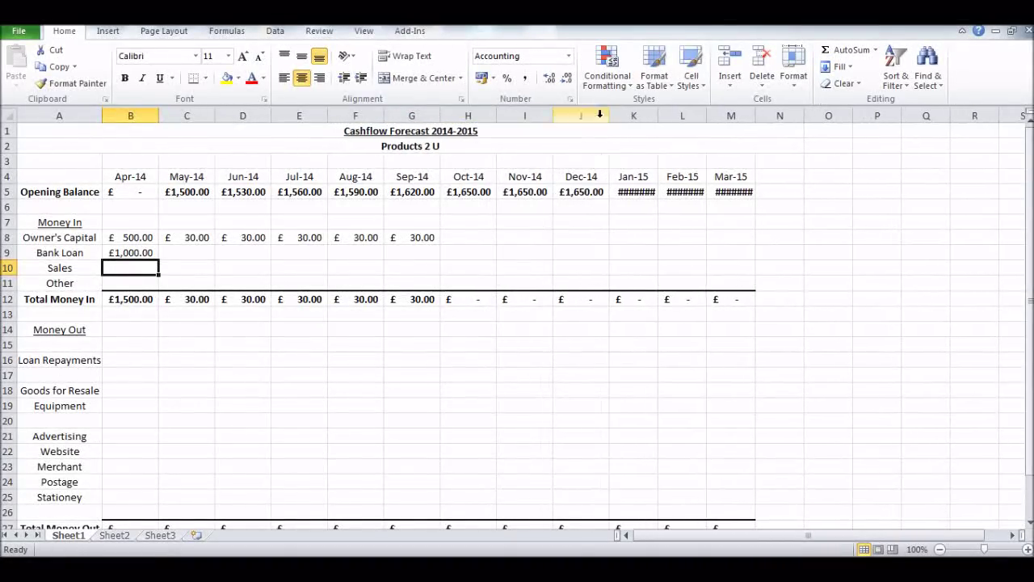
pyautogui.doubleClick(657, 117)
pyautogui.doubleClick(715, 117)
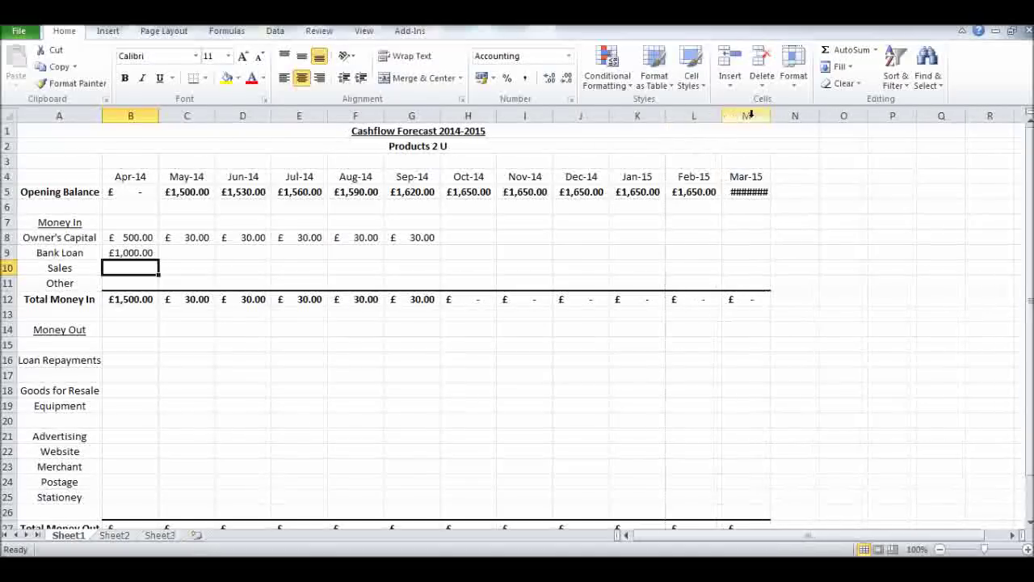
pyautogui.doubleClick(771, 117)
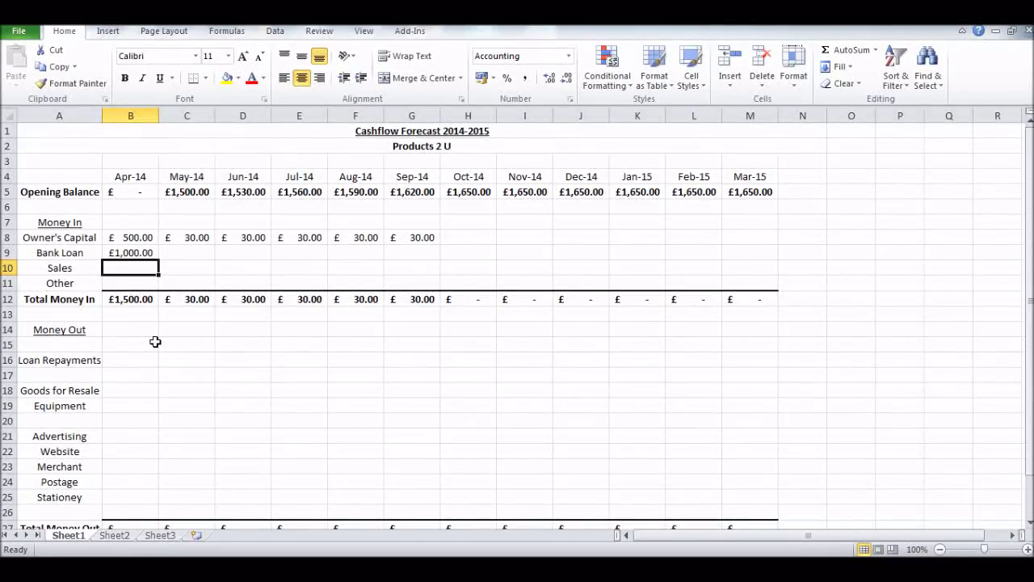
# Enter Sales of 20 for June and July 2014 and 40 for August and September 2014 in row 10.
pyautogui.press('Right')
pyautogui.press('Right')
pyautogui.write('20')
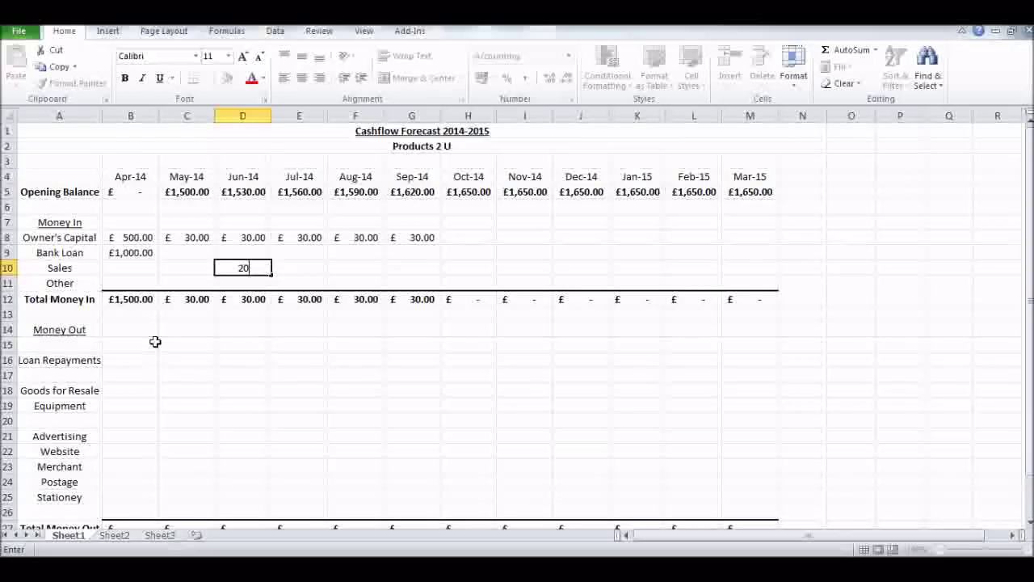
pyautogui.press('Right')
pyautogui.write('2')
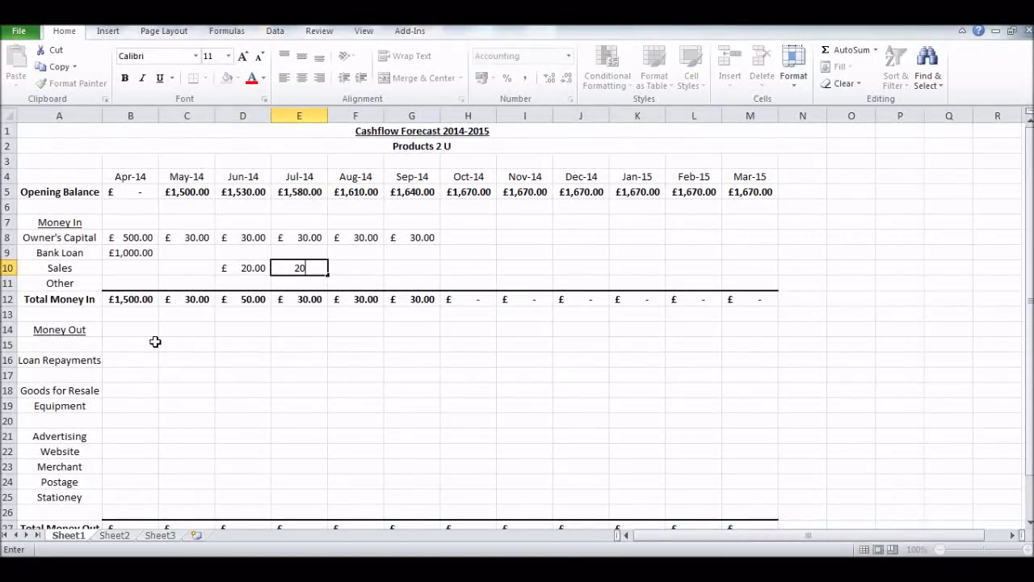
pyautogui.write('0')
pyautogui.press('Right')
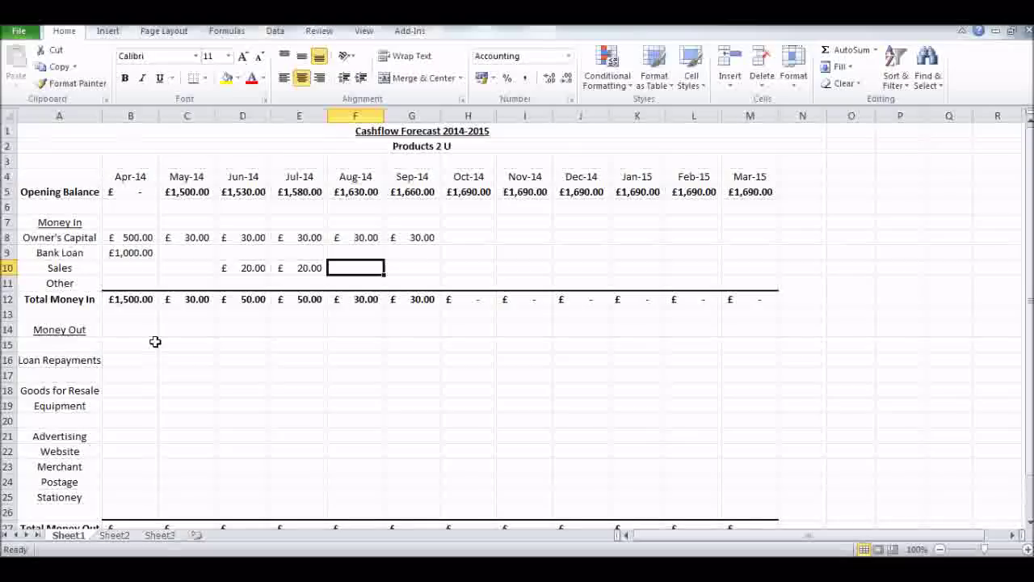
pyautogui.write('40')
pyautogui.press('Right')
pyautogui.write('40')
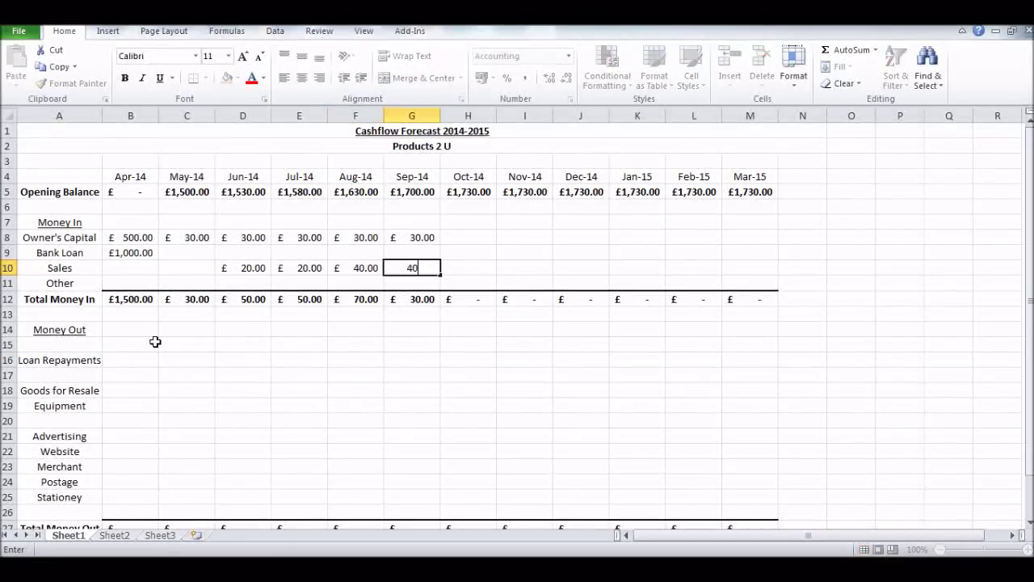
pyautogui.press('Right')
# Enter Sales of 60 for October and November 2014, 80 for December and January, and 100 for February and March 2015.
pyautogui.write('60')
pyautogui.press('Right')
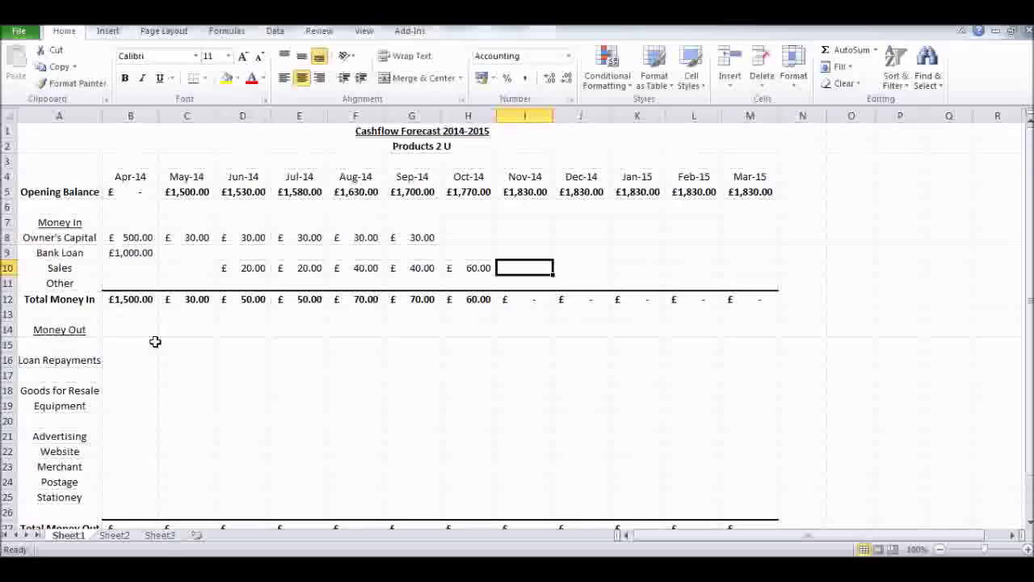
pyautogui.write('60')
pyautogui.press('Right')
pyautogui.write('80')
pyautogui.press('Right')
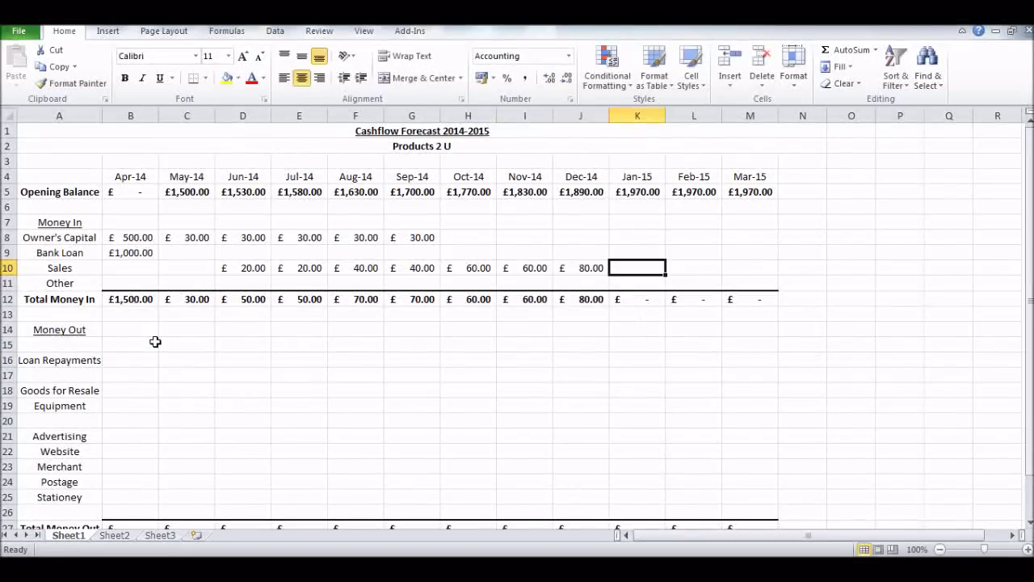
pyautogui.write('80')
pyautogui.press('Right')
pyautogui.write('100')
pyautogui.press('Right')
pyautogui.write('100')
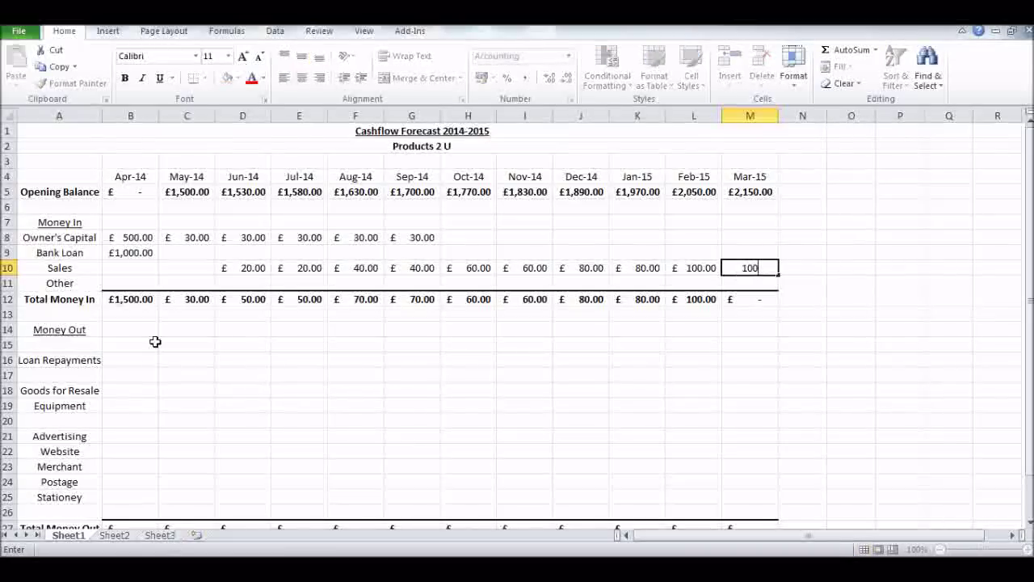
pyautogui.press('Return')
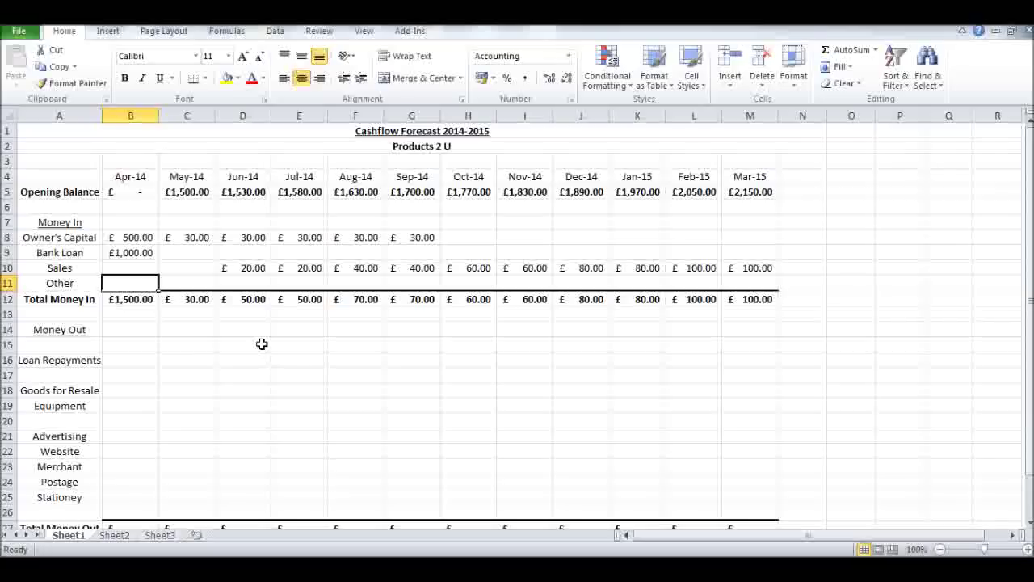
pyautogui.click(121, 299)
pyautogui.click(198, 300)
pyautogui.click(252, 300)
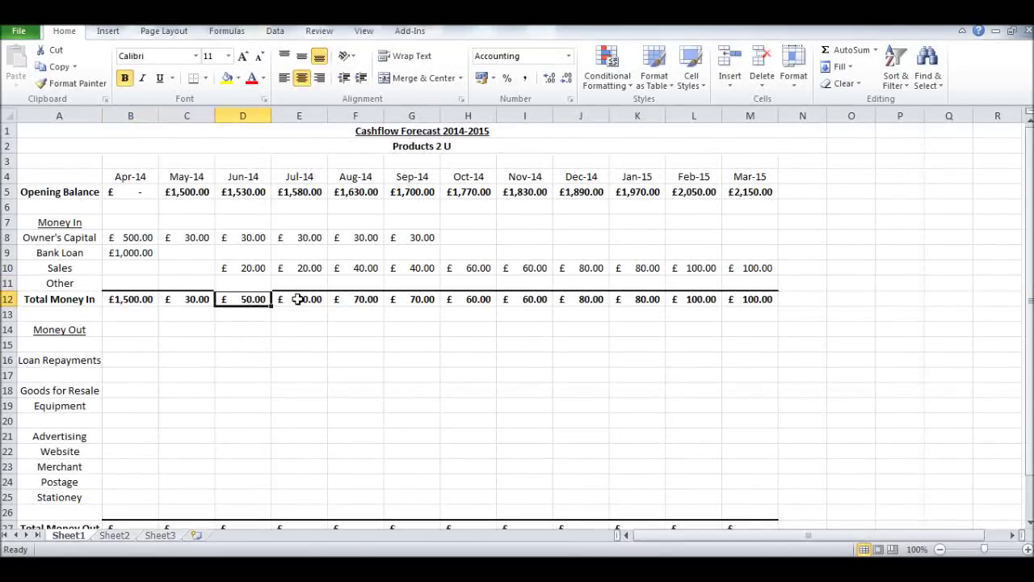
pyautogui.click(468, 297)
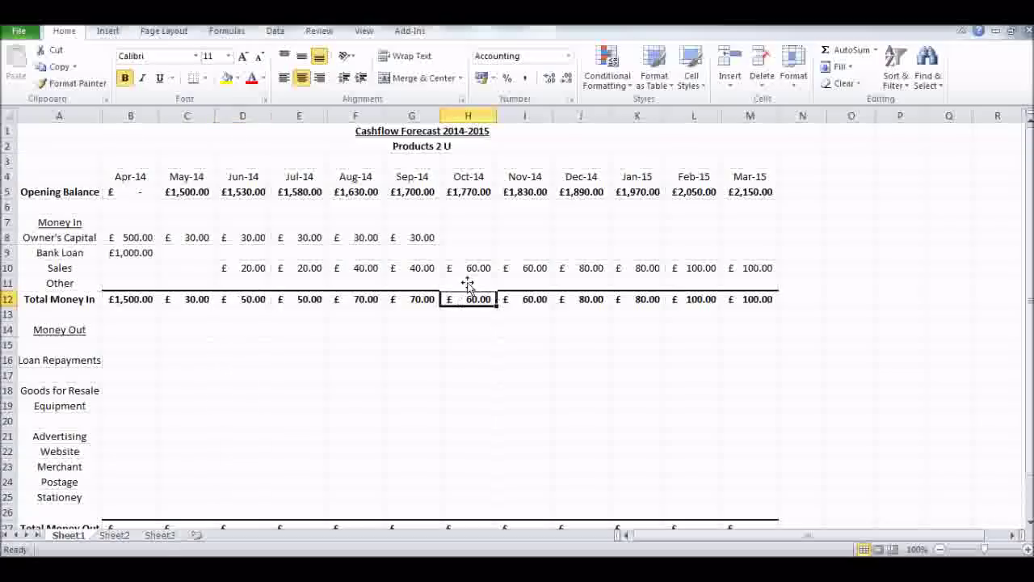
pyautogui.click(468, 268)
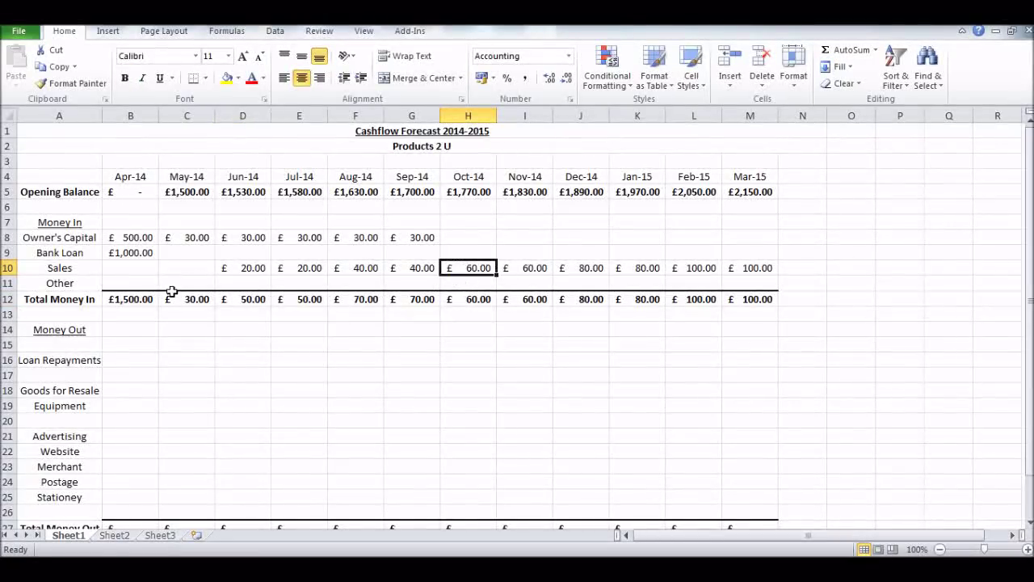
# Enter 38 as the Loan Repayments for each month from May 2014 to March 2015 in row 16.
pyautogui.scroll(-1, 172, 291)
pyautogui.click(150, 314)
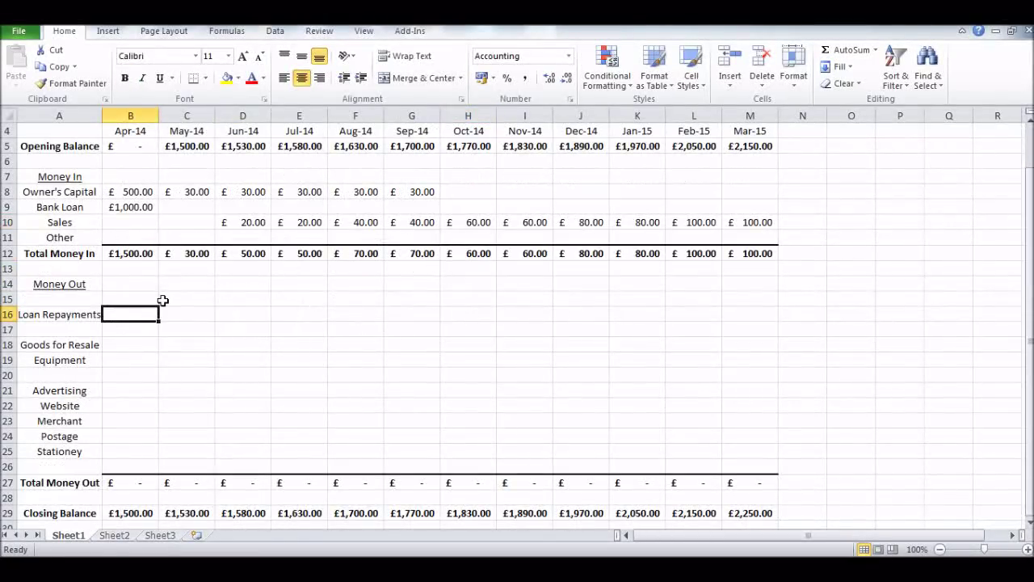
pyautogui.scroll(1, 163, 301)
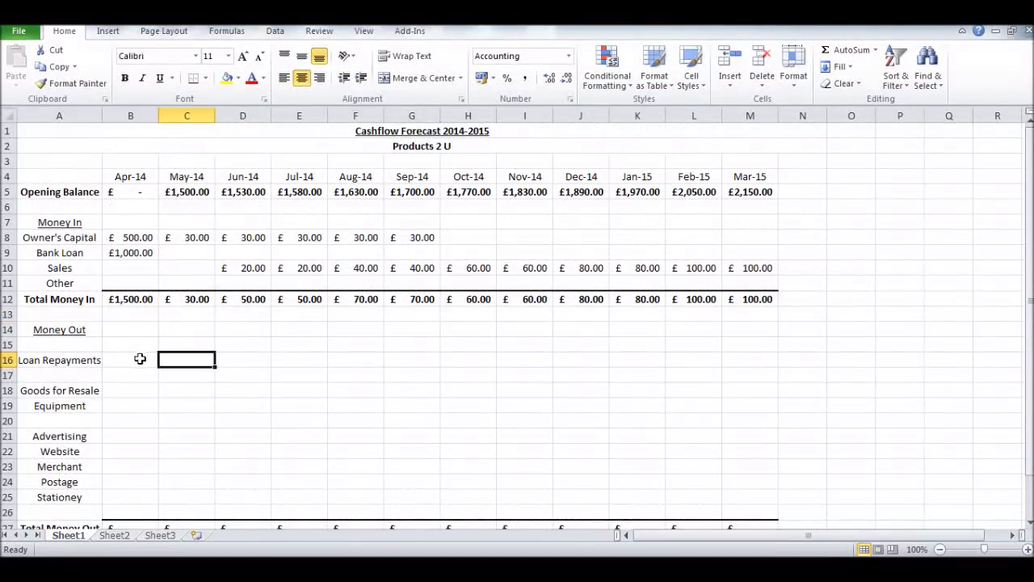
pyautogui.click(198, 362)
pyautogui.write('38')
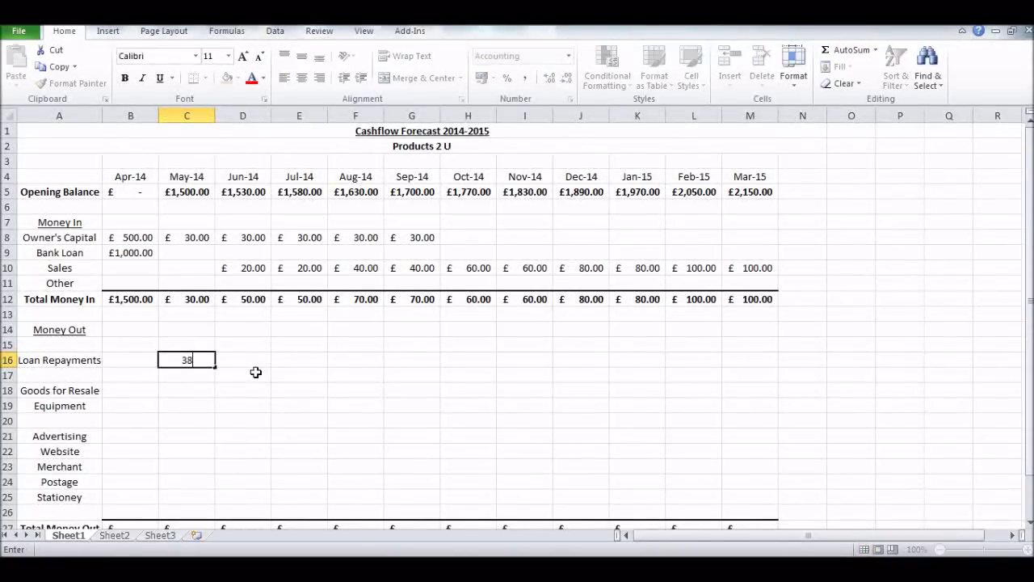
pyautogui.press('Tab')
pyautogui.write('3')
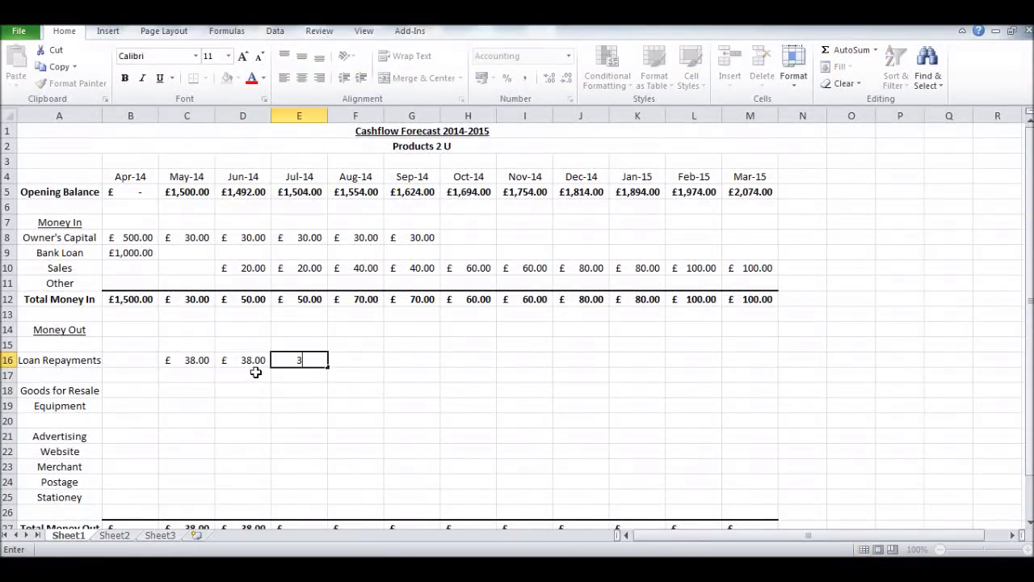
pyautogui.write('8\t38')
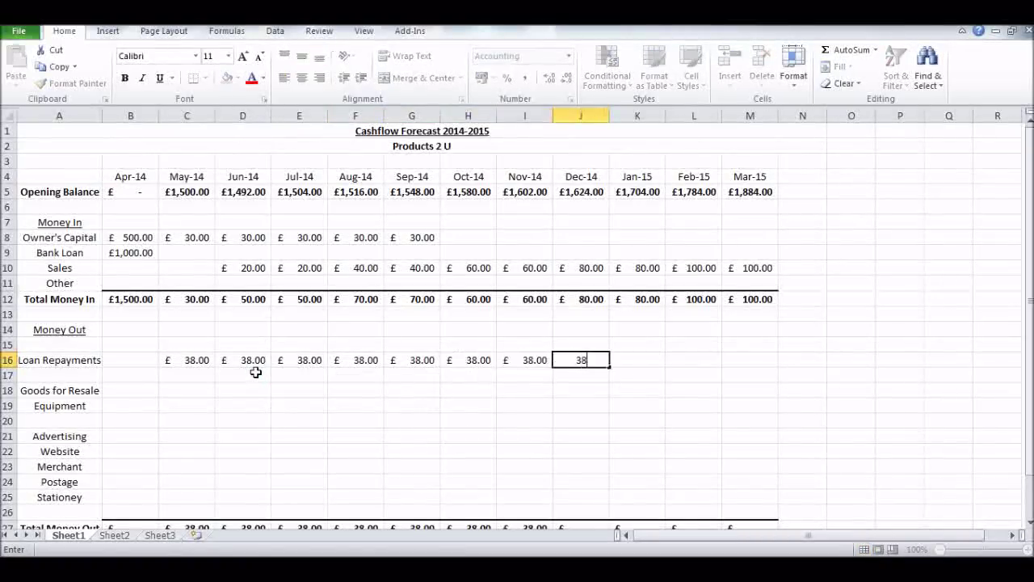
pyautogui.write('\t38\t38\t38\t38\t38\t38\t38\t38')
pyautogui.press('Return')
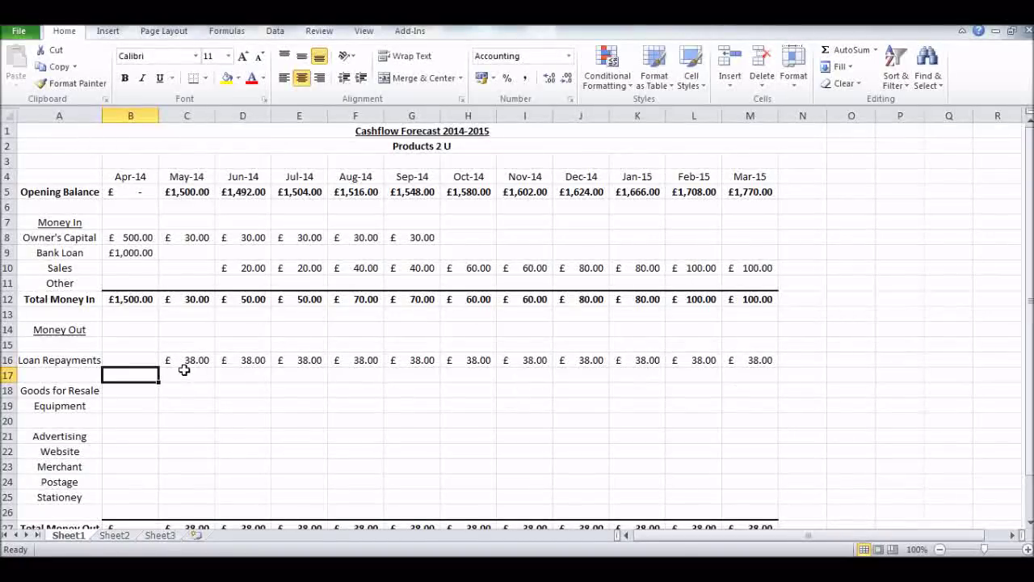
# Enter 800 for Goods for Resale and 450 for Equipment in April 2014, cells B18 and B19.
pyautogui.scroll(-1, 190, 367)
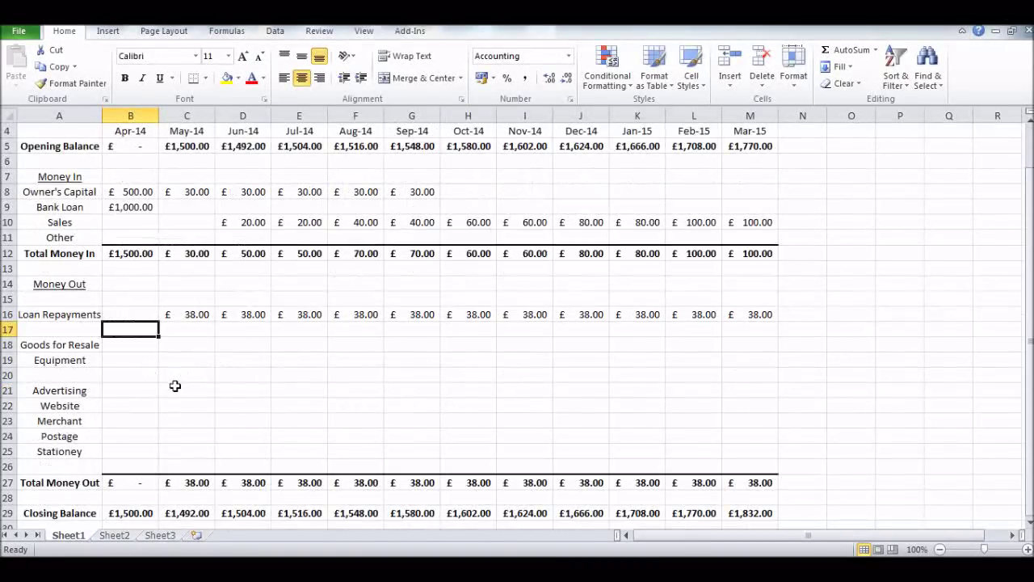
pyautogui.click(137, 344)
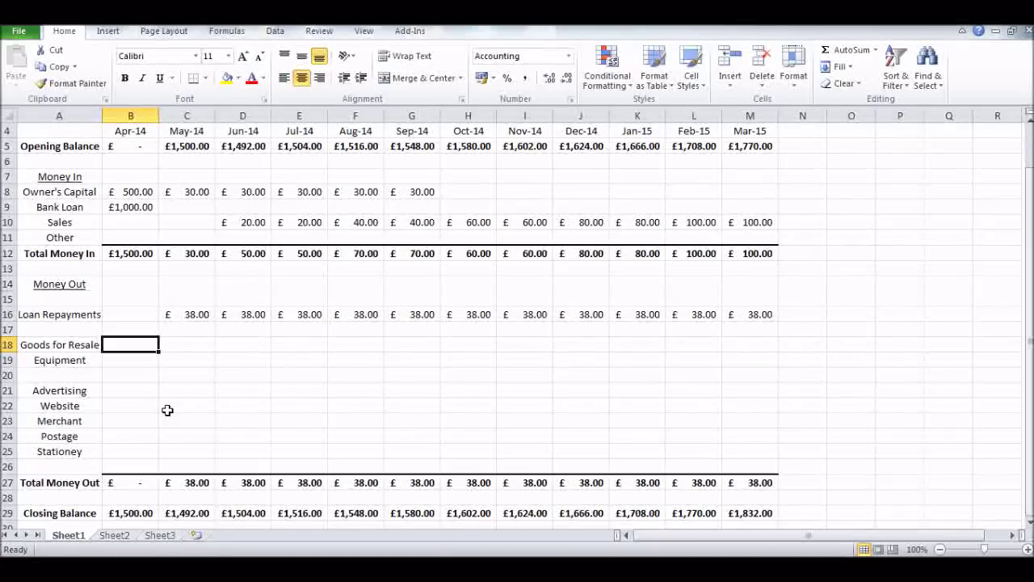
pyautogui.write('800')
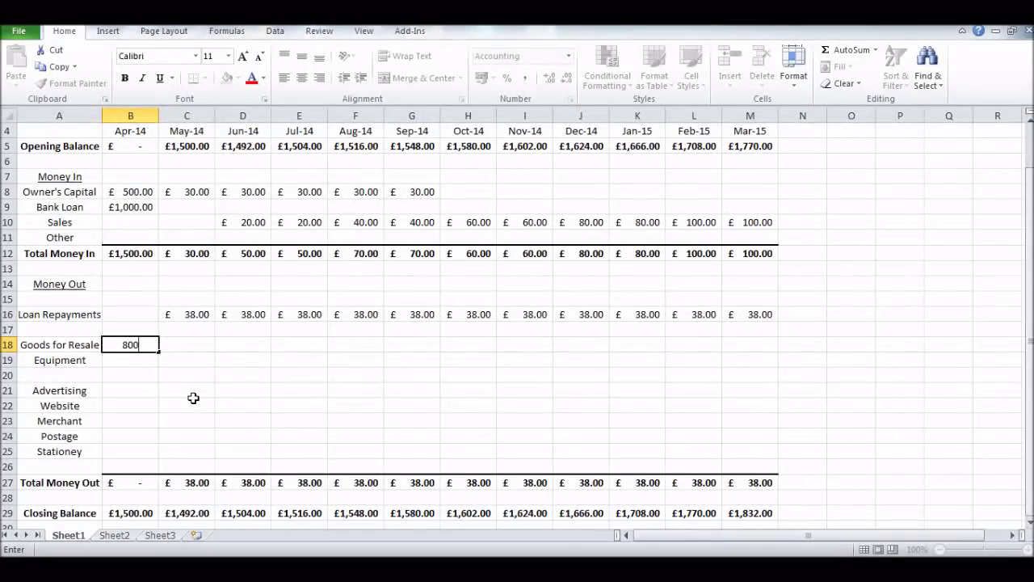
pyautogui.press('Tab')
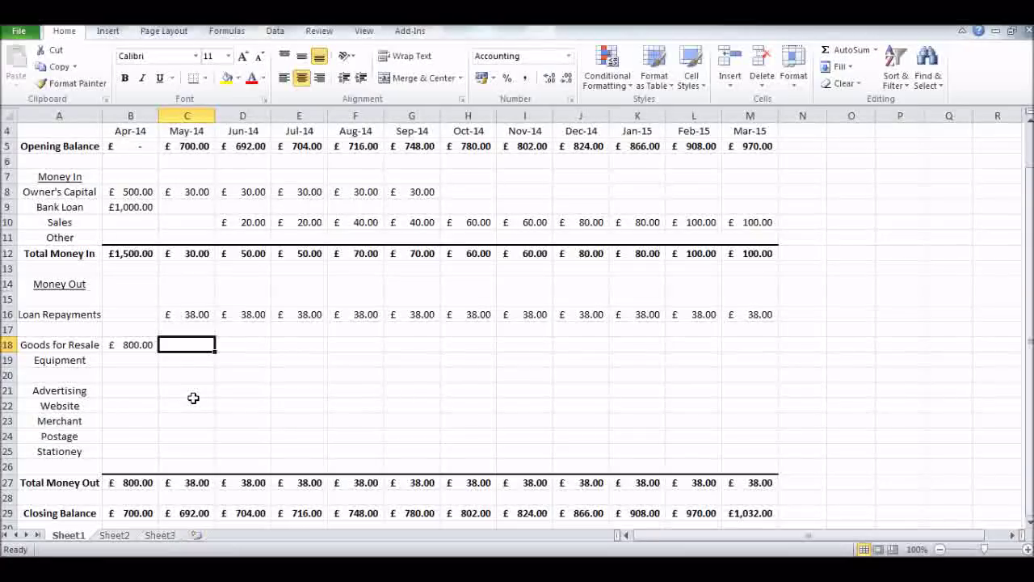
pyautogui.press('Return')
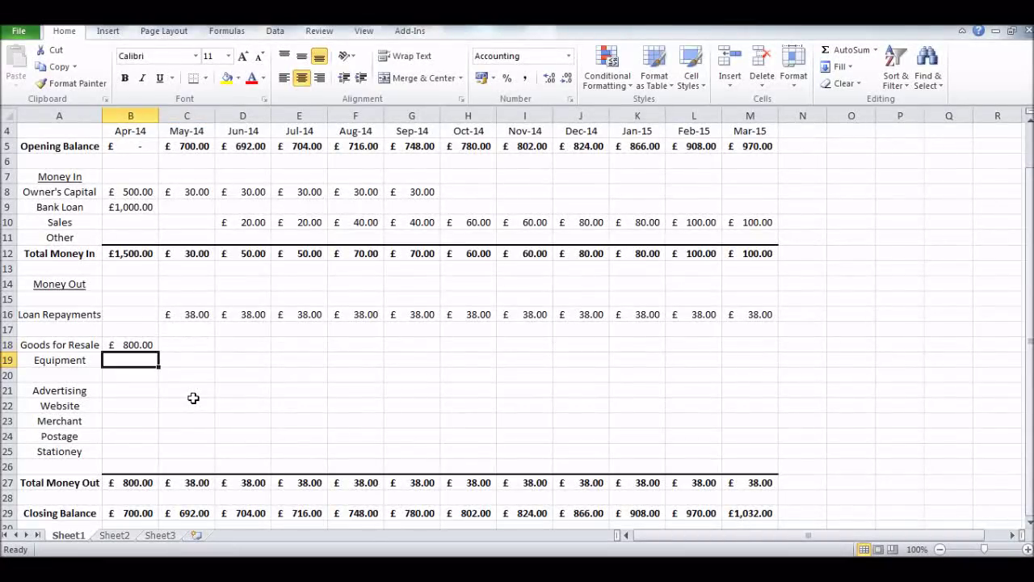
pyautogui.write('450')
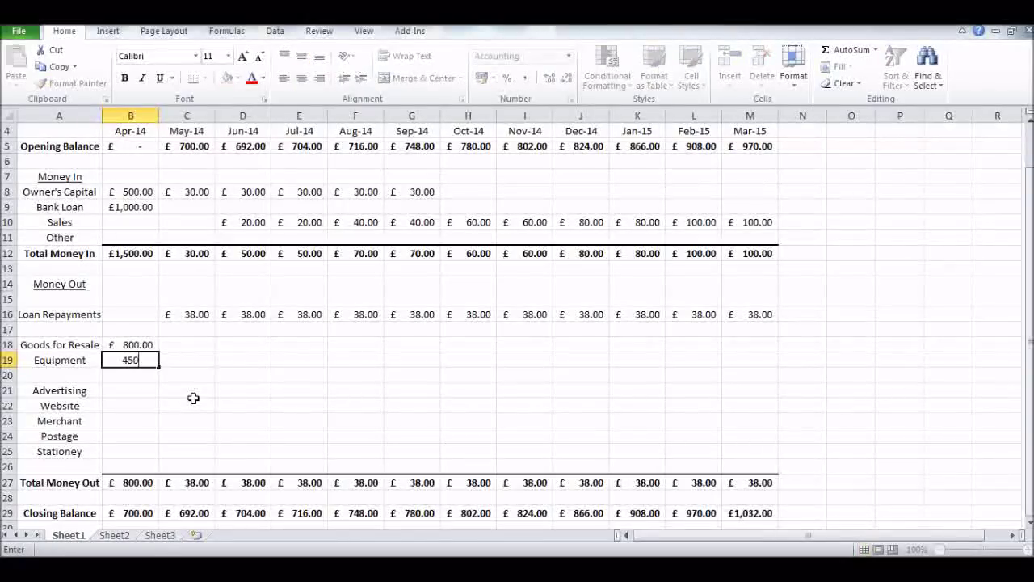
pyautogui.press('Return')
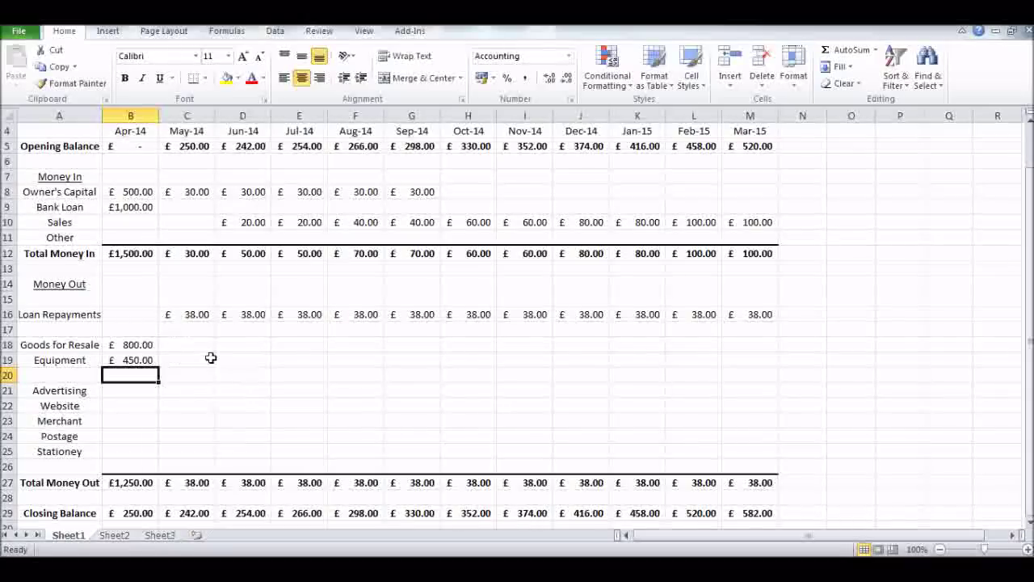
# Add a comment reading "100 Units at £8.00 each including postage" to the April Goods for Resale cell B18, replacing the default author name.
pyautogui.rightClick(142, 346)
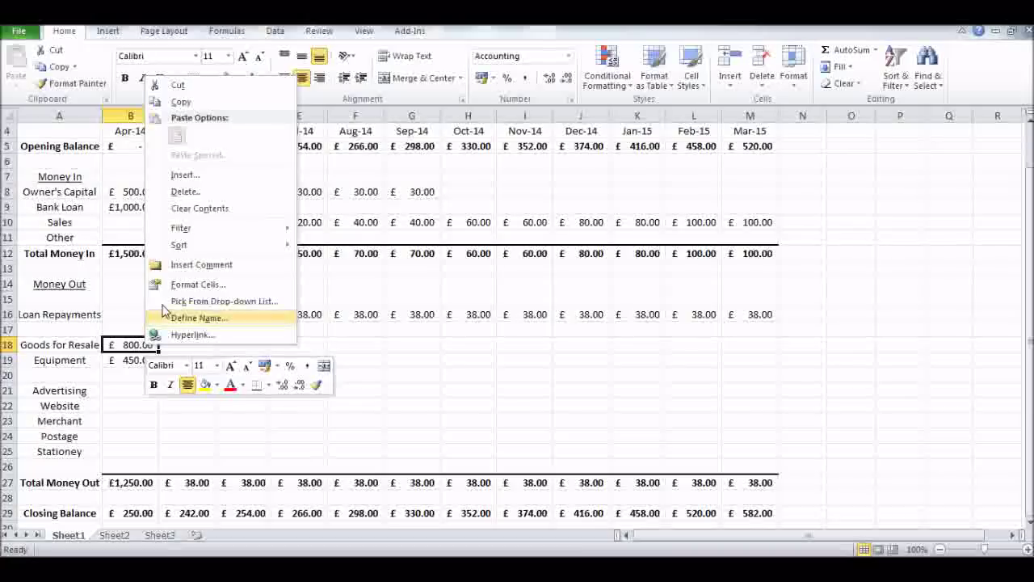
pyautogui.click(202, 265)
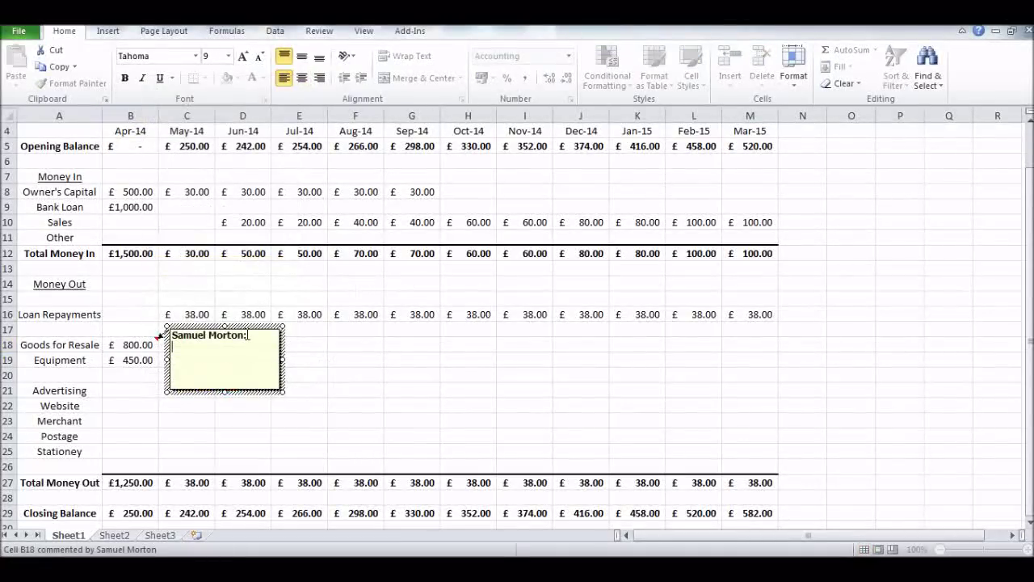
pyautogui.moveTo(248, 334); pyautogui.dragTo(166, 331)
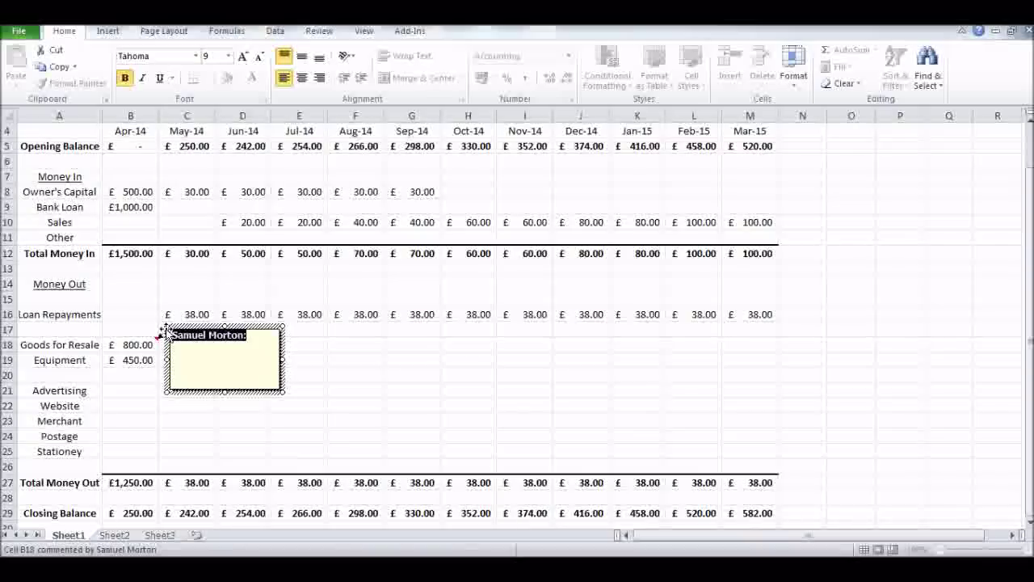
pyautogui.write('100 Units a')
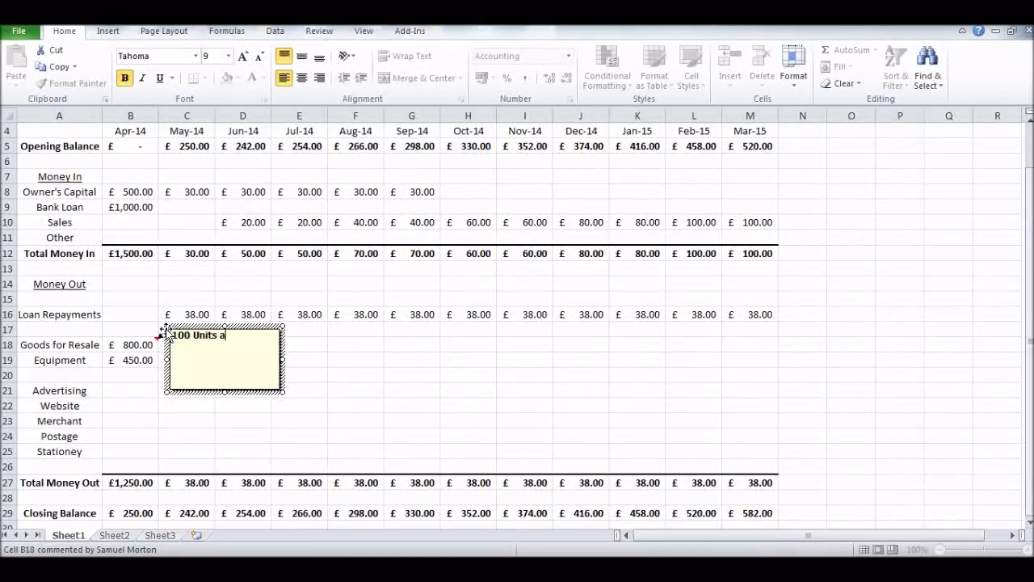
pyautogui.write('t ')
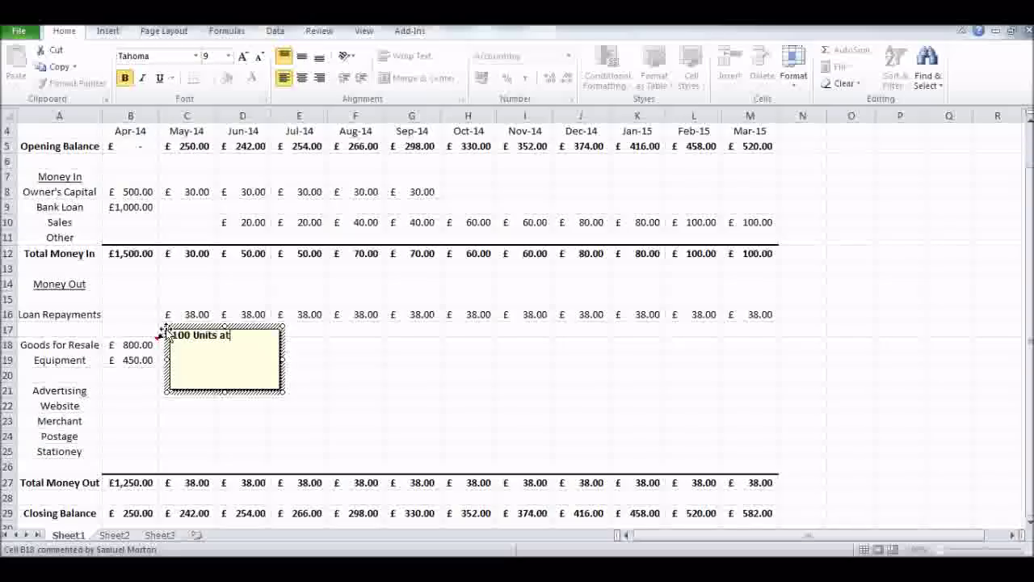
pyautogui.write('£8.00')
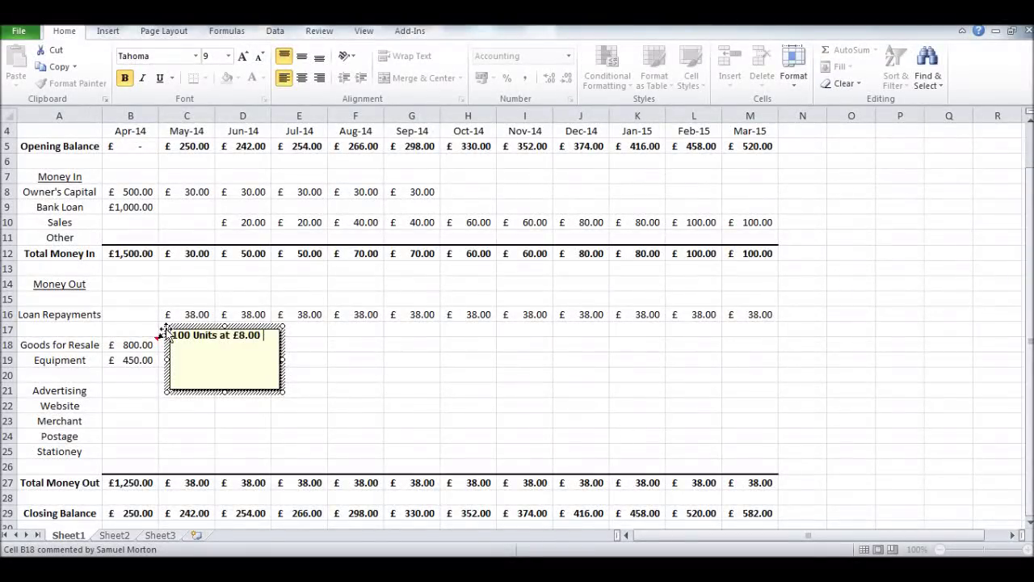
pyautogui.write(' each')
pyautogui.write(' (')
pyautogui.write('ge')
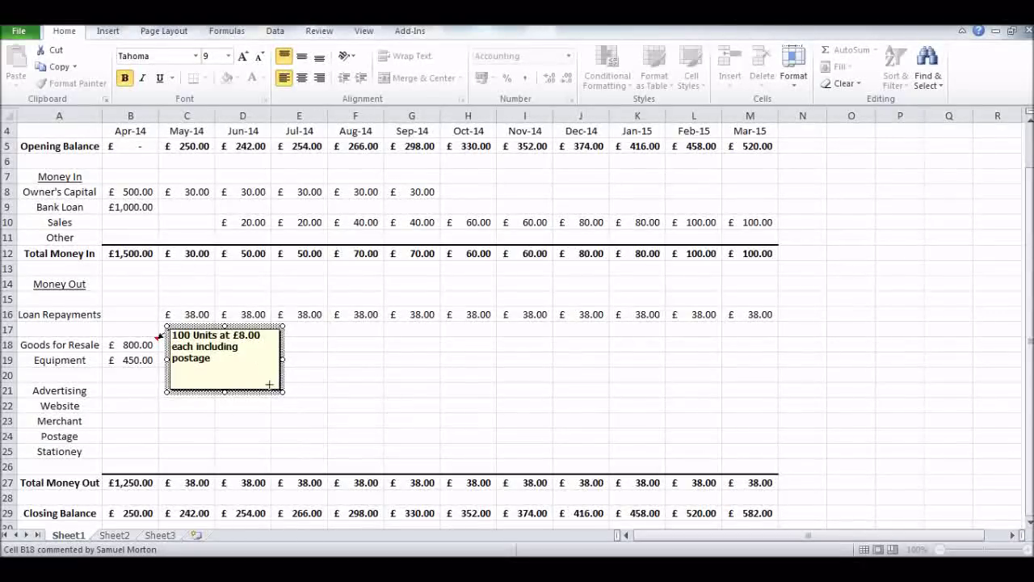
pyautogui.click(239, 404)
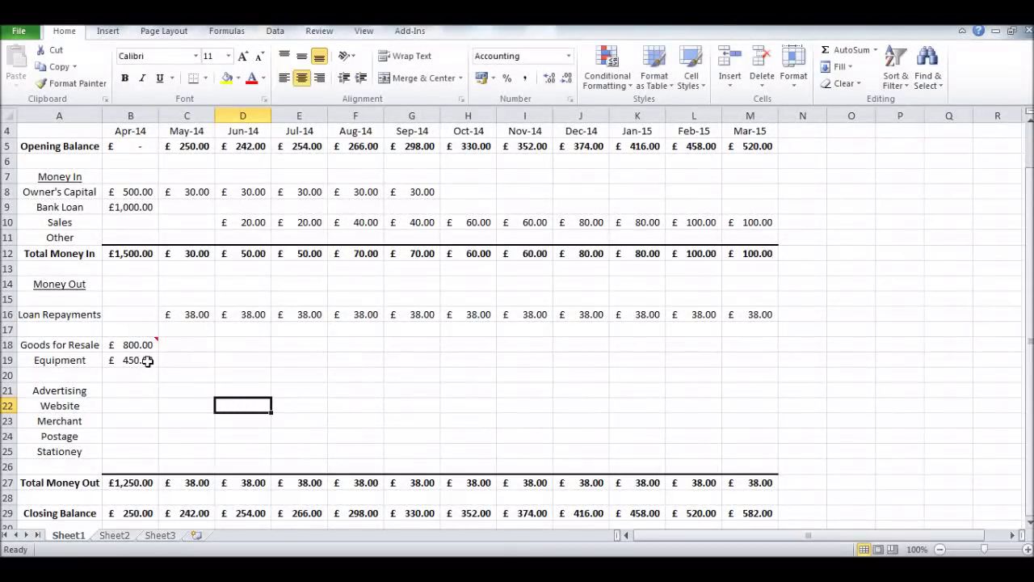
# Add a comment reading "Laptop and printer" to the April Equipment cell B19, replacing the default author name.
pyautogui.click(147, 361)
pyautogui.rightClick(150, 361)
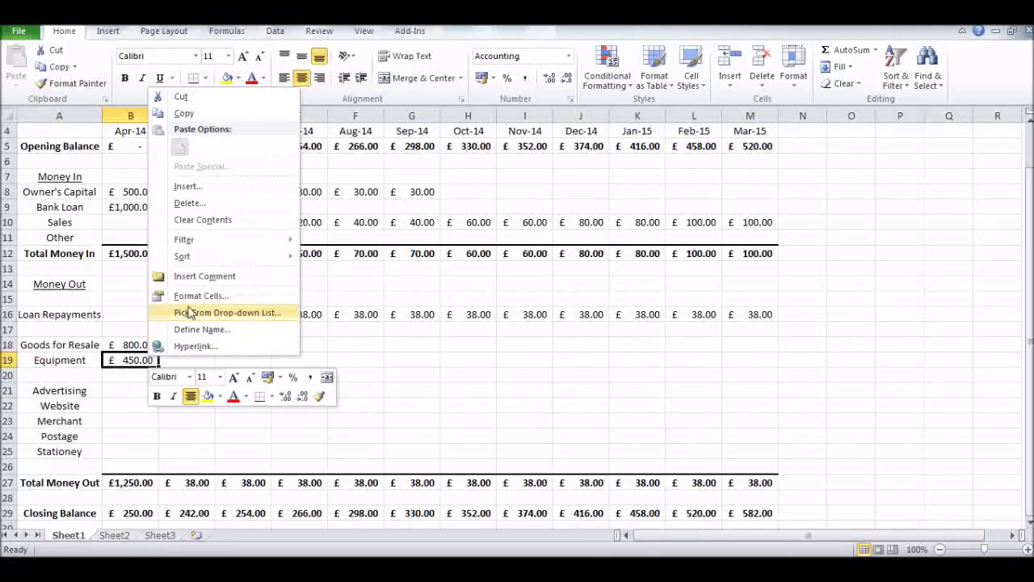
pyautogui.click(202, 275)
pyautogui.moveTo(257, 349); pyautogui.dragTo(169, 350)
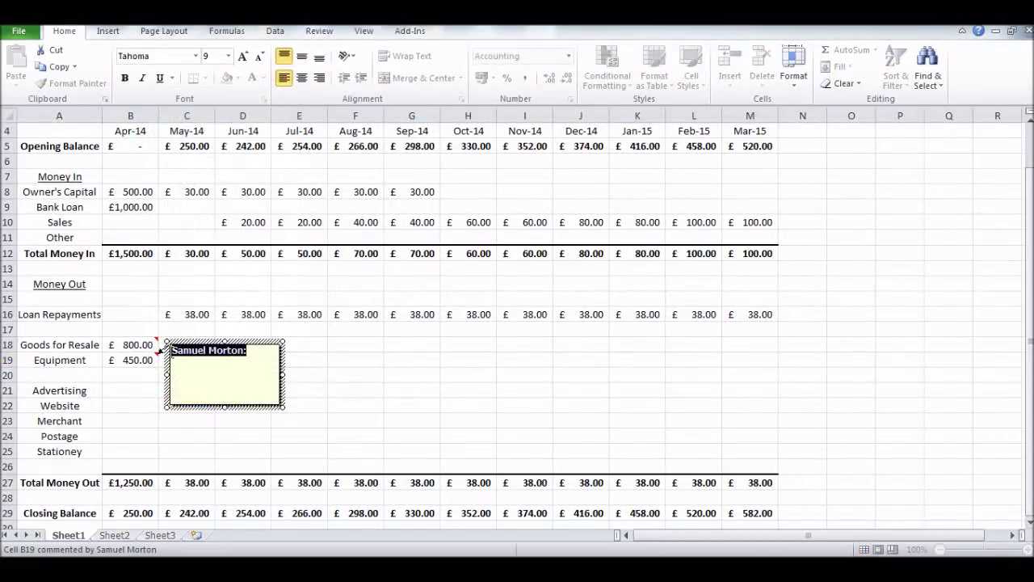
pyautogui.press('BackSpace')
pyautogui.write('Laptop and pr')
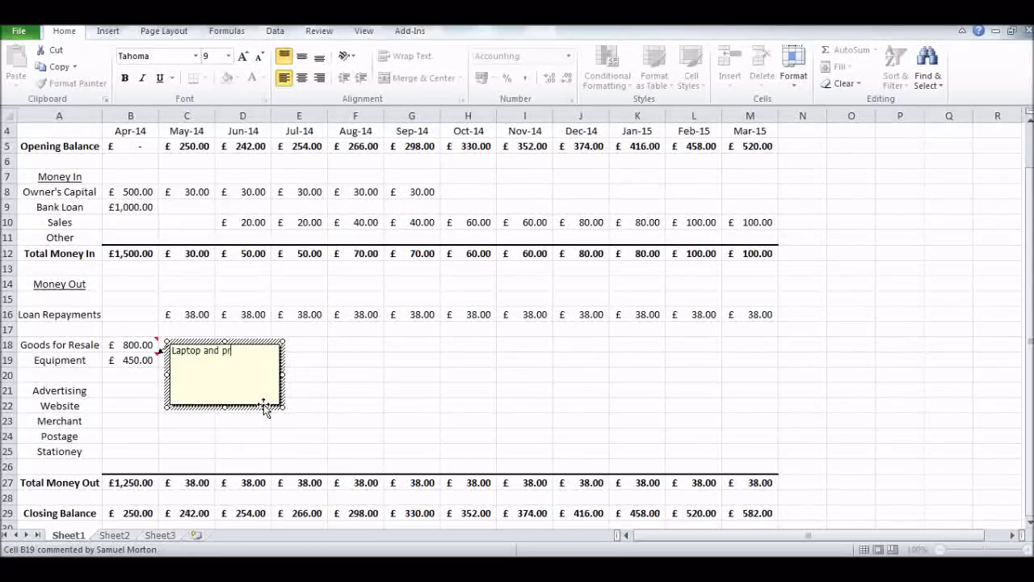
pyautogui.write('inter')
pyautogui.click(300, 406)
# Edit the comment on Equipment cell B19 and shrink its box to fit the text.
pyautogui.click(139, 361)
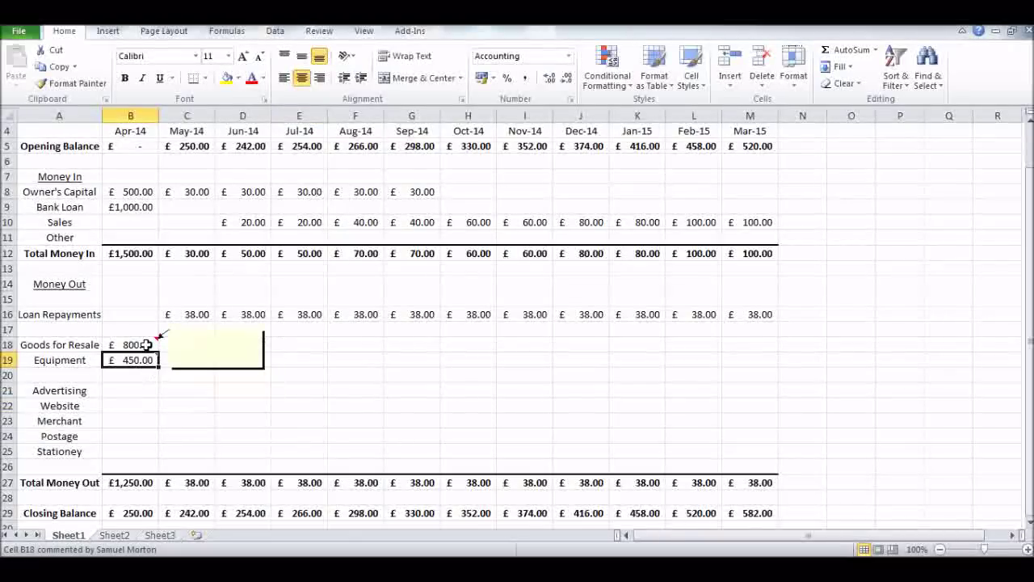
pyautogui.moveTo(147, 345)
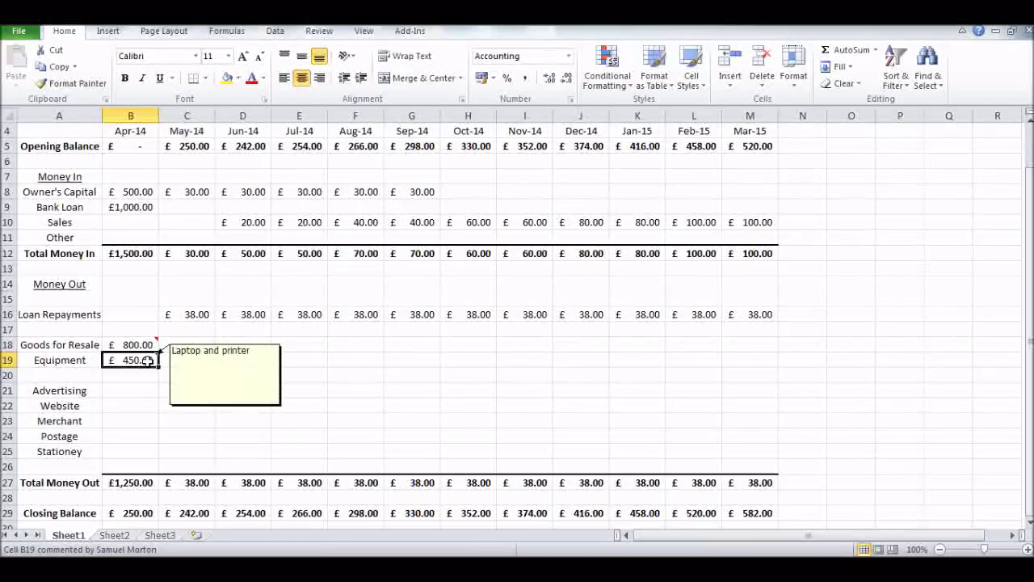
pyautogui.rightClick(147, 360)
pyautogui.press('Escape')
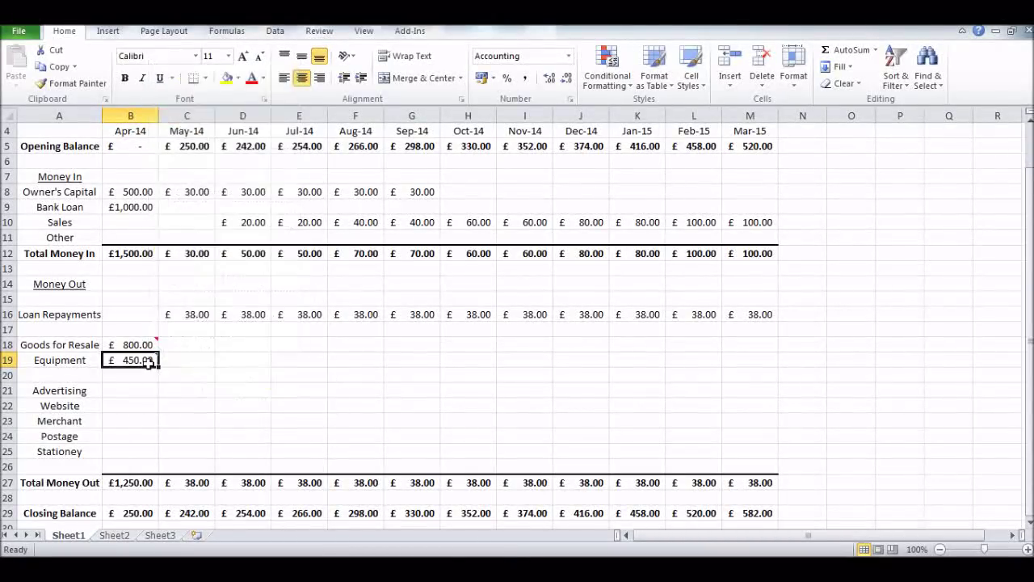
pyautogui.rightClick(149, 360)
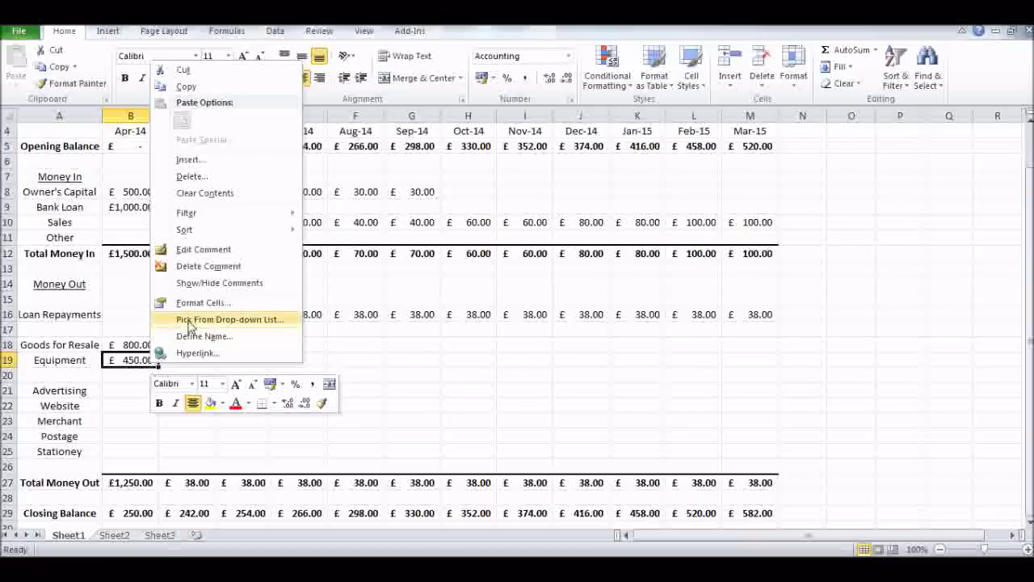
pyautogui.click(203, 247)
pyautogui.moveTo(283, 408); pyautogui.dragTo(259, 371)
# Enter 8 as the Advertising cost for every month from April 2014 to March 2015 in row 21.
pyautogui.click(135, 394)
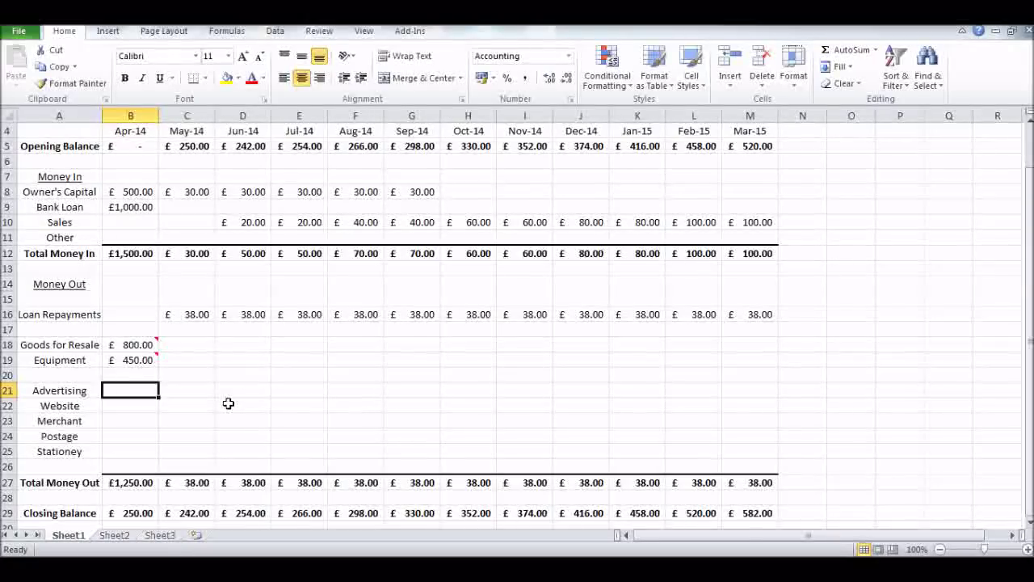
pyautogui.write('8')
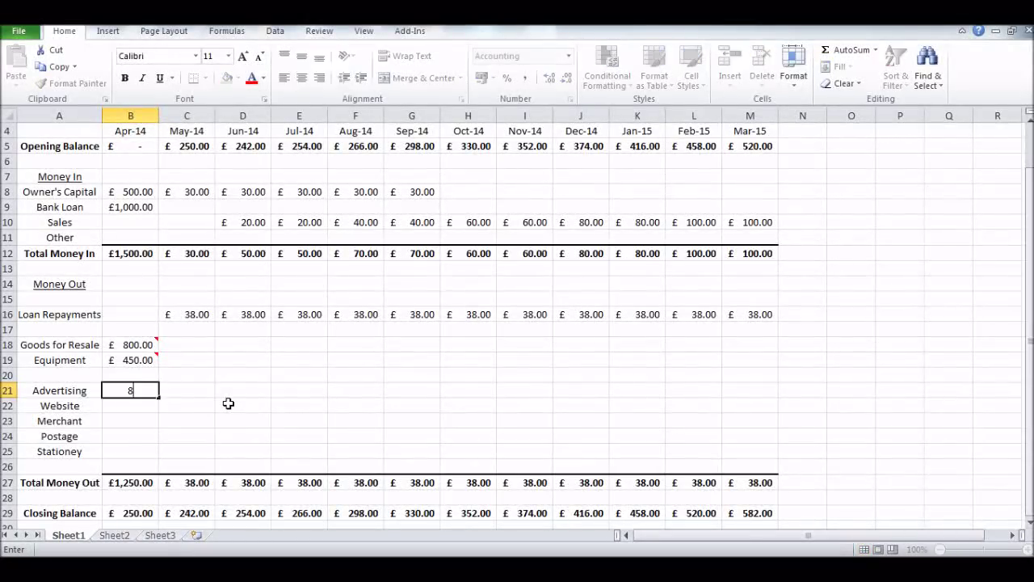
pyautogui.press('Tab')
pyautogui.write('8')
pyautogui.press('Tab')
pyautogui.write('8')
pyautogui.press('Tab')
pyautogui.write('8\t8\t8\t8')
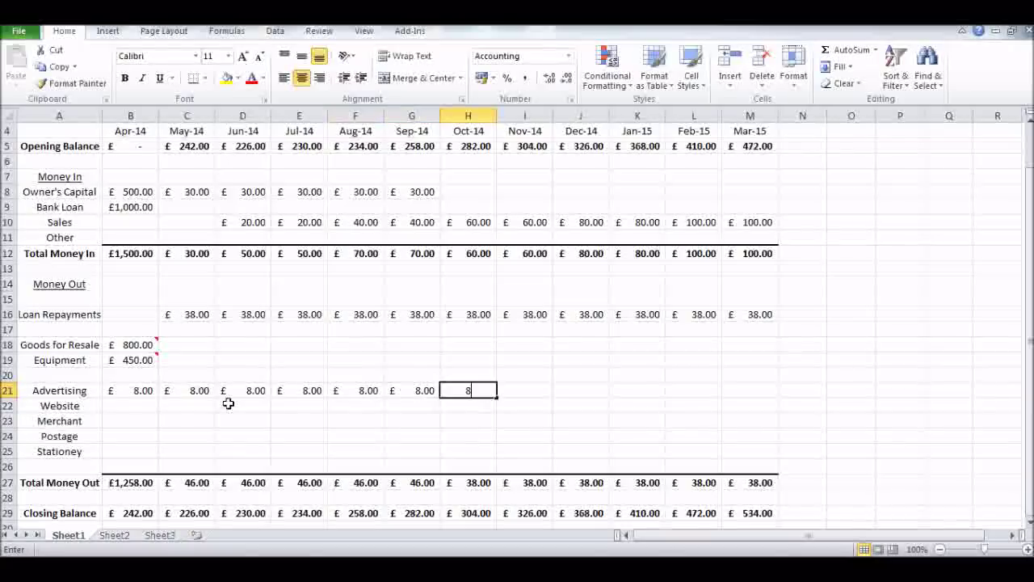
pyautogui.write('\t8\t8\t8\t8\t8')
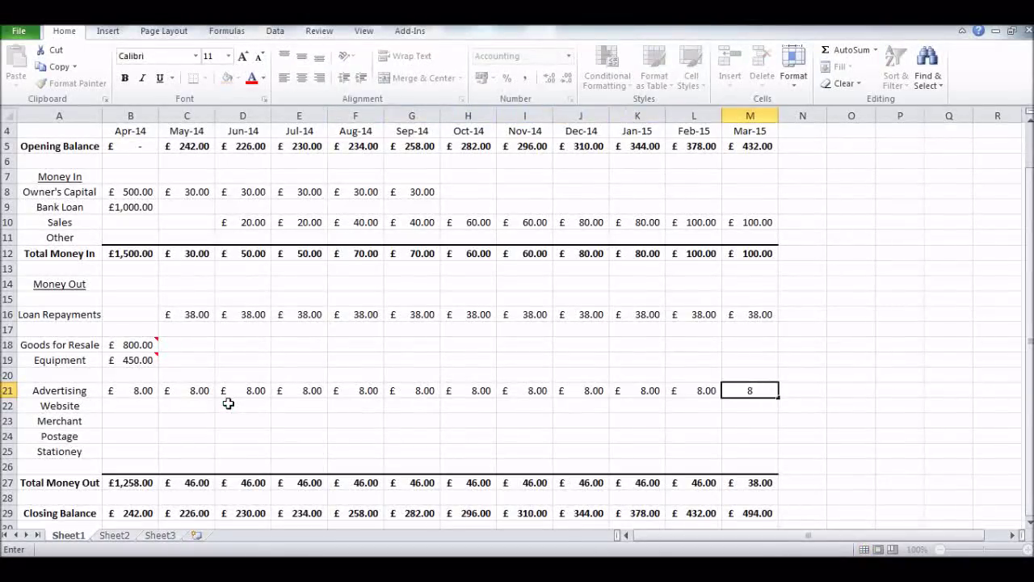
pyautogui.click(234, 420)
# Add a comment reading "Google Adwords" to the April Advertising cell B21, without the author name, and shrink its box to fit.
pyautogui.click(143, 391)
pyautogui.rightClick(143, 390)
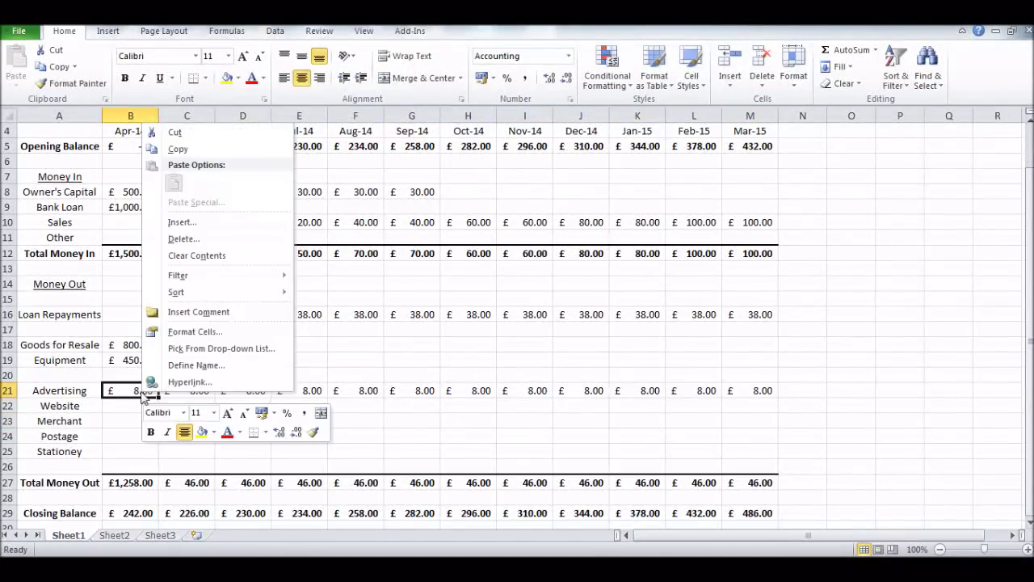
pyautogui.click(198, 311)
pyautogui.moveTo(247, 381); pyautogui.dragTo(172, 381)
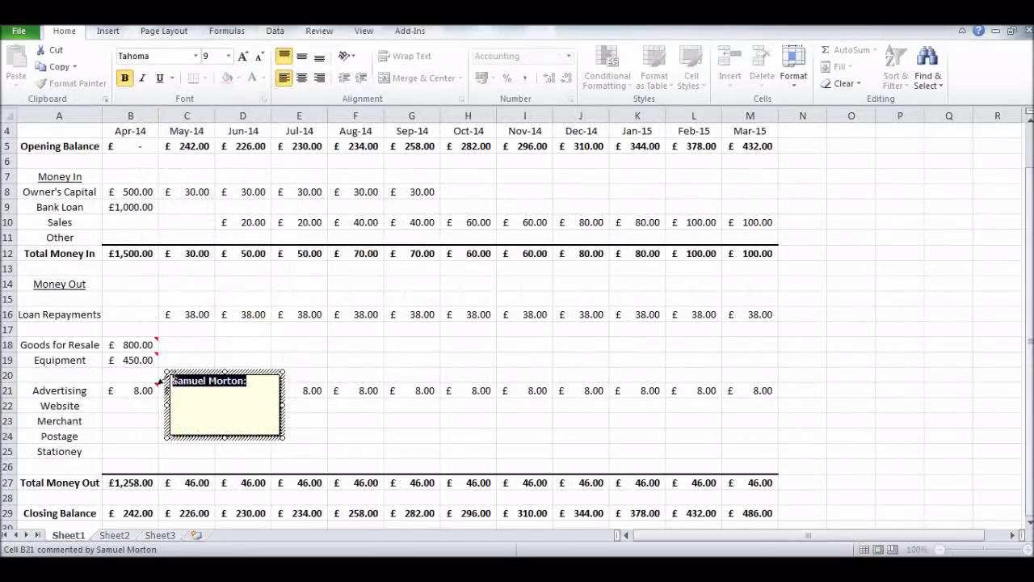
pyautogui.press('BackSpace')
pyautogui.write('Google')
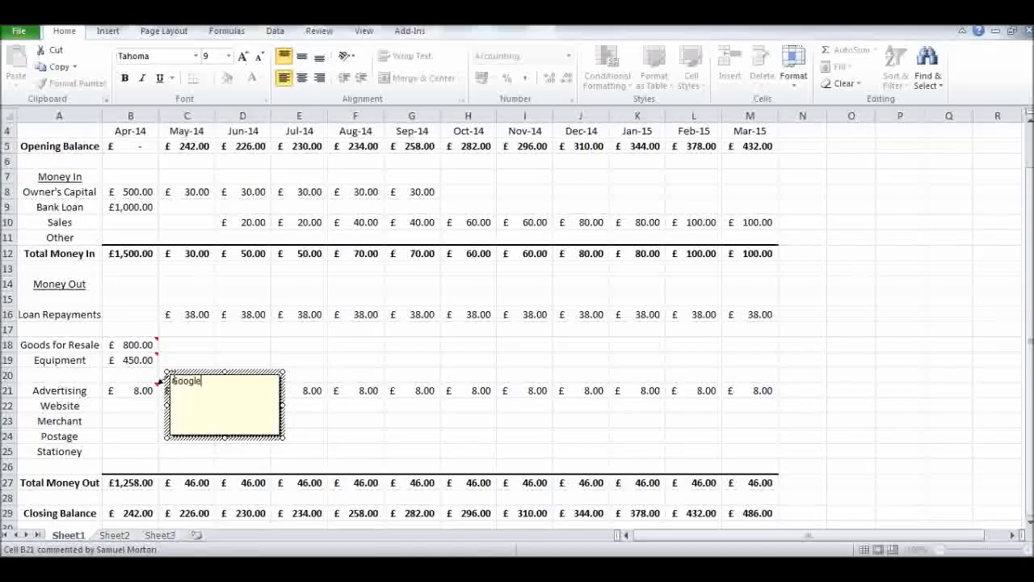
pyautogui.write(' Adwords')
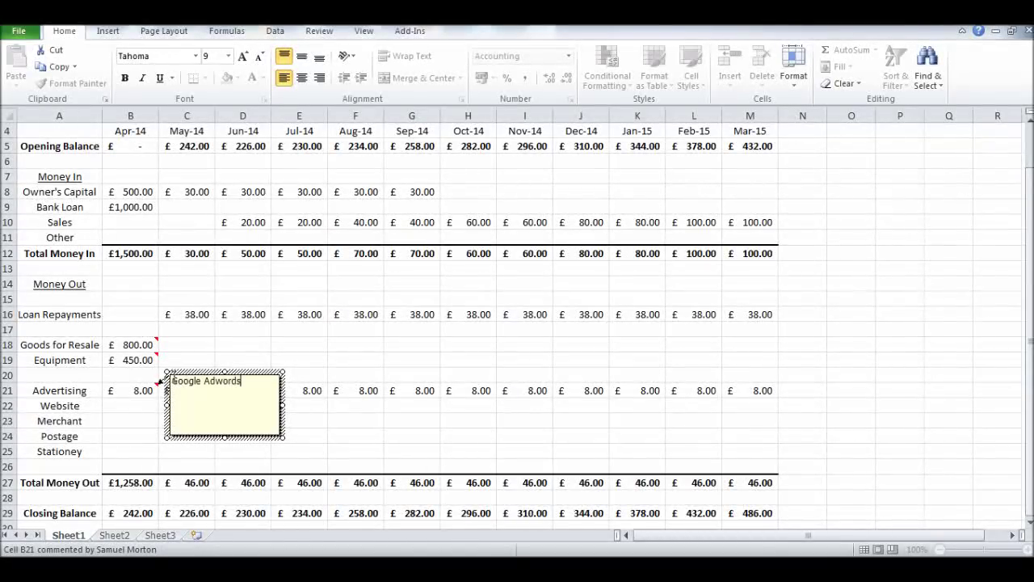
pyautogui.moveTo(289, 434); pyautogui.dragTo(243, 389)
pyautogui.click(153, 422)
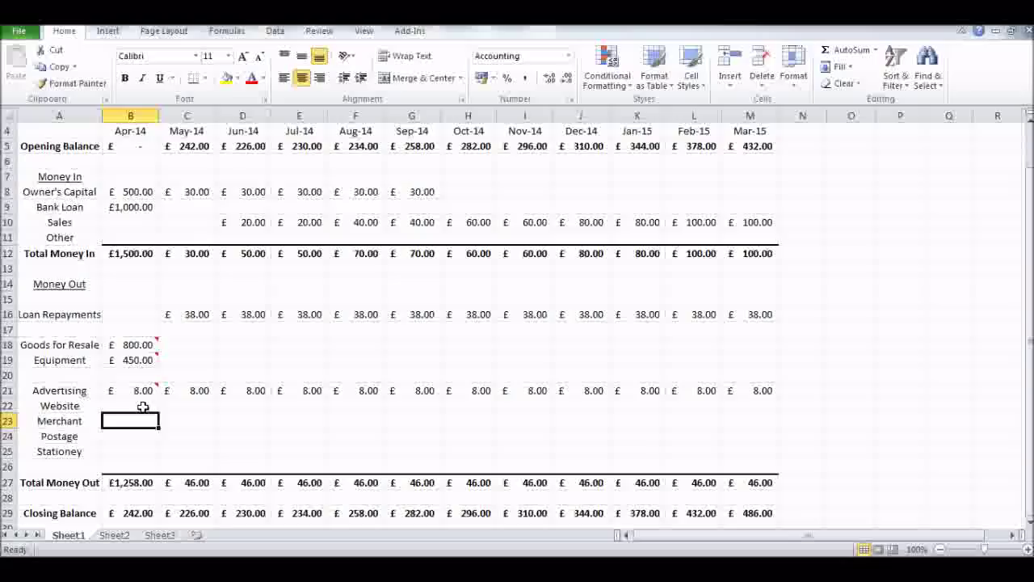
# Enter 35 as the Website cost for April 2014 and October 2014 in row 22.
pyautogui.click(141, 405)
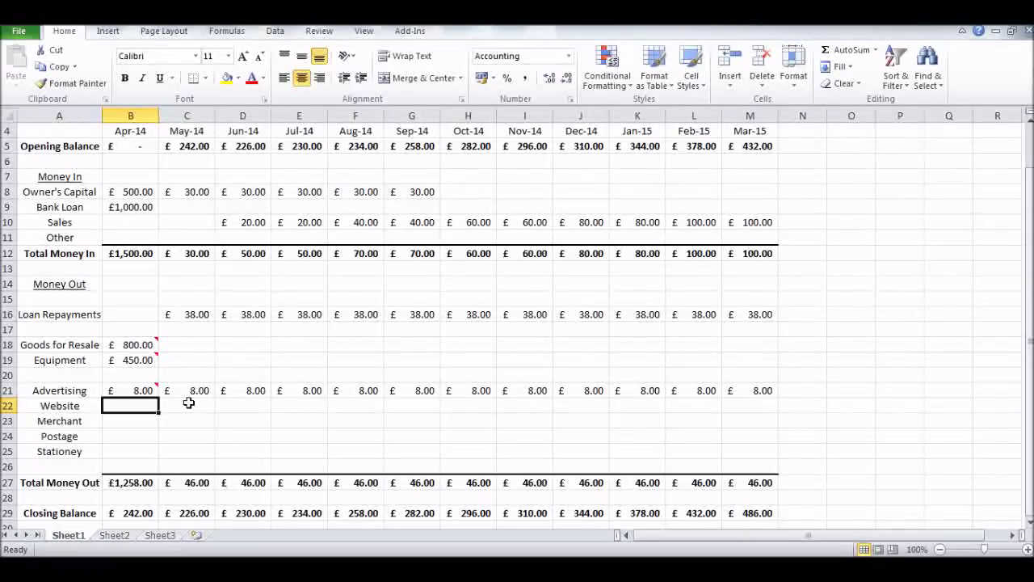
pyautogui.write('35')
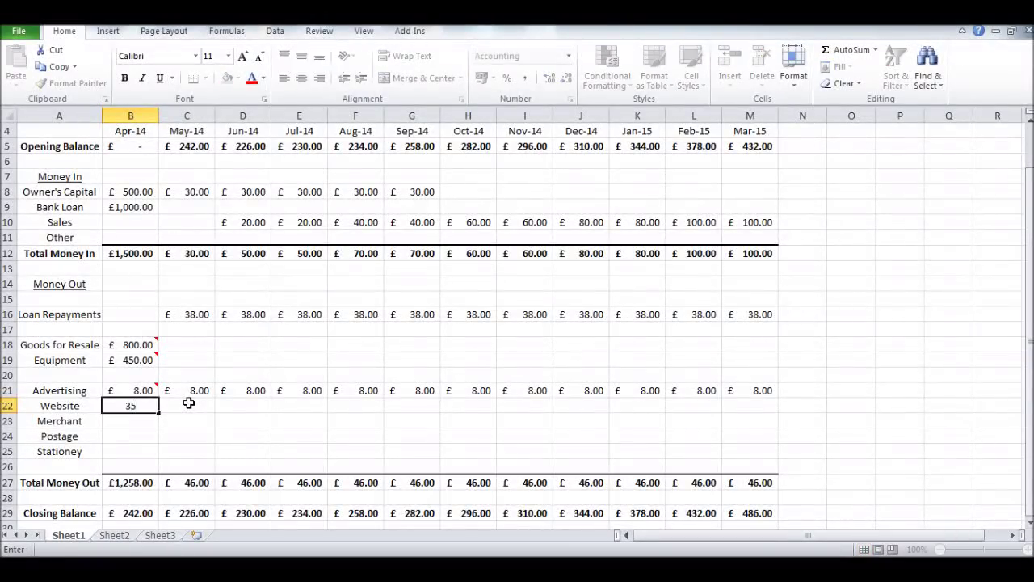
pyautogui.press('Tab')
pyautogui.press('Tab')
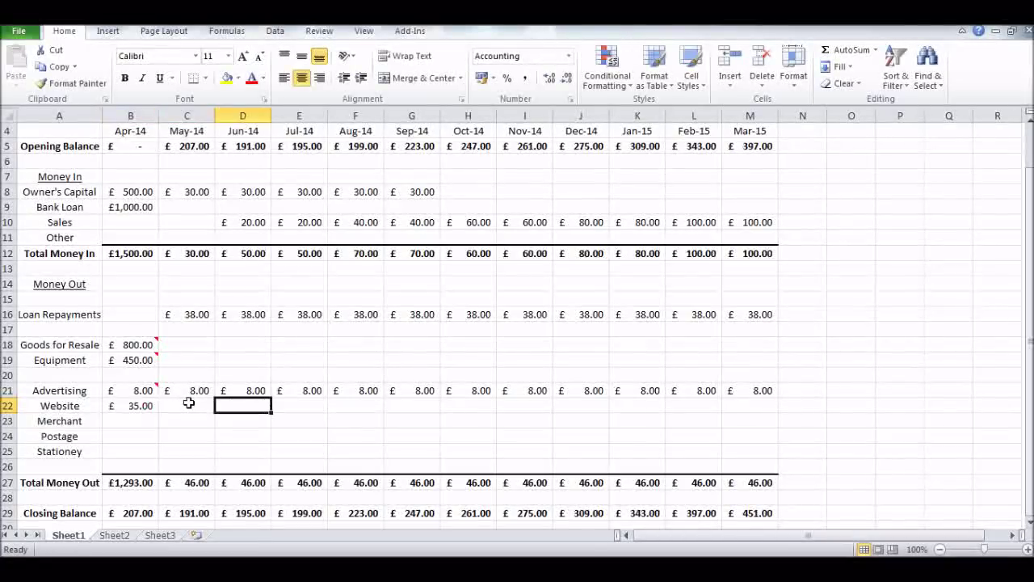
pyautogui.press('Tab')
pyautogui.press('Tab')
pyautogui.press('Tab')
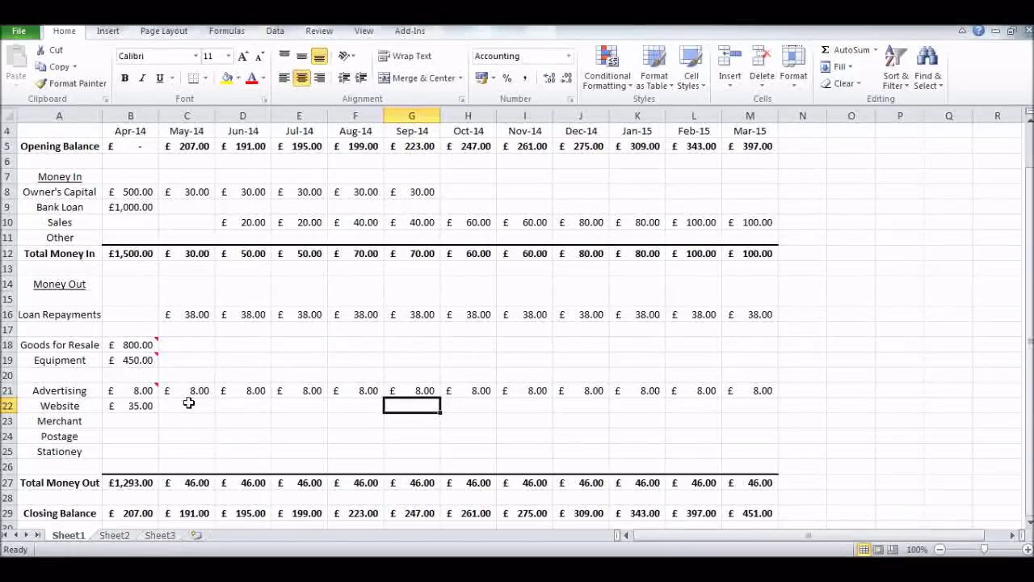
pyautogui.press('Tab')
pyautogui.write('35')
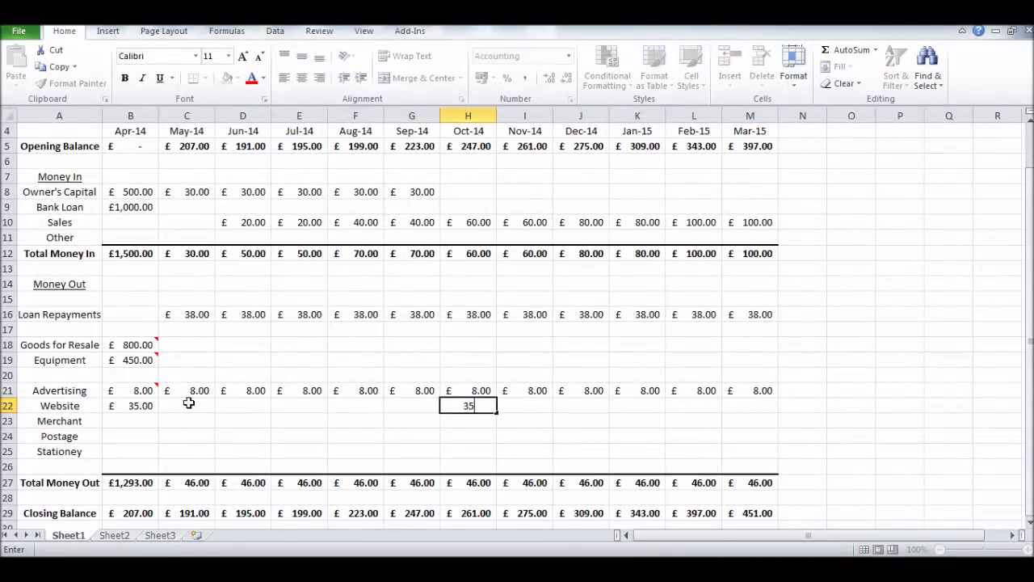
pyautogui.press('Return')
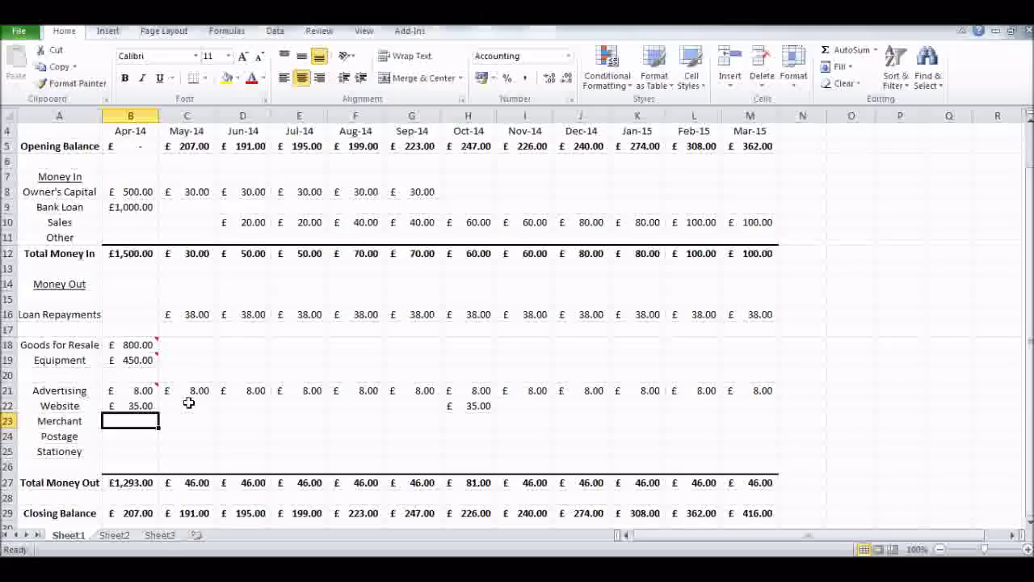
pyautogui.click(139, 405)
pyautogui.rightClick(139, 405)
pyautogui.click(197, 327)
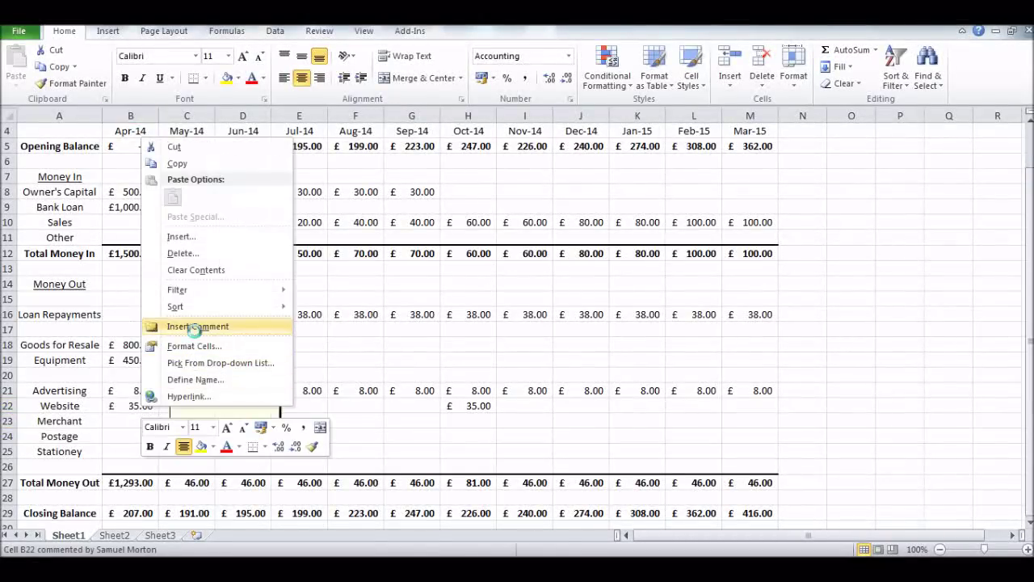
pyautogui.moveTo(263, 401); pyautogui.dragTo(173, 399)
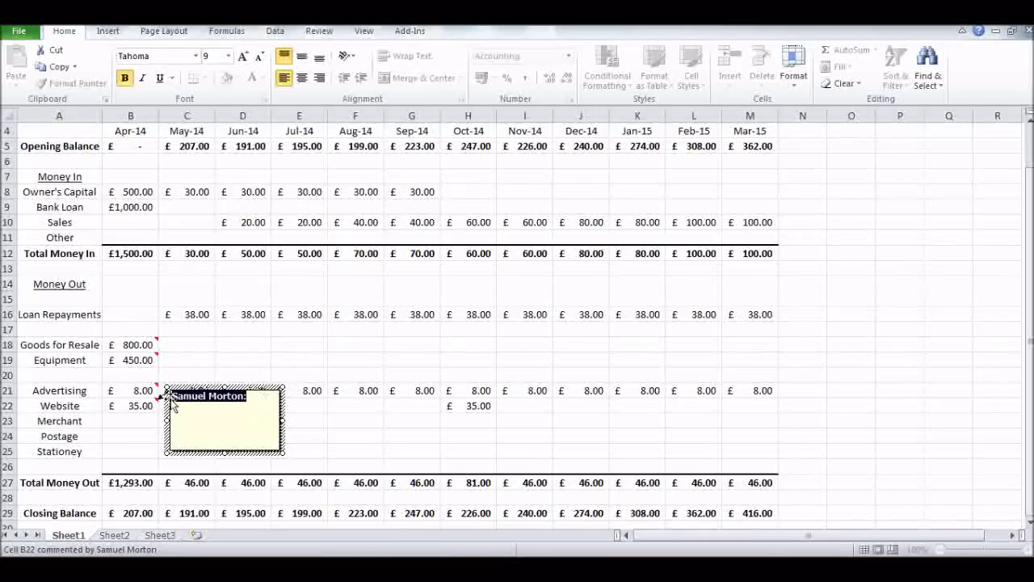
pyautogui.press('BackSpace')
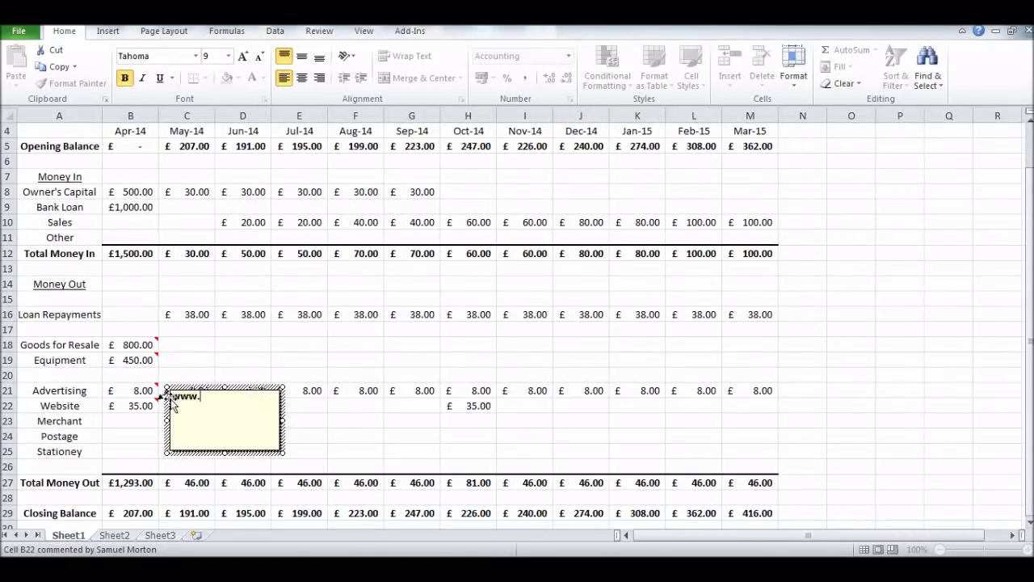
pyautogui.write('www.websitesrus.com')
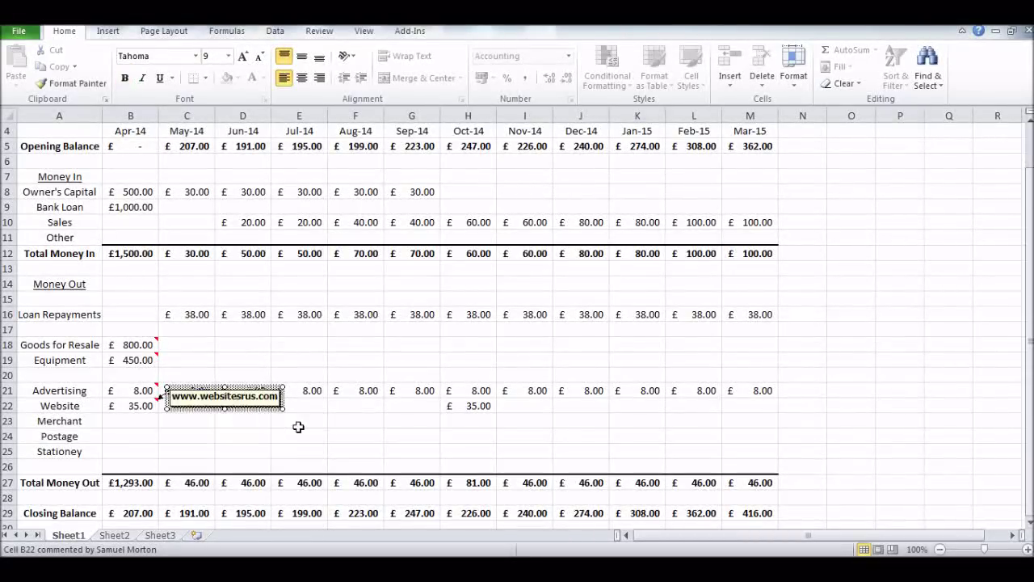
pyautogui.click(298, 425)
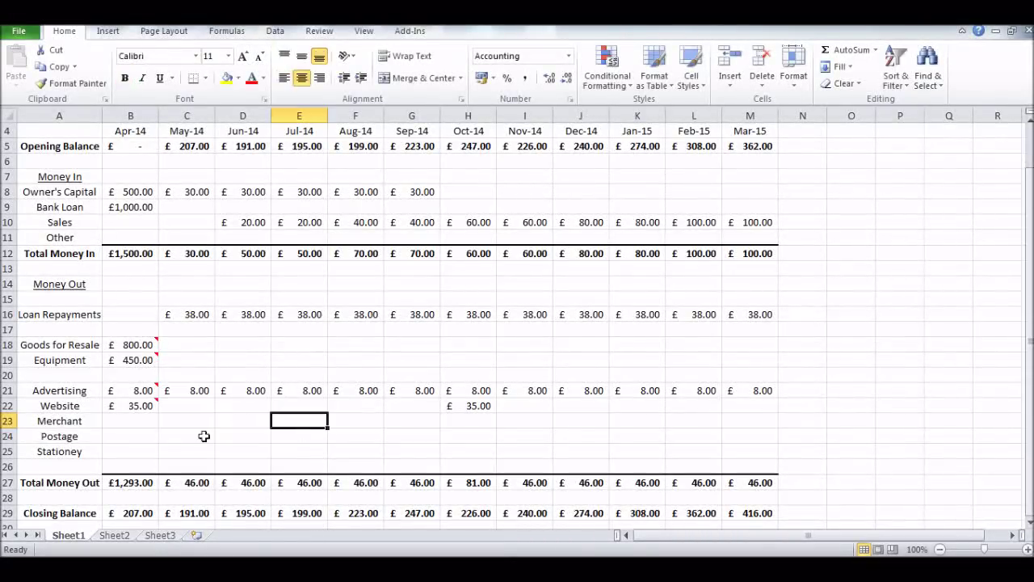
# Enter the Merchant costs in row 23: 0.5 for June and July 2014, and 1 for August and September 2014.
pyautogui.click(144, 421)
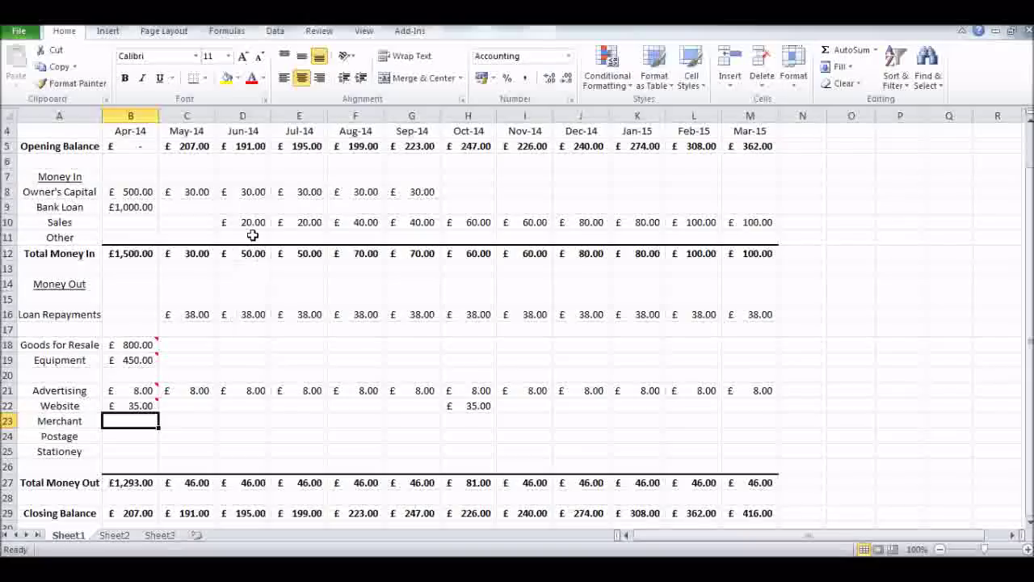
pyautogui.click(240, 424)
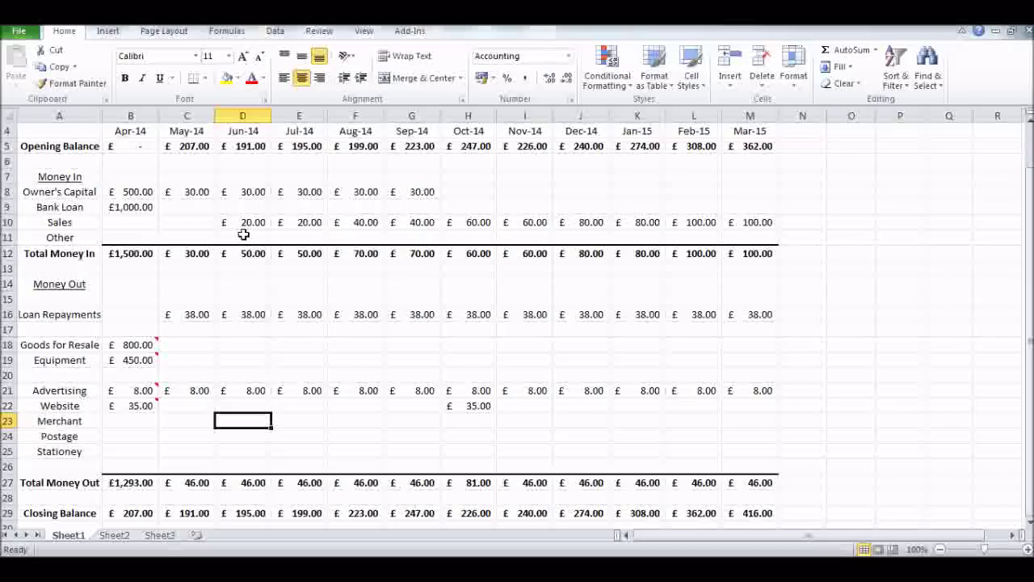
pyautogui.write('0.5')
pyautogui.press('Tab')
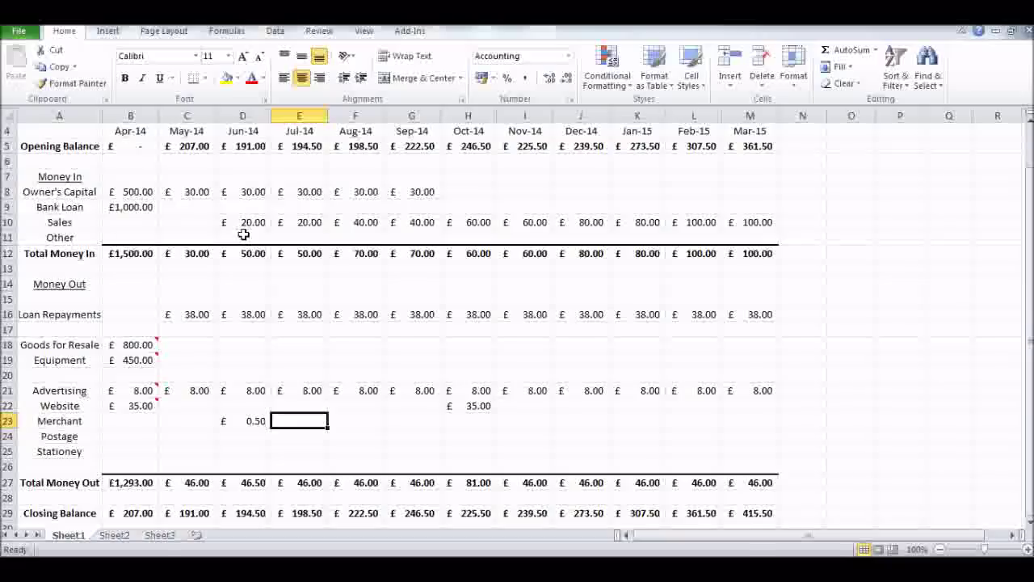
pyautogui.write('0.5')
pyautogui.press('Tab')
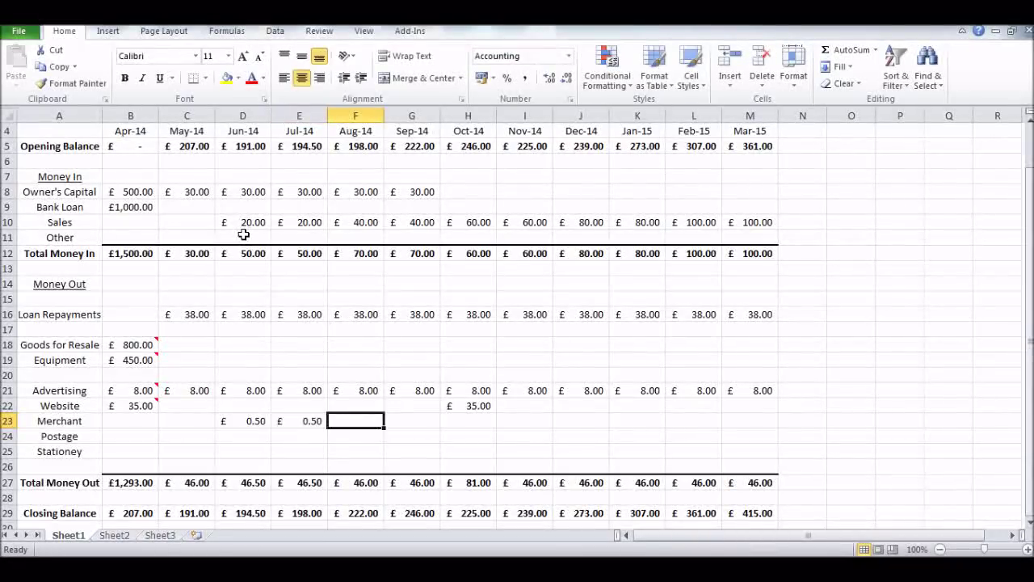
pyautogui.write('1')
pyautogui.press('Tab')
pyautogui.write('1')
pyautogui.press('Tab')
# Complete the Merchant row with 1.5 for October and November 2014, 2 for December and January, and 2.5 for February and March 2015.
pyautogui.write('1.5')
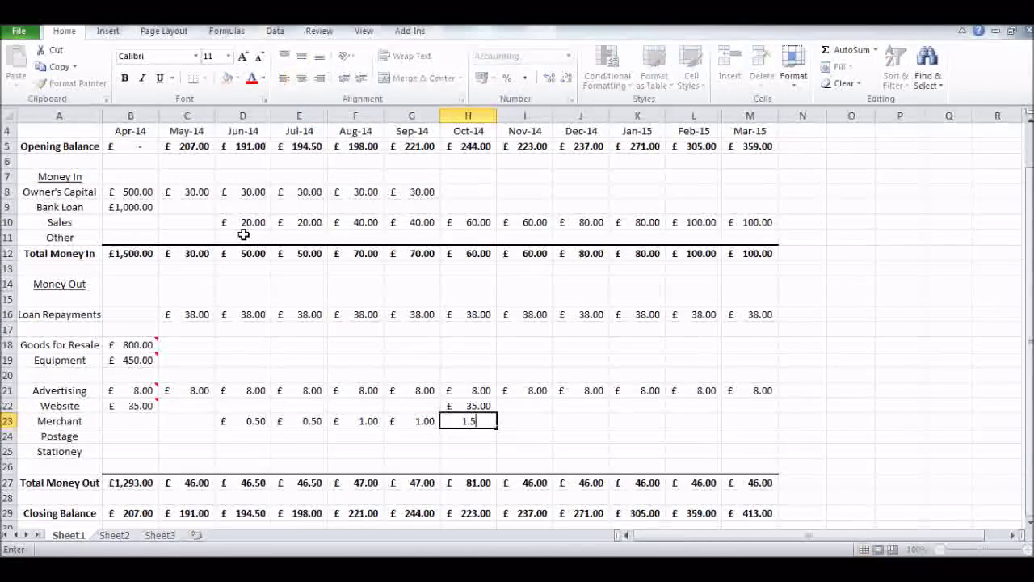
pyautogui.press('Tab')
pyautogui.write('1.5')
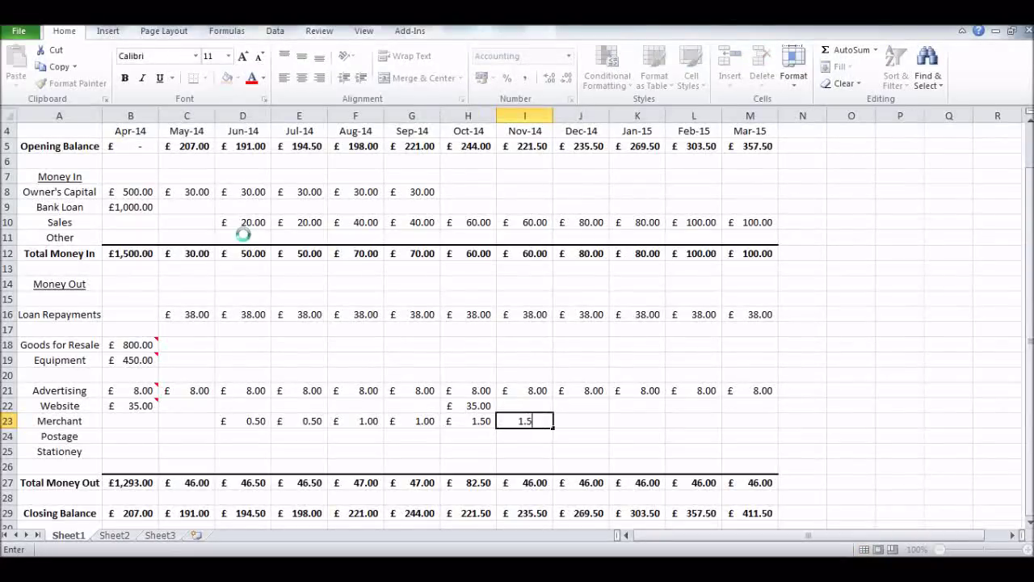
pyautogui.press('Tab')
pyautogui.write('2')
pyautogui.press('Tab')
pyautogui.write('2')
pyautogui.press('Tab')
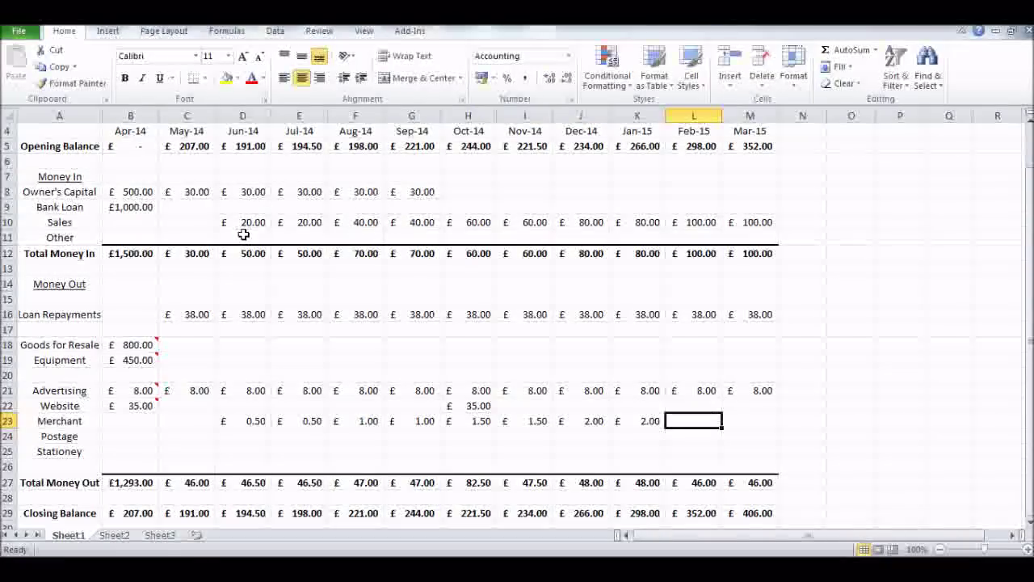
pyautogui.write('2.5')
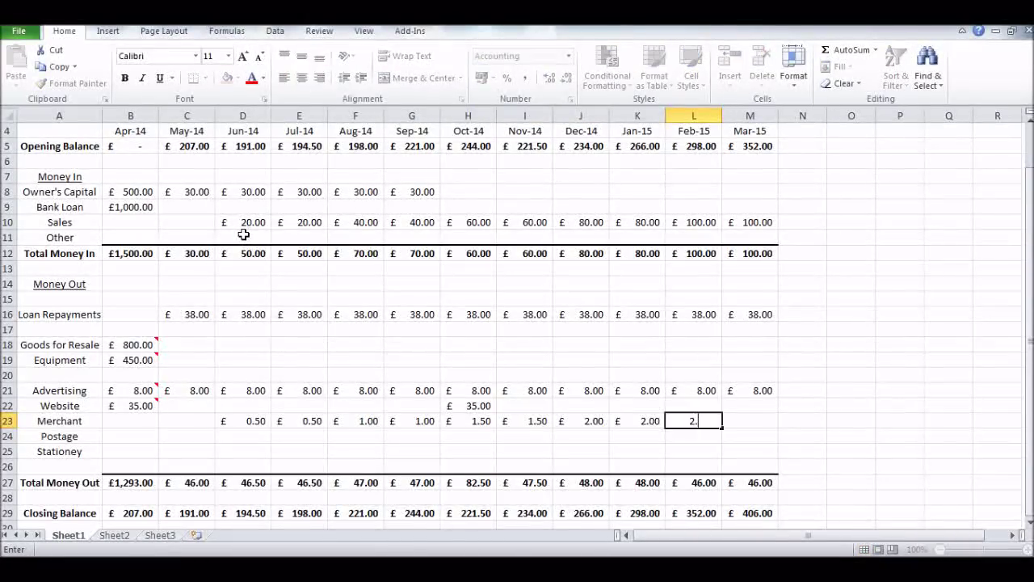
pyautogui.press('Tab')
pyautogui.write('2.5')
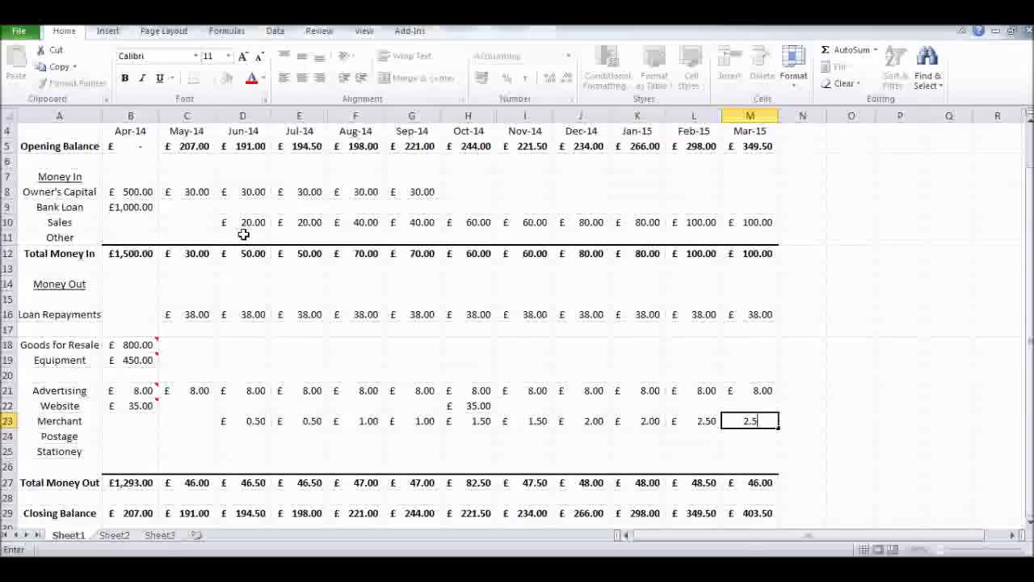
pyautogui.press('Return')
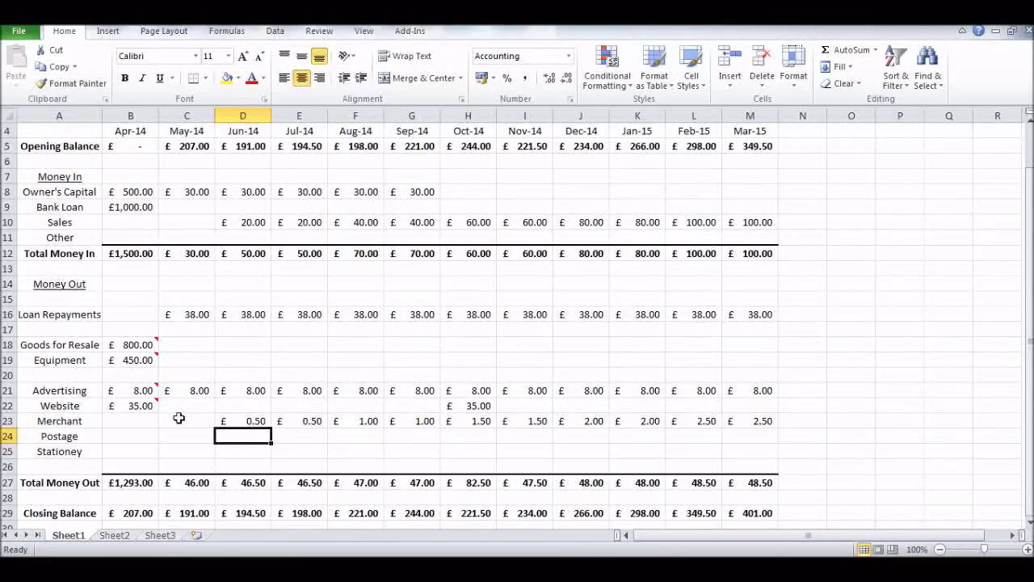
# Enter the Postage costs in row 24: 1.5 for June and July 2014, and 3 for August and September 2014.
pyautogui.click(117, 435)
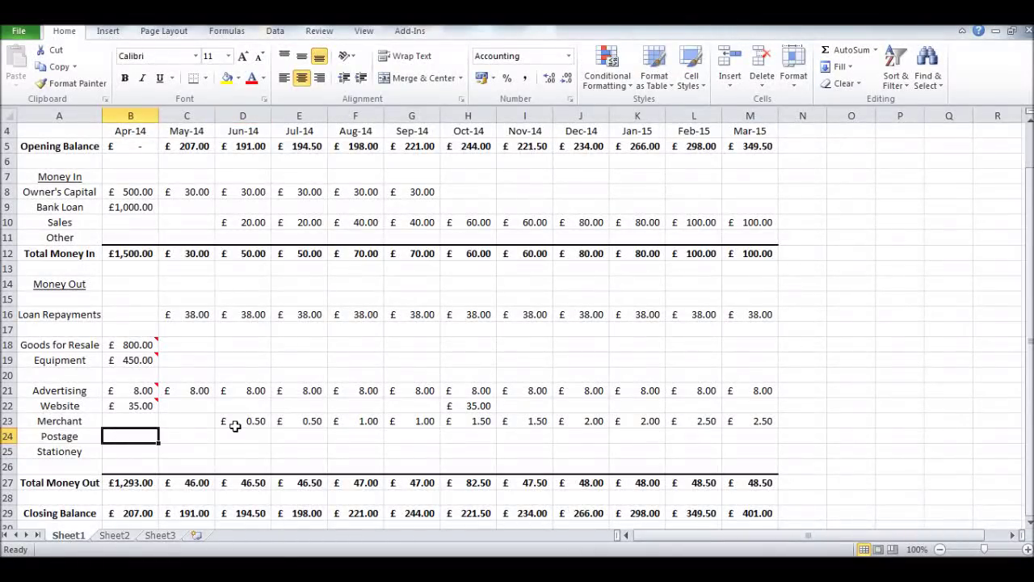
pyautogui.click(237, 432)
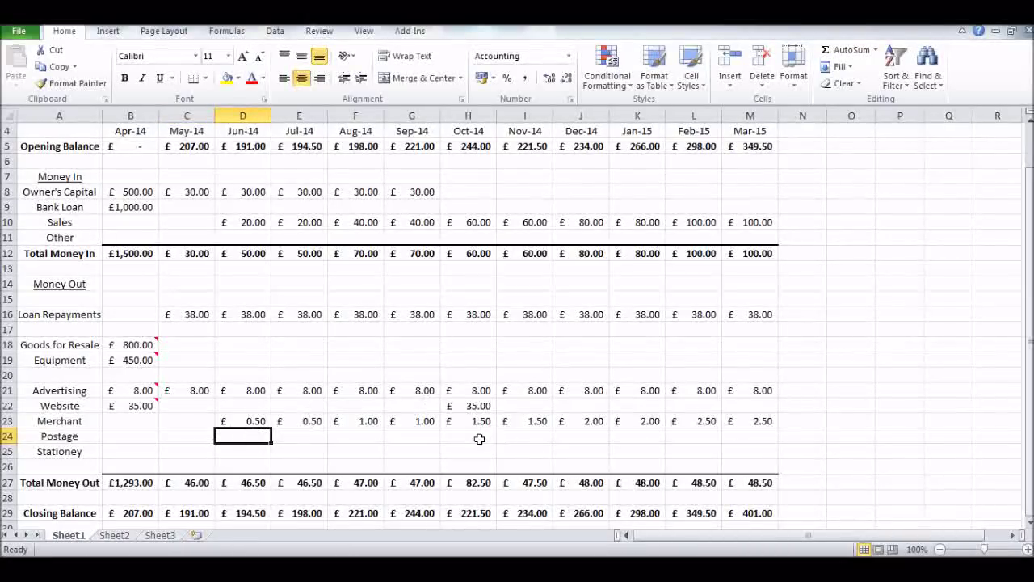
pyautogui.write('1.5')
pyautogui.press('Tab')
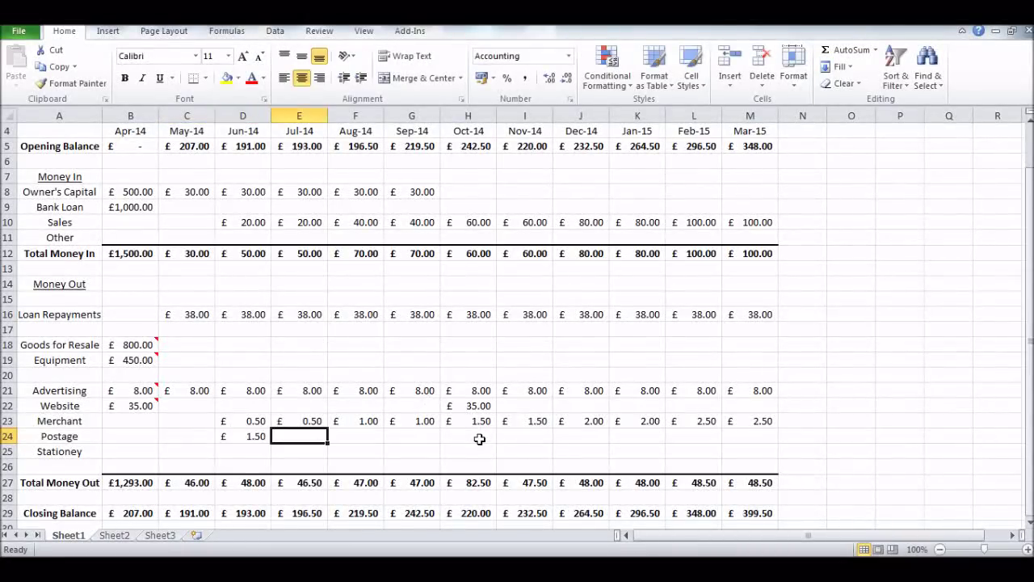
pyautogui.write('1.5')
pyautogui.press('Tab')
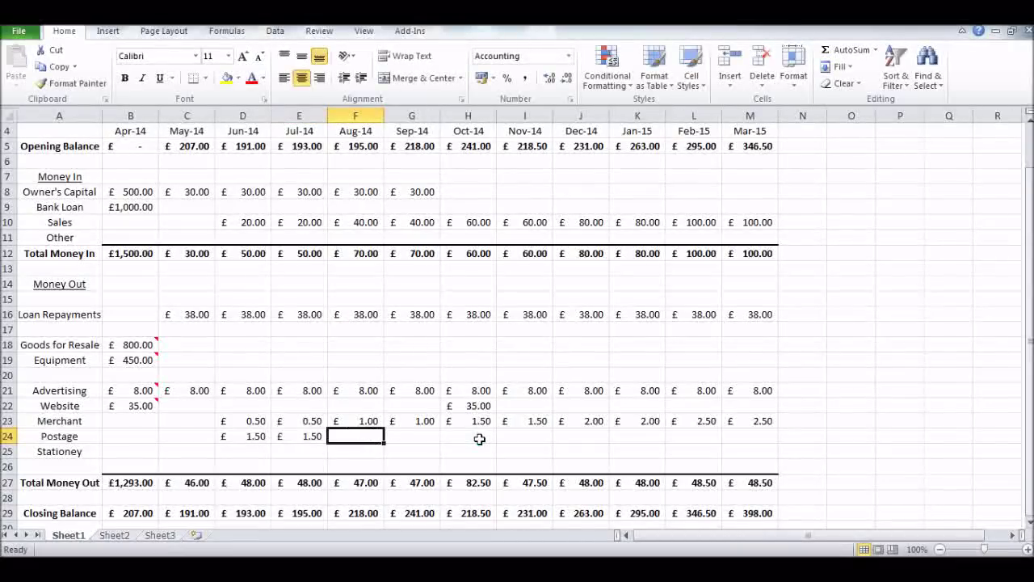
pyautogui.write('3')
pyautogui.press('Tab')
pyautogui.write('3')
pyautogui.press('Tab')
# Complete the Postage row with 4.5 for October and November 2014, 6 for December and January, and 7.5 for February and March 2015.
pyautogui.write('4')
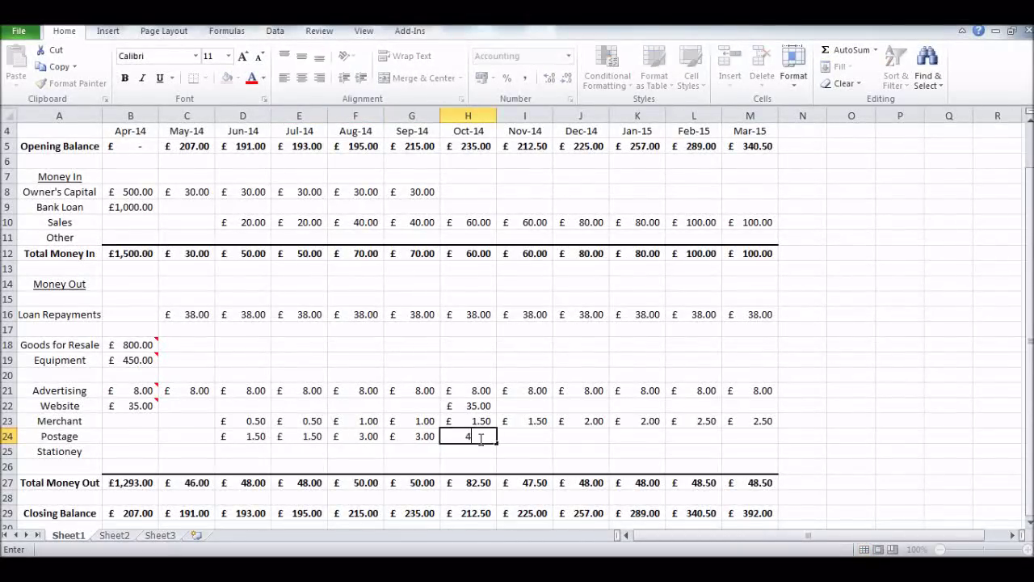
pyautogui.write('.5')
pyautogui.press('Tab')
pyautogui.write('4.5')
pyautogui.press('Tab')
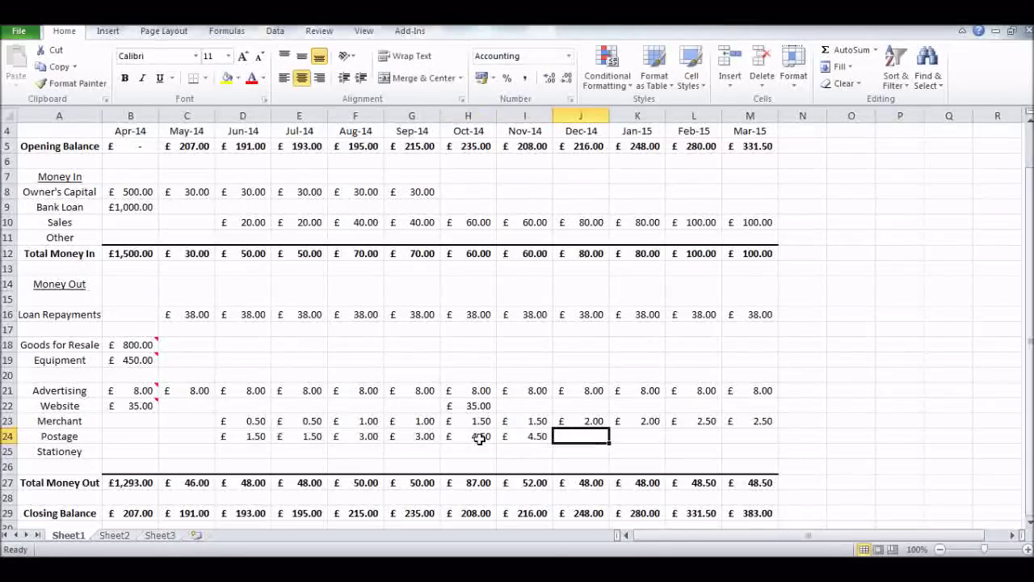
pyautogui.write('6')
pyautogui.press('Tab')
pyautogui.write('6')
pyautogui.press('Tab')
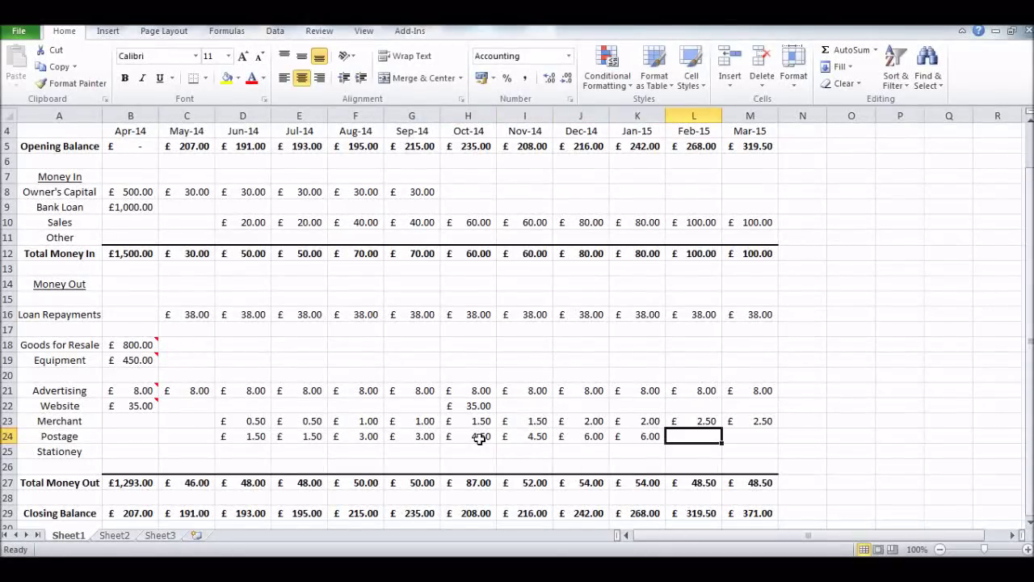
pyautogui.write('7.5')
pyautogui.press('Tab')
pyautogui.write('7')
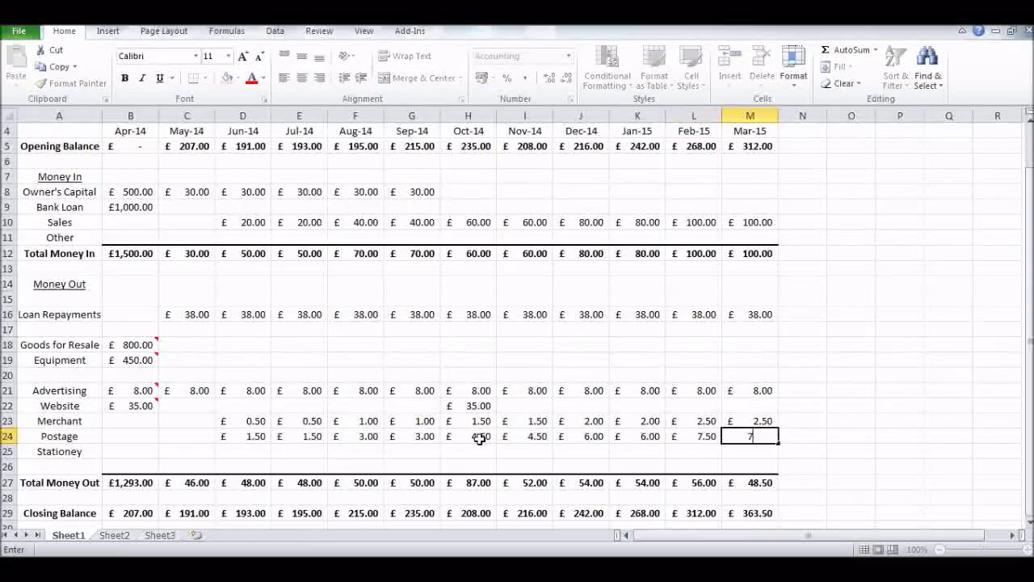
pyautogui.write('.5')
pyautogui.press('Return')
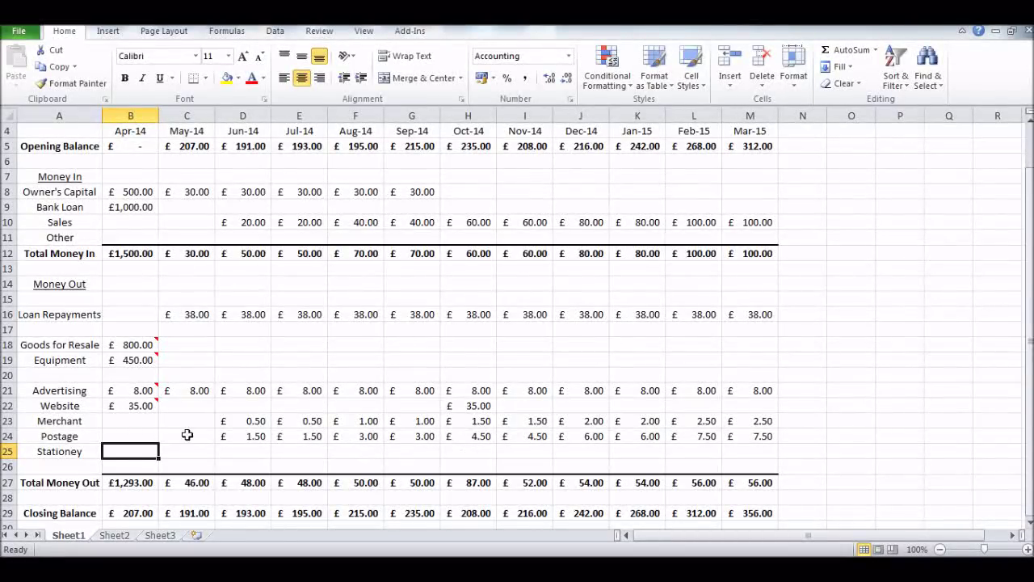
# Enter 15 as the April Stationery cost in B25 and add a fitted comment reading "Pens, printer paper, calculator", without the author name.
pyautogui.write('15')
pyautogui.press('Tab')
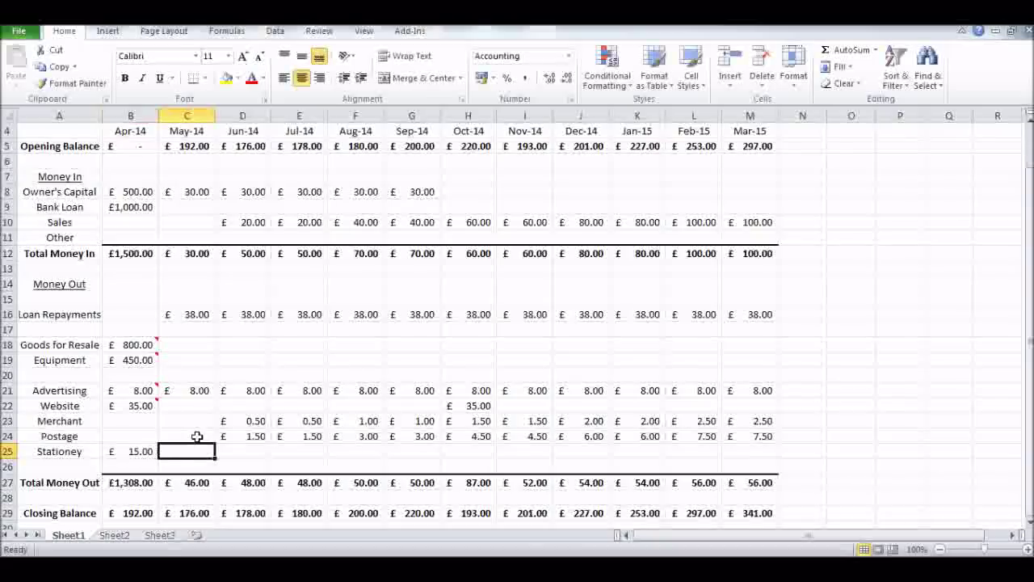
pyautogui.click(138, 451)
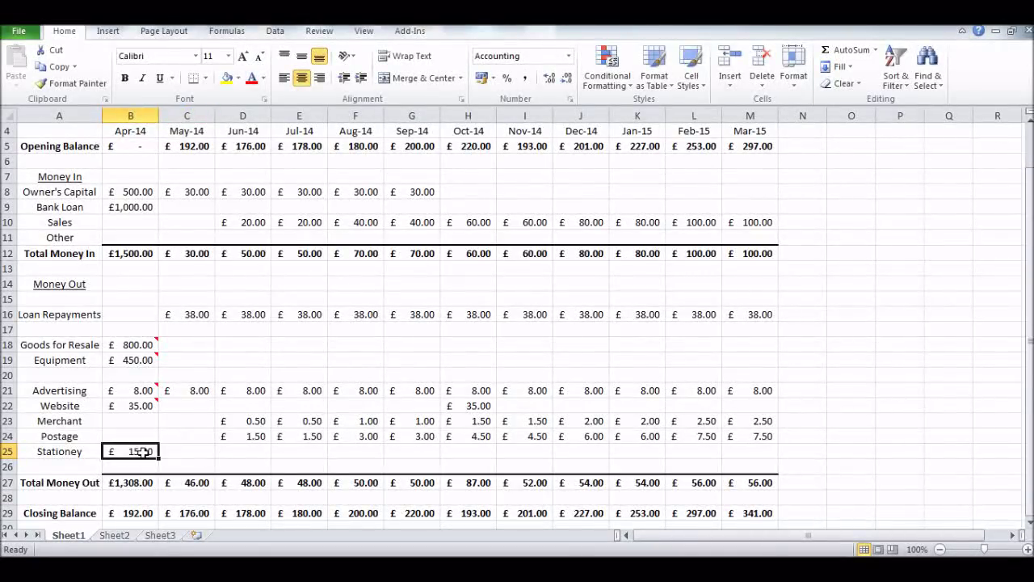
pyautogui.rightClick(142, 451)
pyautogui.click(204, 371)
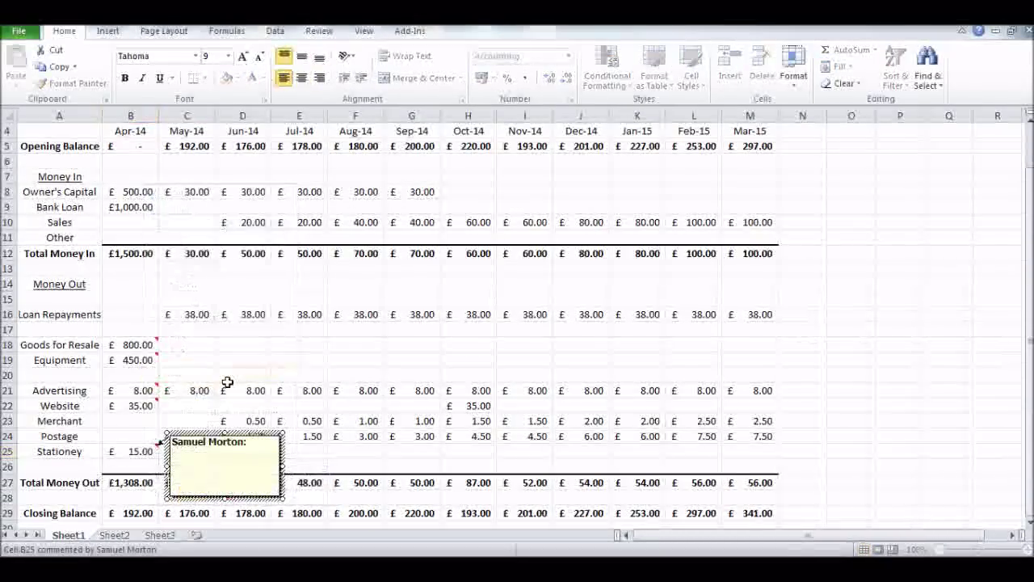
pyautogui.moveTo(247, 442); pyautogui.dragTo(170, 441)
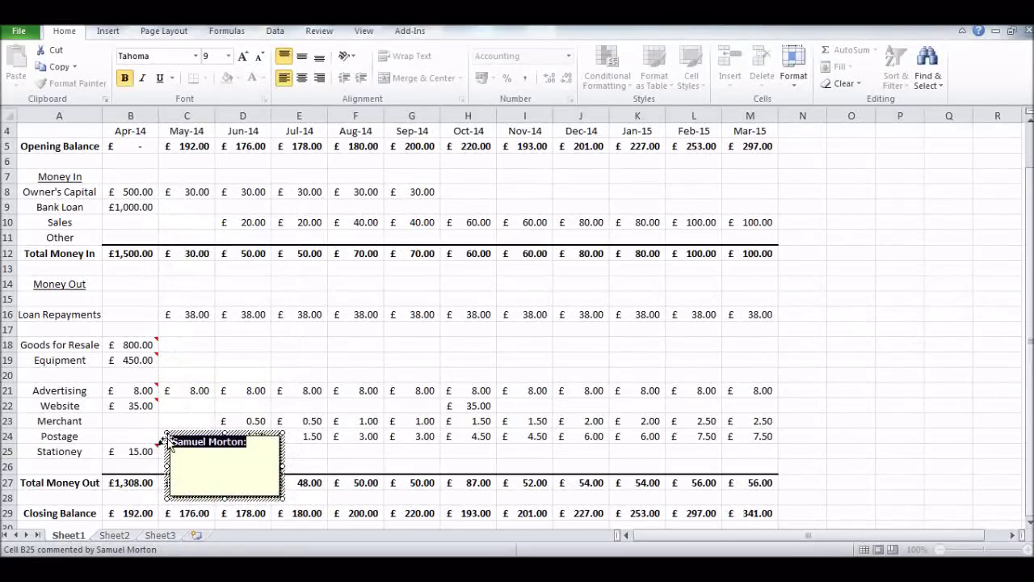
pyautogui.press('BackSpace')
pyautogui.write('Pens, printer paper,')
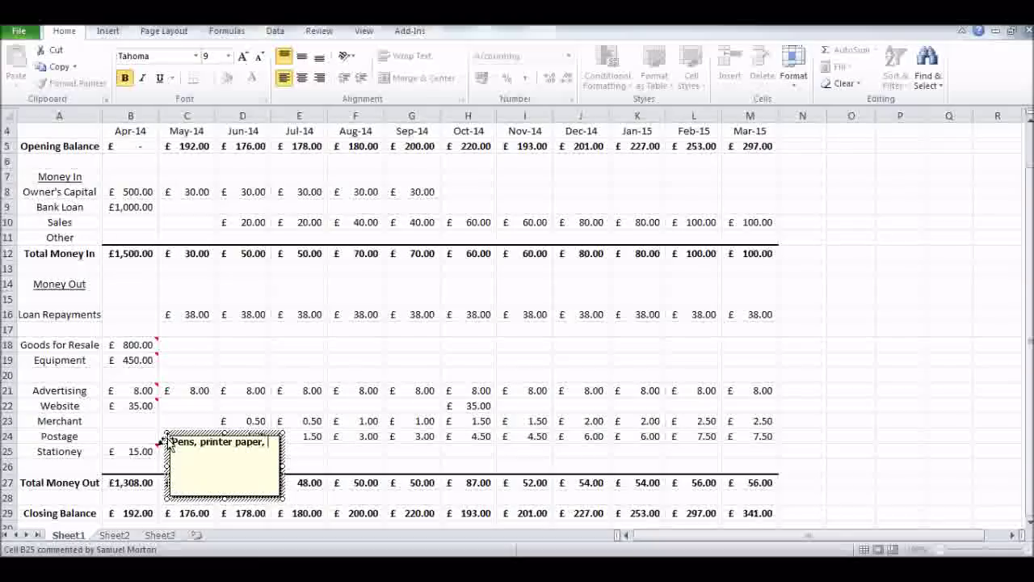
pyautogui.write(' calculator')
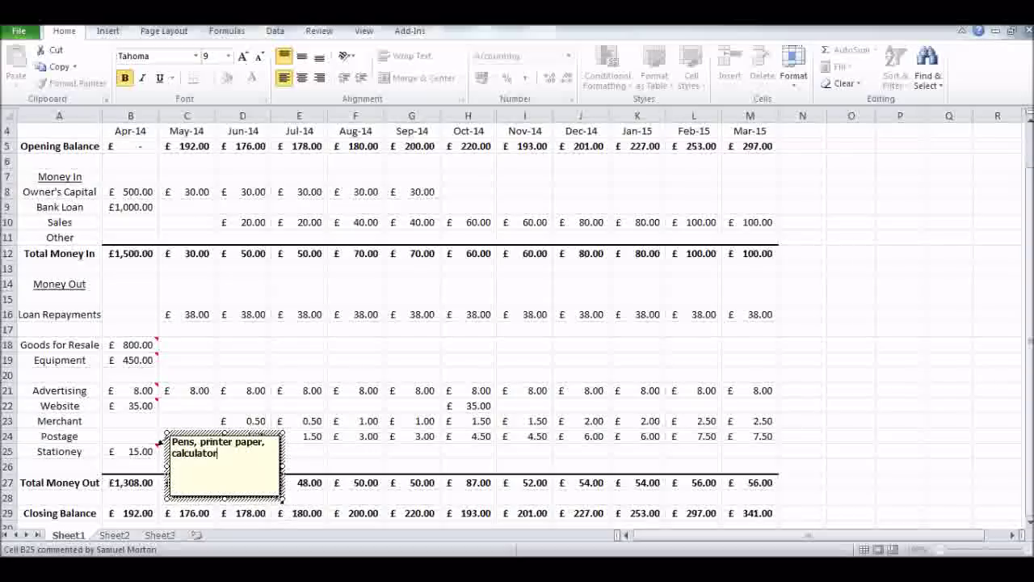
pyautogui.moveTo(281, 497); pyautogui.dragTo(266, 470)
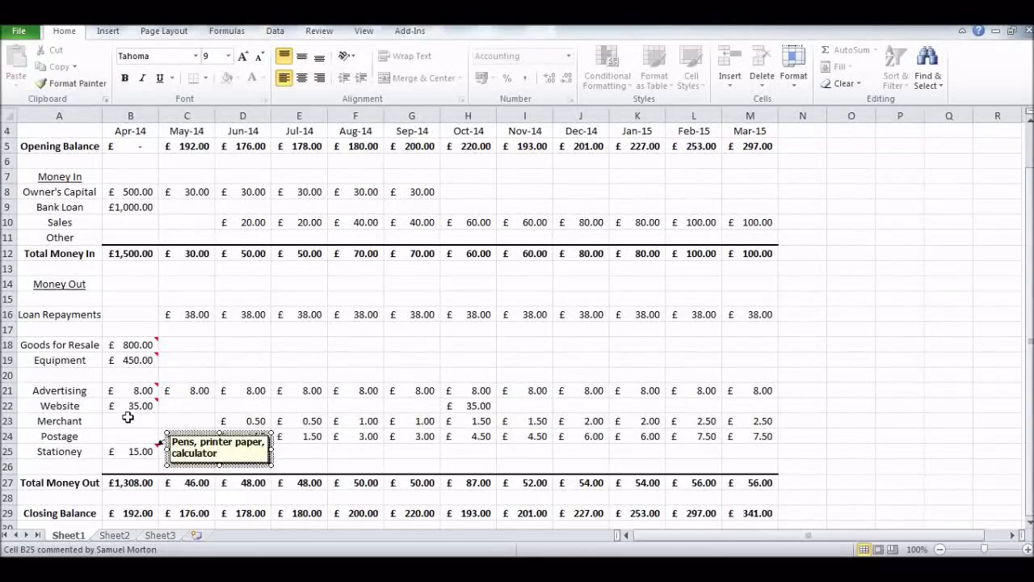
pyautogui.press('Escape')
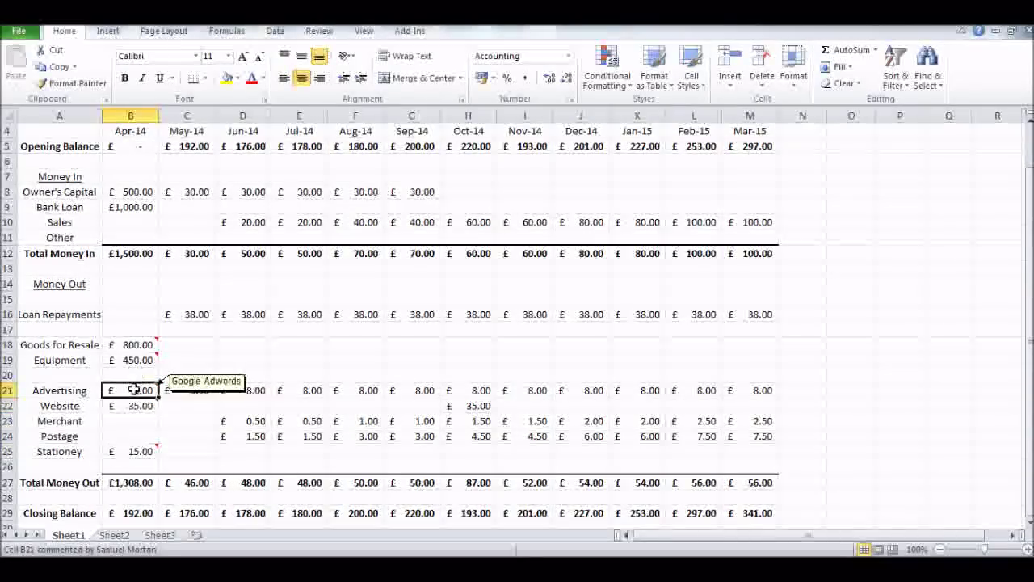
pyautogui.click(133, 359)
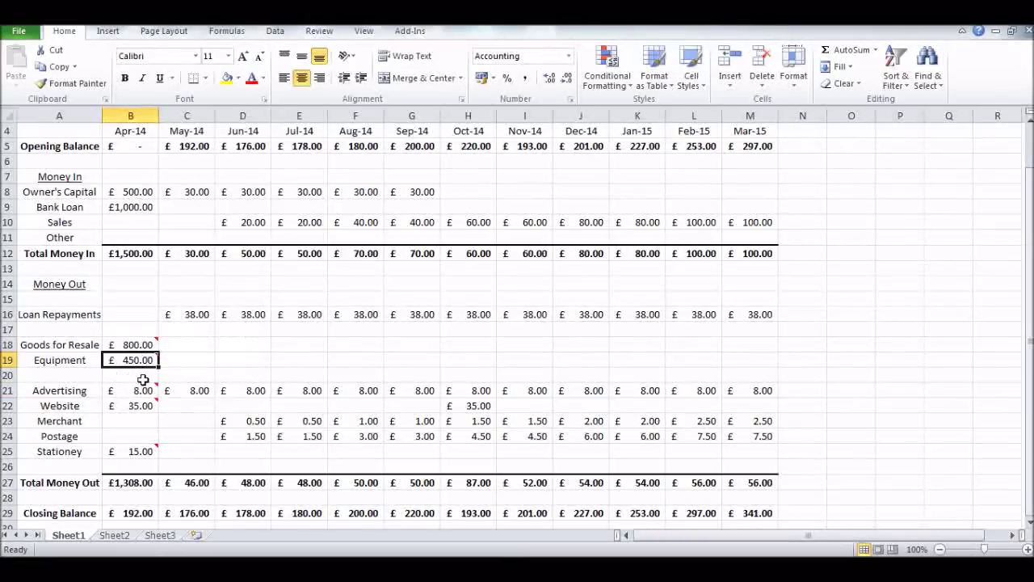
pyautogui.click(141, 404)
pyautogui.click(144, 446)
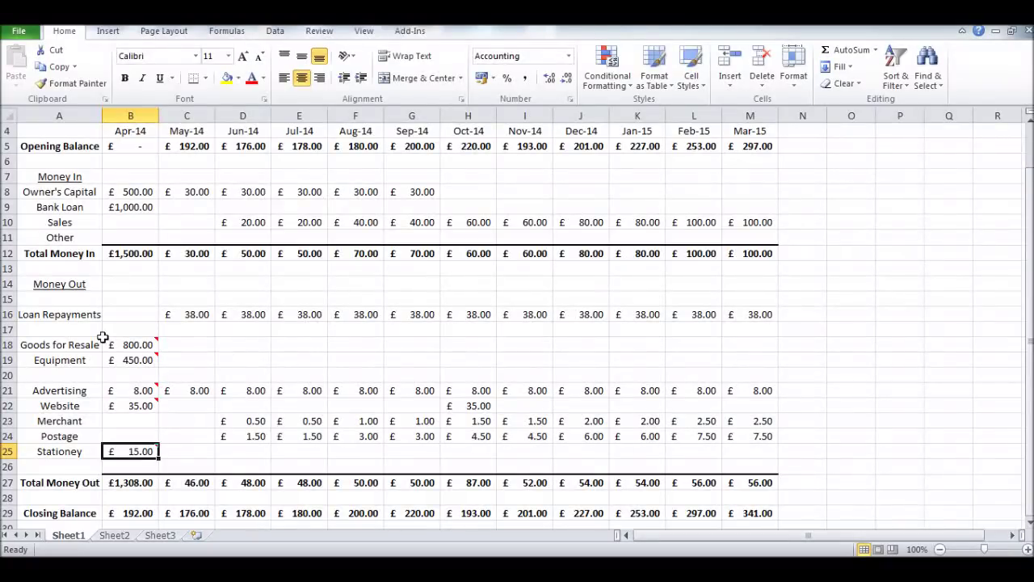
# Label the empty row 20 between Equipment and Advertising as "Loan interest" in column A.
pyautogui.click(81, 376)
pyautogui.write('Intere')
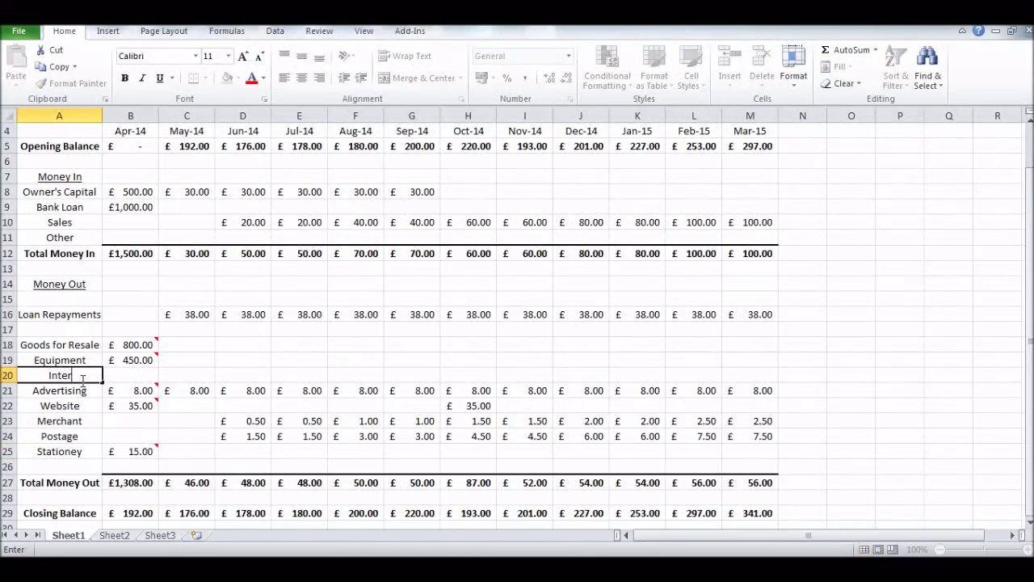
pyautogui.press('BackSpace')
pyautogui.press('BackSpace')
pyautogui.press('BackSpace')
pyautogui.press('BackSpace')
pyautogui.press('BackSpace')
pyautogui.press('BackSpace')
pyautogui.write('Loan interest')
pyautogui.press('Tab')
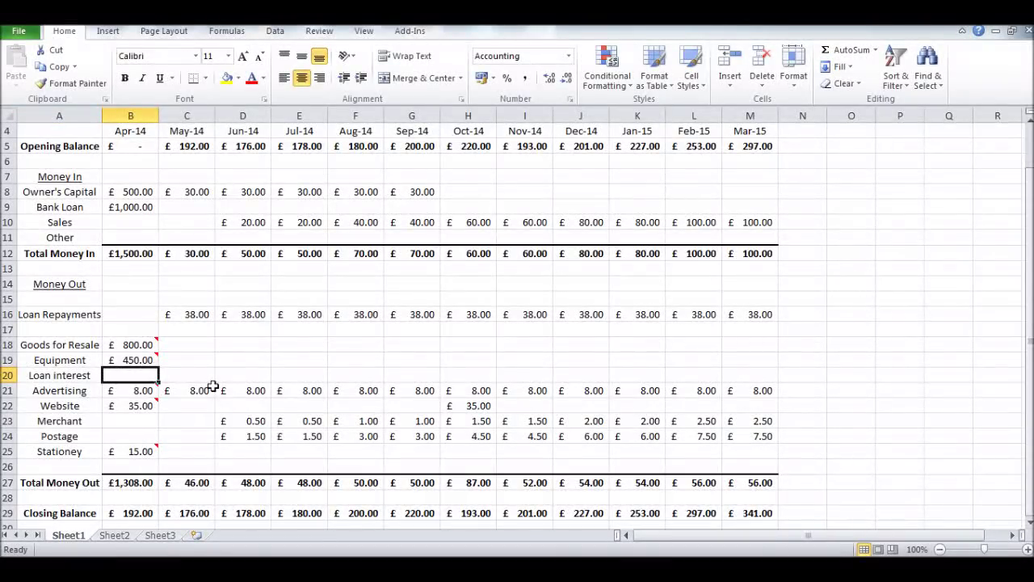
# Enter Loan interest of 7, 6.9 and 6.8 for April to June 2014 and continue the decreasing series across to March 2015.
pyautogui.write('7')
pyautogui.press('Tab')
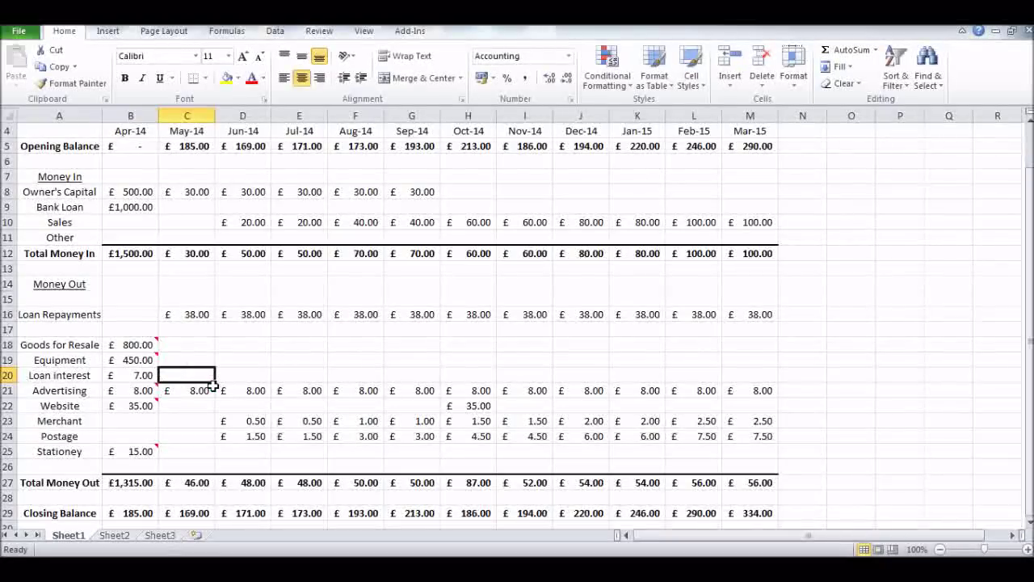
pyautogui.write('6.9')
pyautogui.press('Tab')
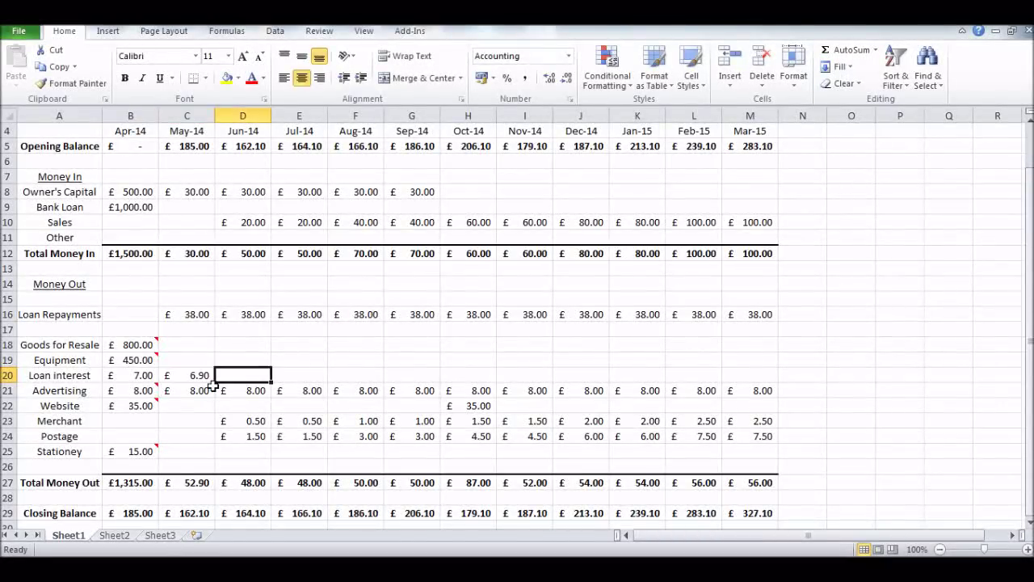
pyautogui.write('6.8')
pyautogui.press('Tab')
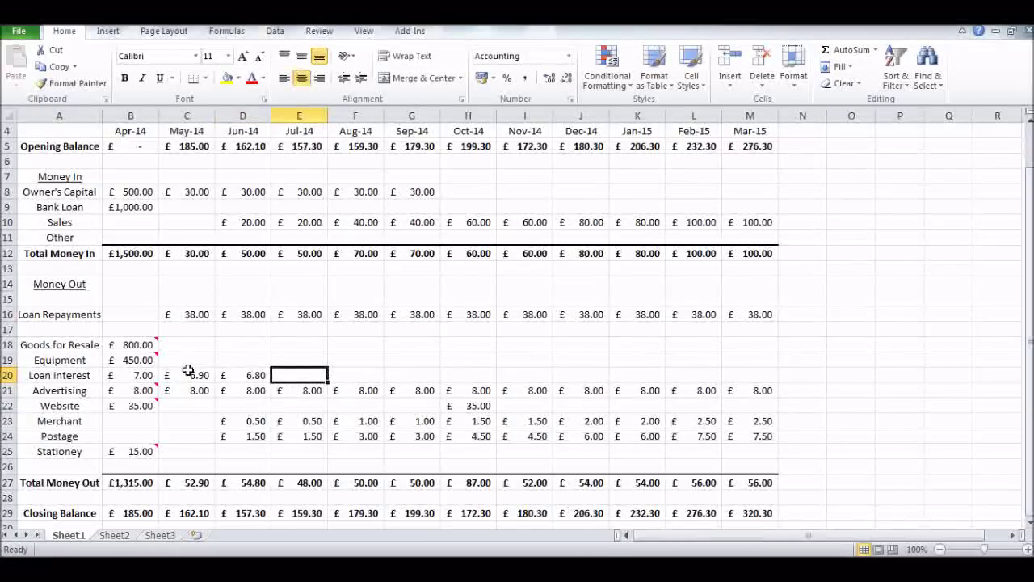
pyautogui.moveTo(189, 375); pyautogui.dragTo(757, 375)
pyautogui.click(802, 420)
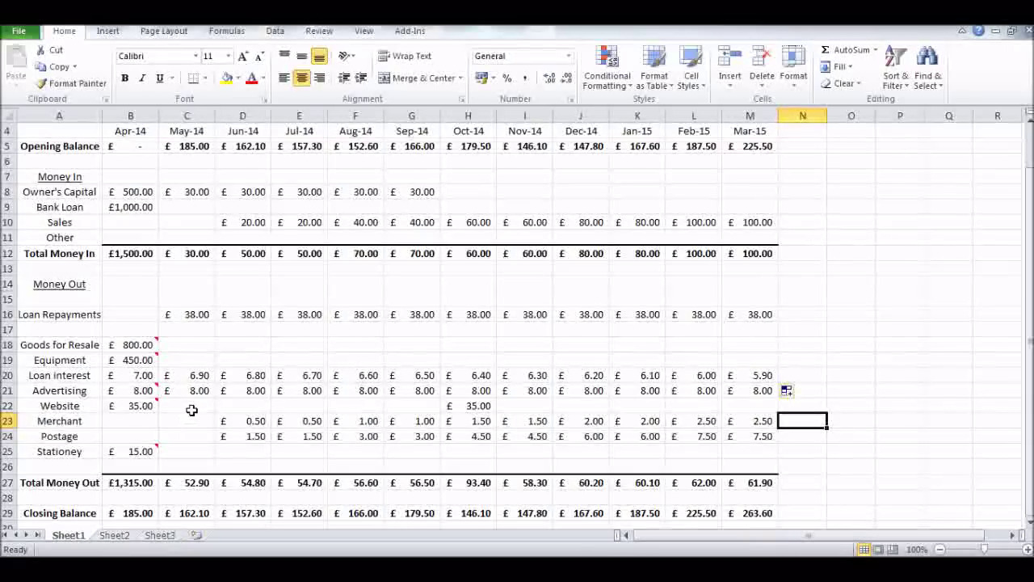
# Review the forecast's monthly opening and closing balances along with the money-in and money-out rows.
pyautogui.scroll(1, 200, 393)
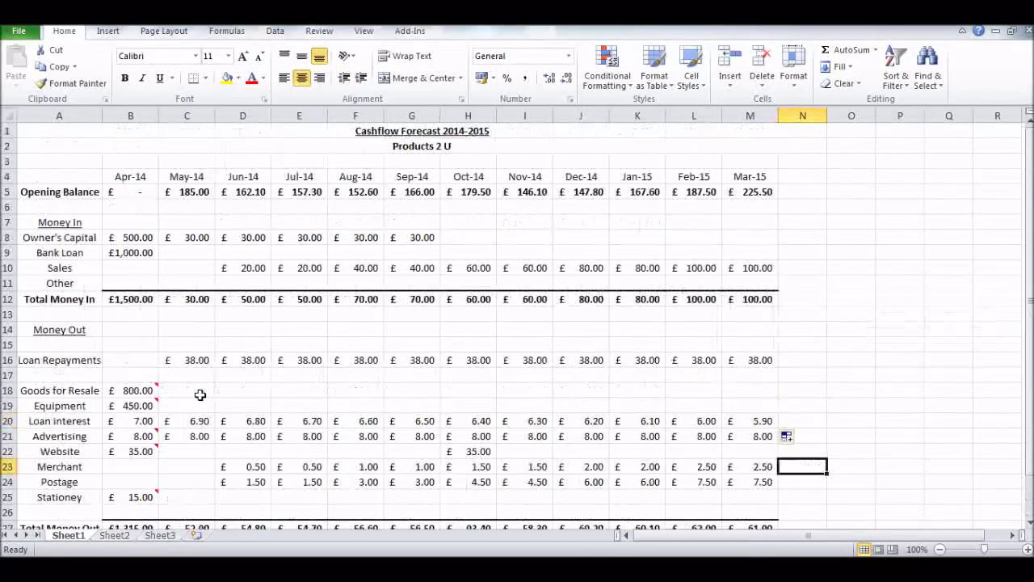
pyautogui.scroll(-4, 193, 393)
pyautogui.scroll(4, 193, 355)
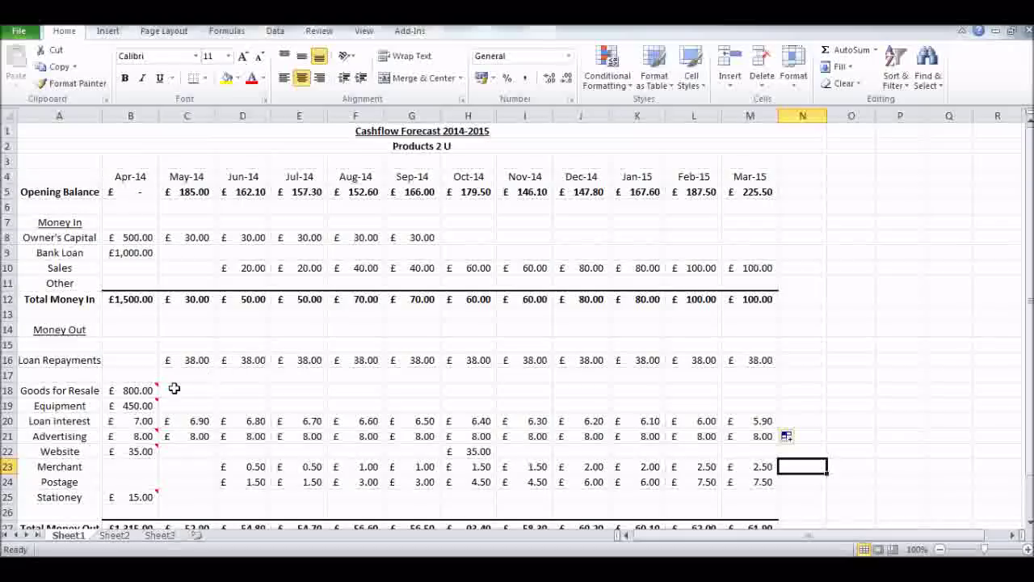
pyautogui.scroll(-2, 198, 388)
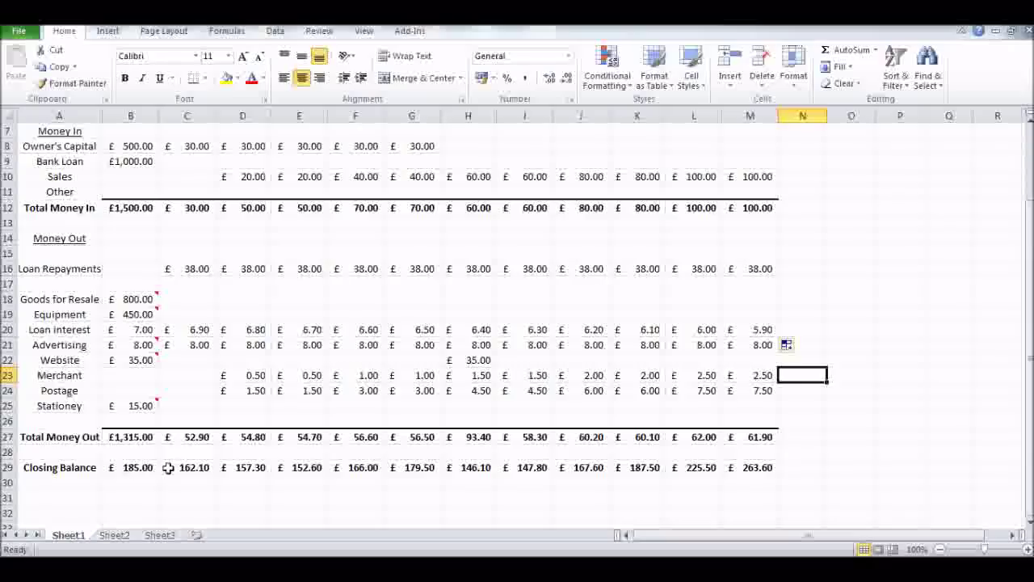
pyautogui.scroll(2, 743, 218)
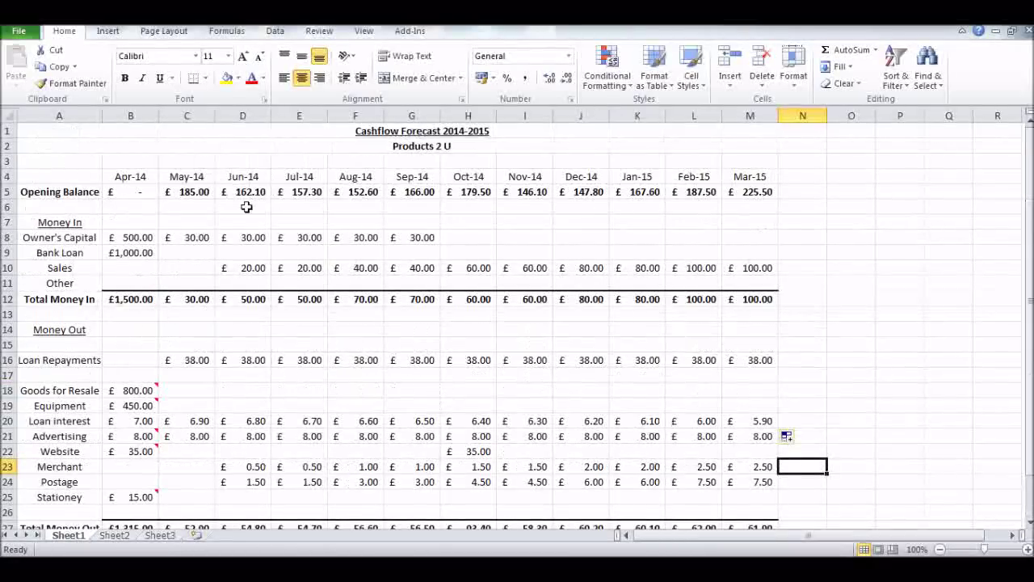
pyautogui.scroll(-1, 317, 377)
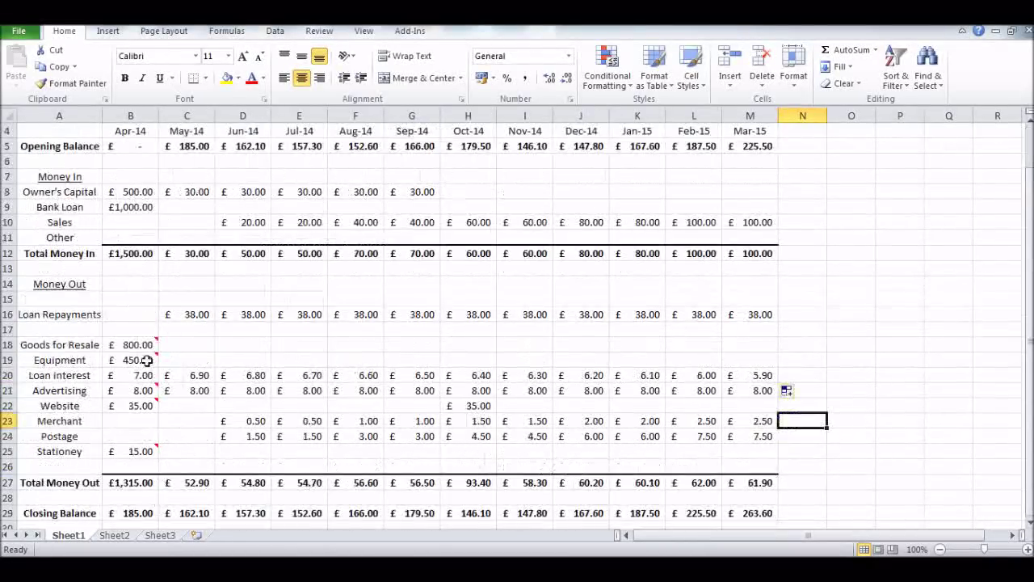
# Enter 200 as the June 2014 Equipment cost in D19.
pyautogui.click(190, 359)
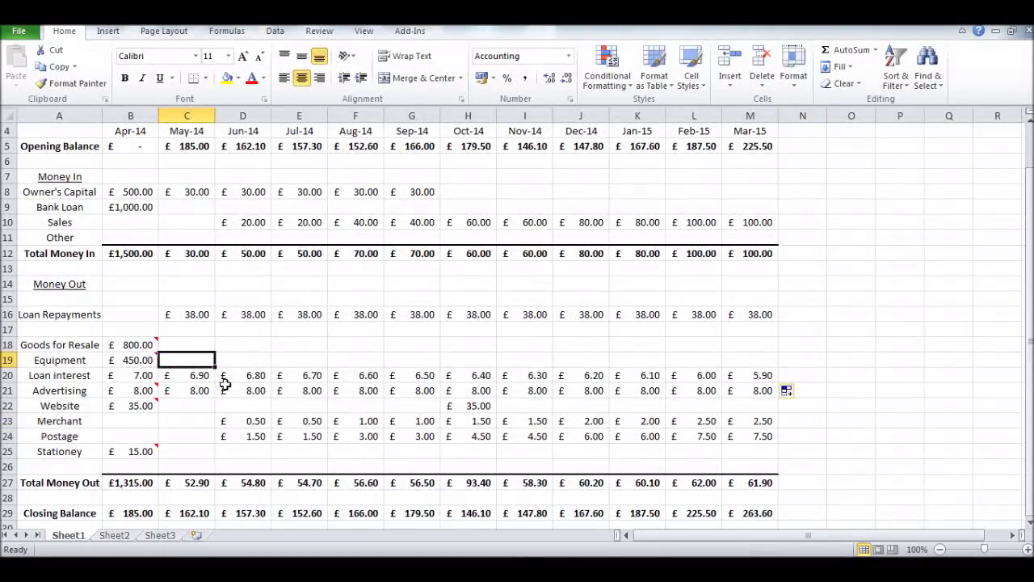
pyautogui.click(255, 367)
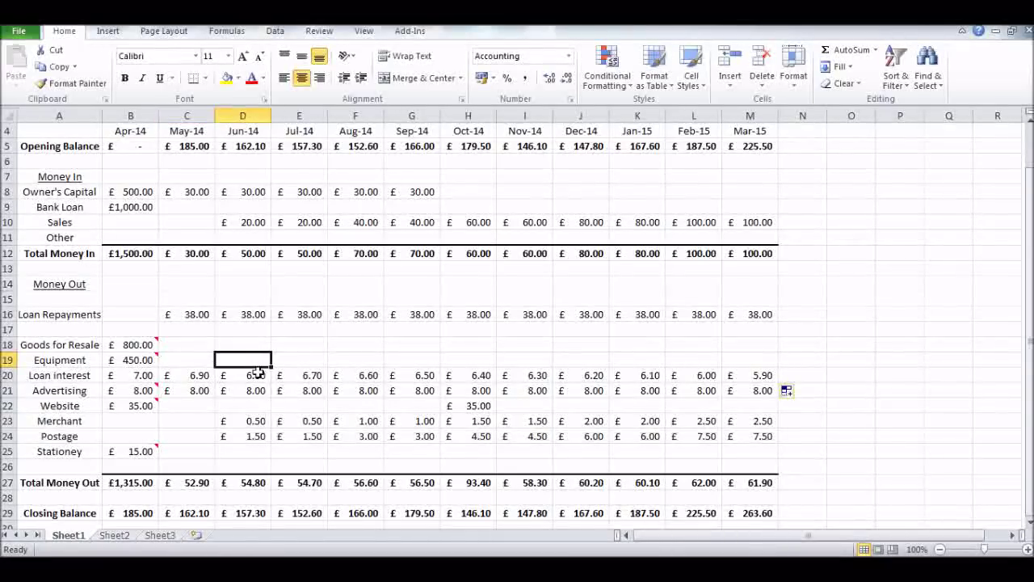
pyautogui.scroll(1, 255, 372)
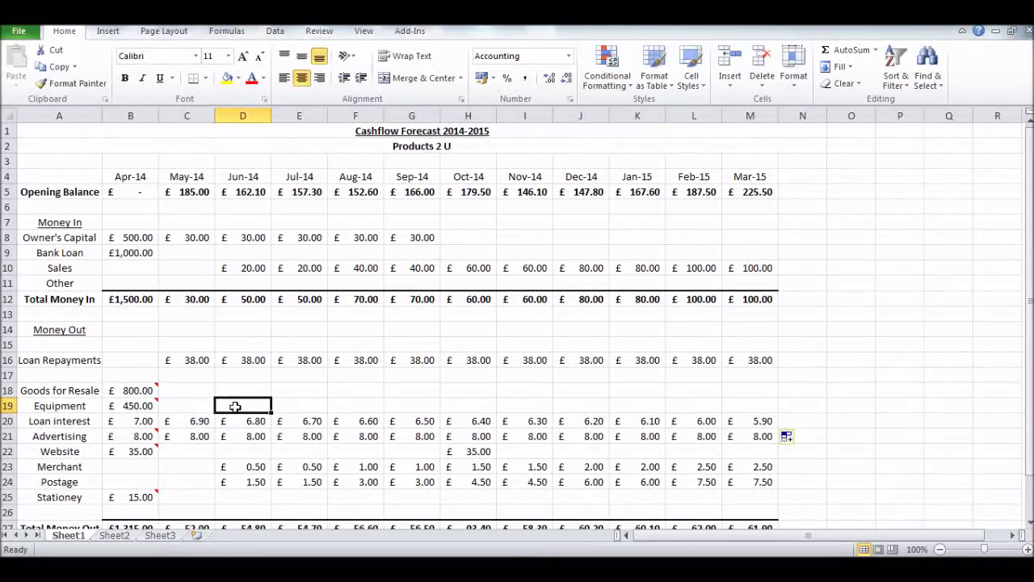
pyautogui.scroll(-1, 235, 406)
pyautogui.scroll(-1, 235, 406)
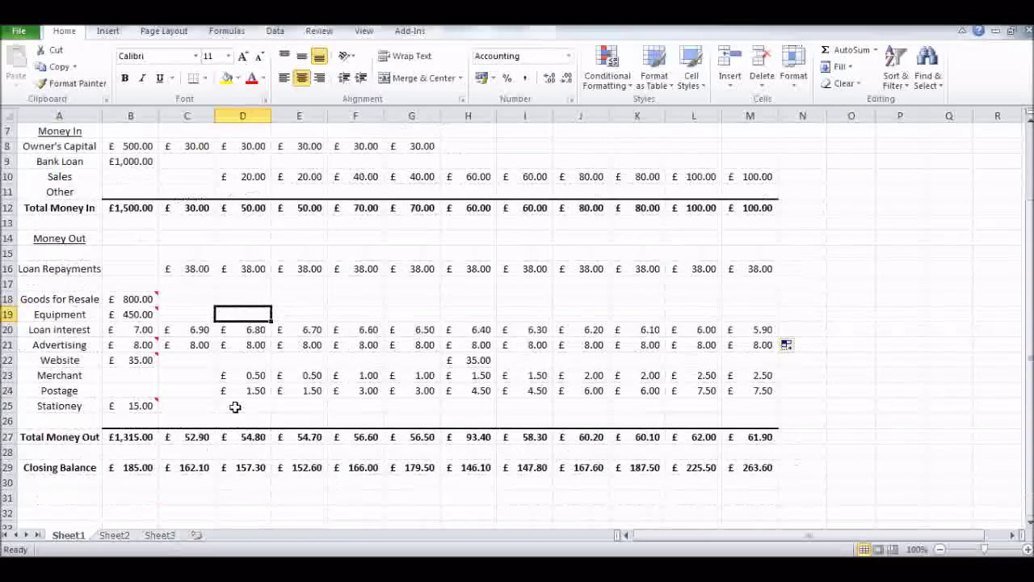
pyautogui.write('30')
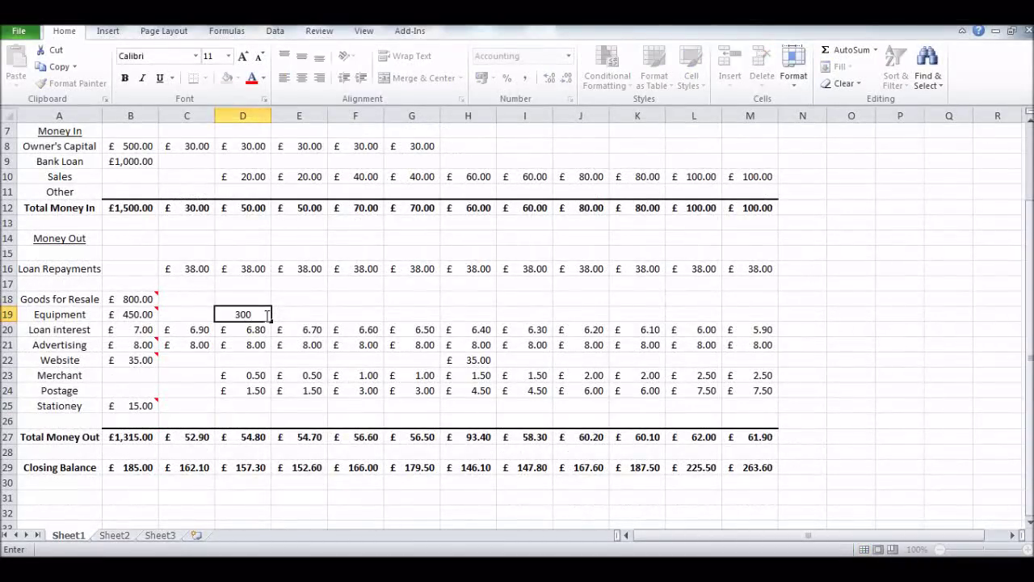
pyautogui.write('0')
pyautogui.press('Return')
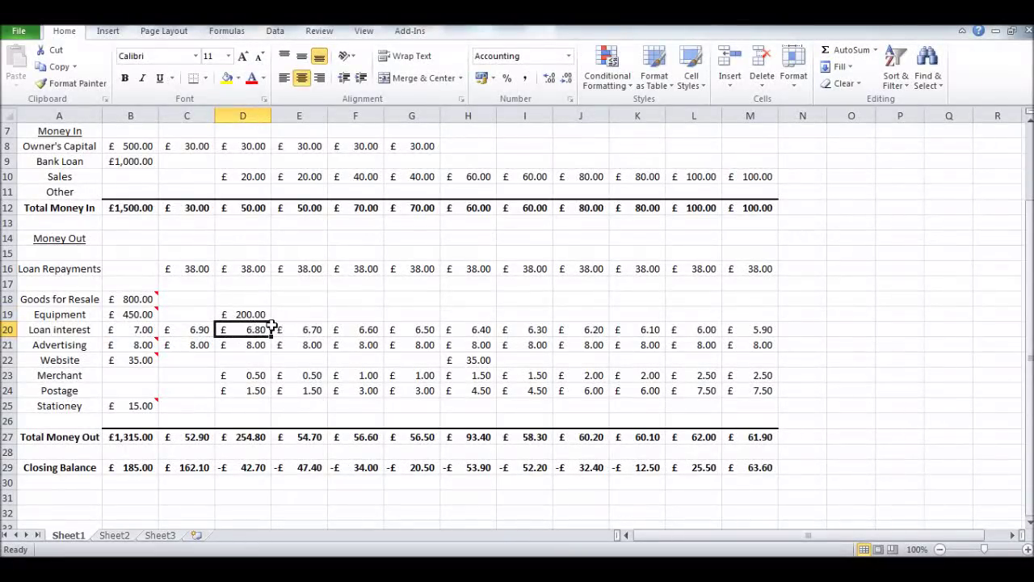
# Clear the June 2014 Equipment cost from D19.
pyautogui.scroll(3, 273, 326)
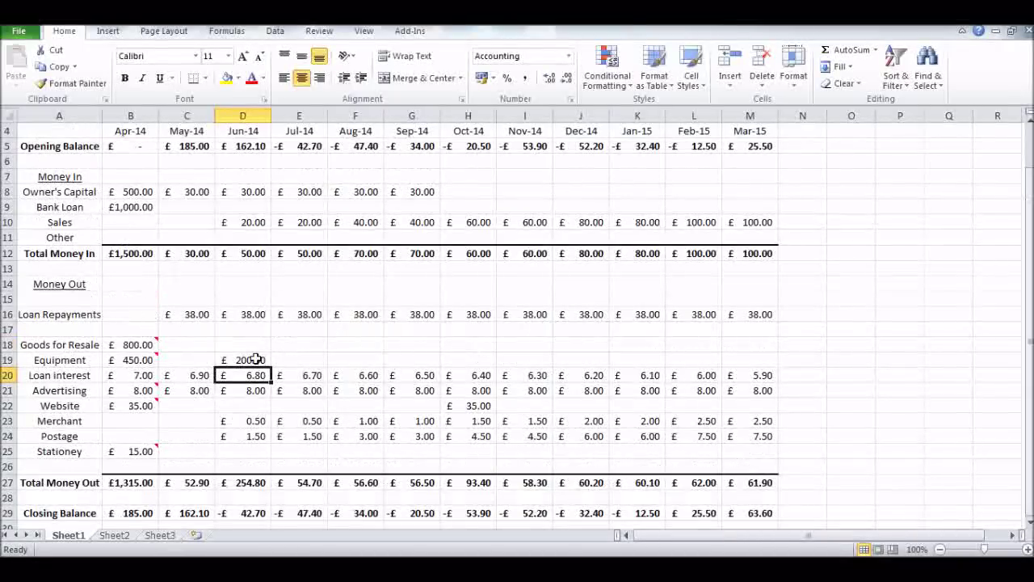
pyautogui.click(256, 359)
pyautogui.scroll(1, 282, 380)
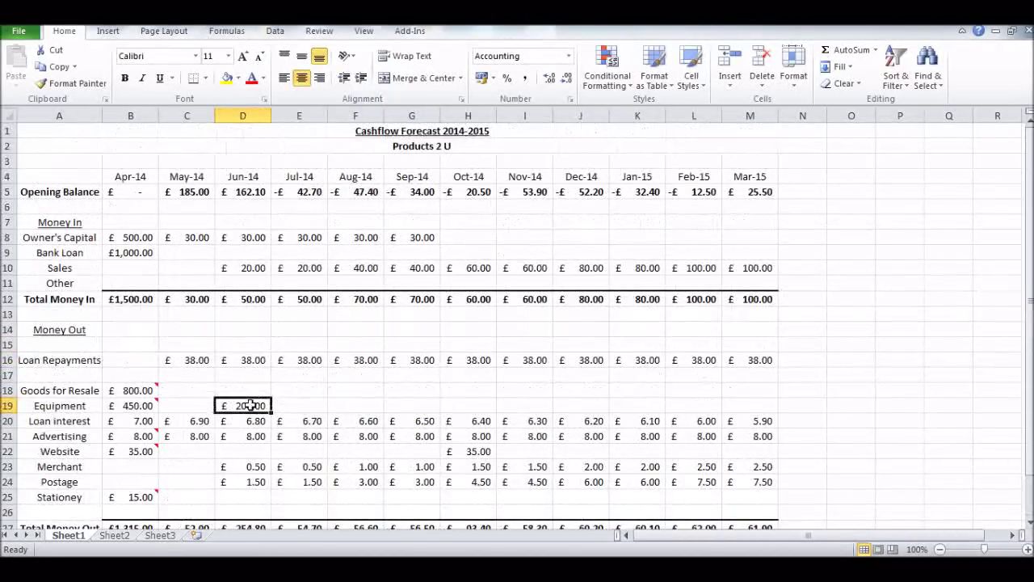
pyautogui.press('Delete')
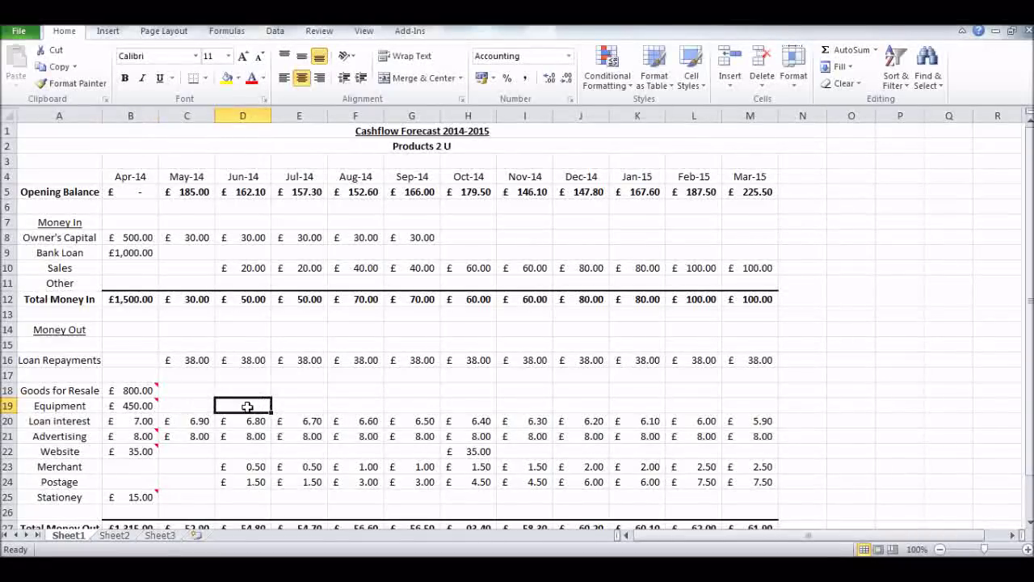
# Re-enter 200 as the June Equipment cost in D19 and add a comment reading "Scanner" in place of the author name.
pyautogui.write('200')
pyautogui.click(291, 436)
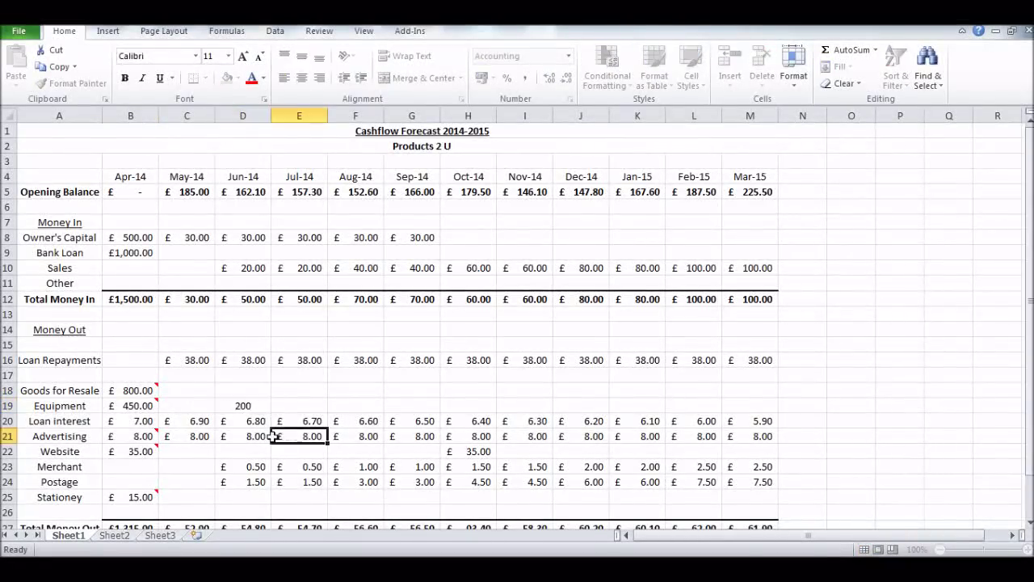
pyautogui.click(251, 406)
pyautogui.rightClick(260, 406)
pyautogui.click(323, 326)
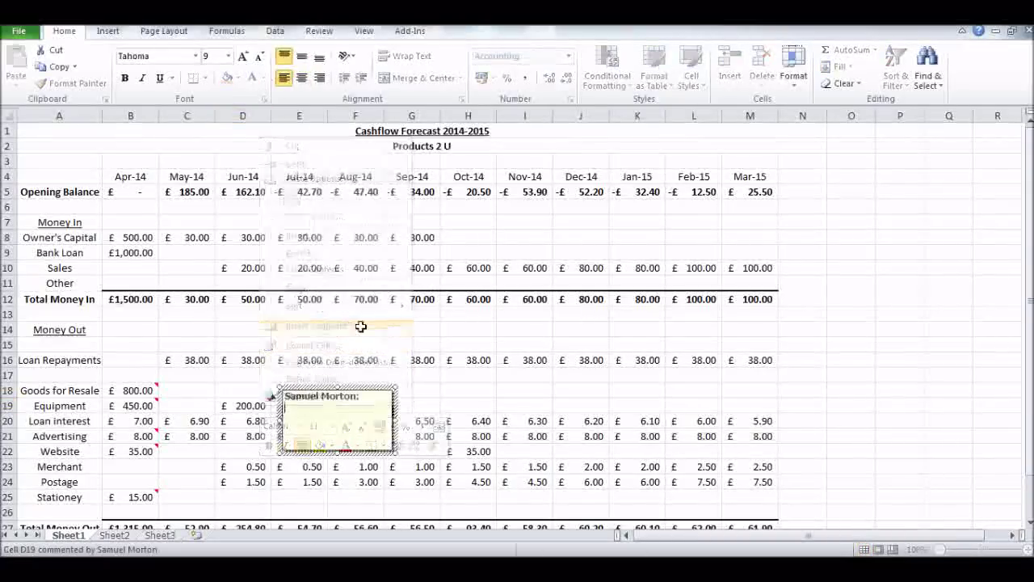
pyautogui.moveTo(365, 400); pyautogui.dragTo(255, 401)
pyautogui.write('S')
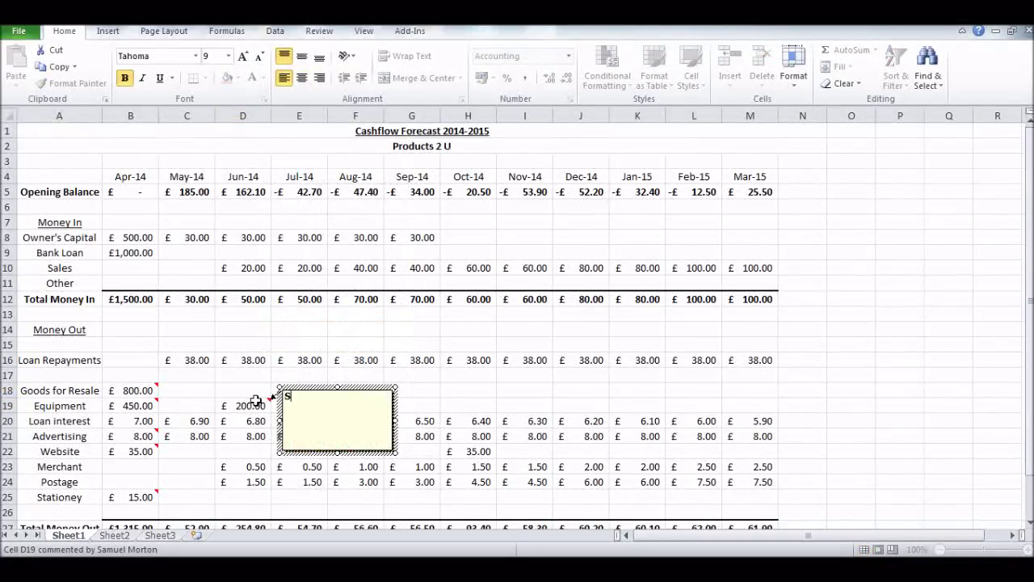
pyautogui.write('canner')
pyautogui.press('BackSpace')
pyautogui.press('BackSpace')
pyautogui.press('BackSpace')
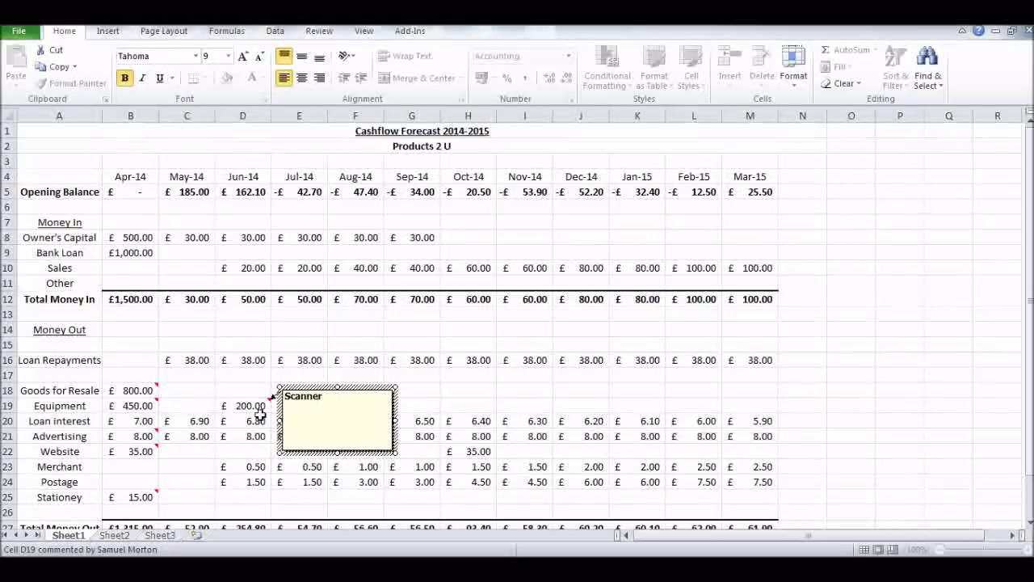
# Shrink the June Equipment comment box to fit its text and return to the sheet's cells.
pyautogui.click(397, 453)
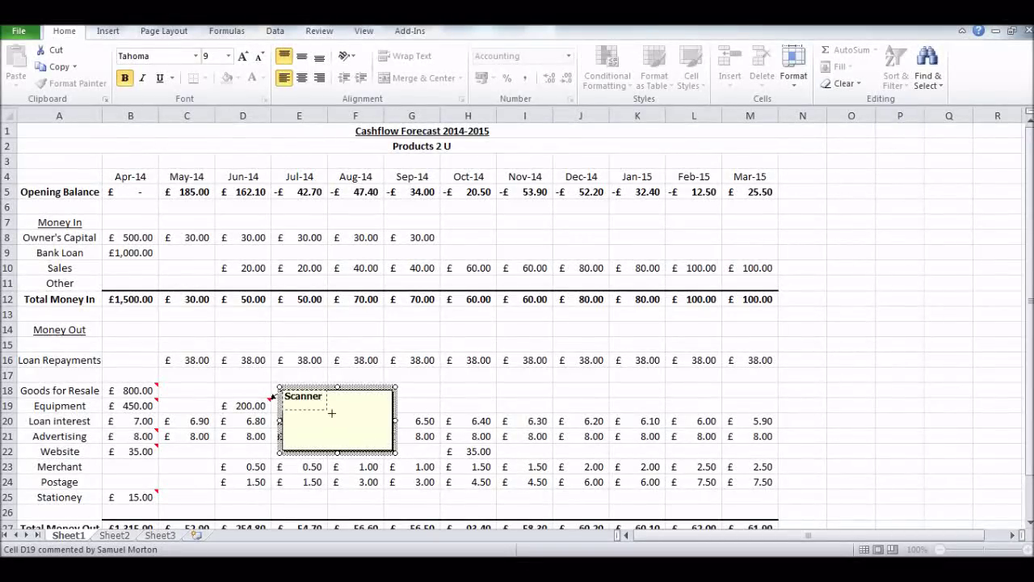
pyautogui.moveTo(331, 413); pyautogui.dragTo(328, 412)
pyautogui.click(268, 420)
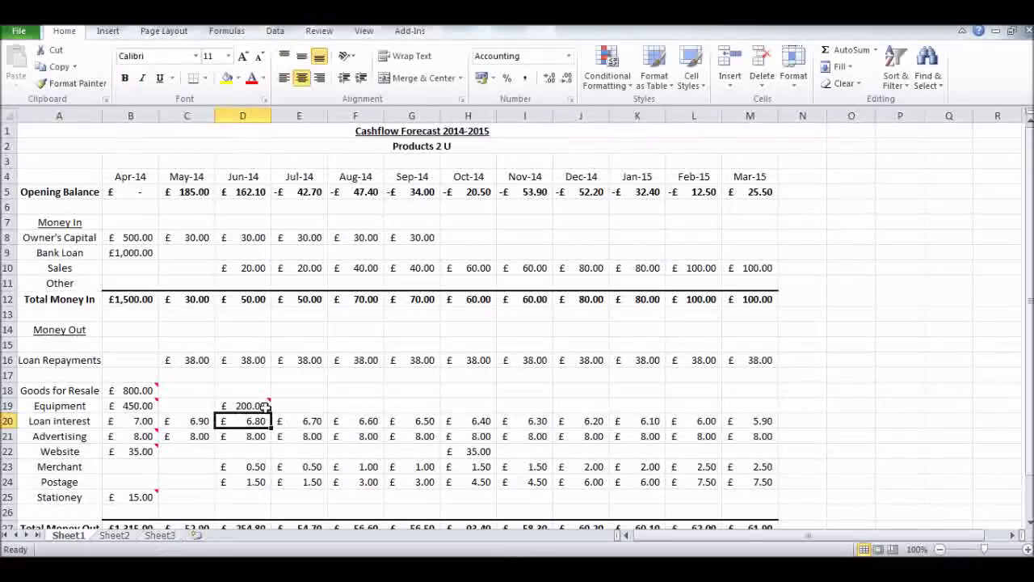
pyautogui.click(251, 438)
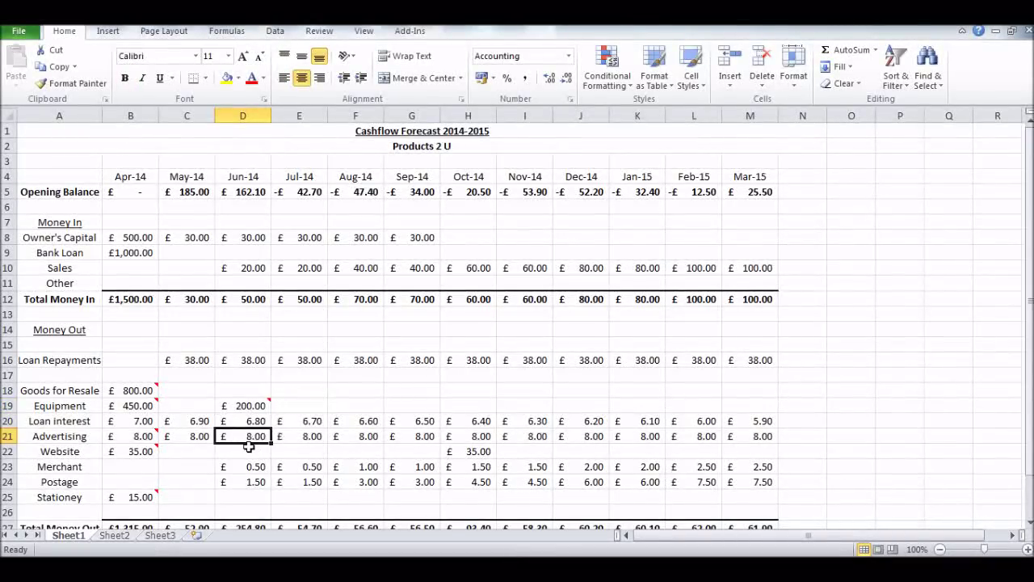
# Examine the closing balances from June 2014 to January 2015, plus the April Bank Loan and Owner's Capital figures.
pyautogui.scroll(-3, 248, 446)
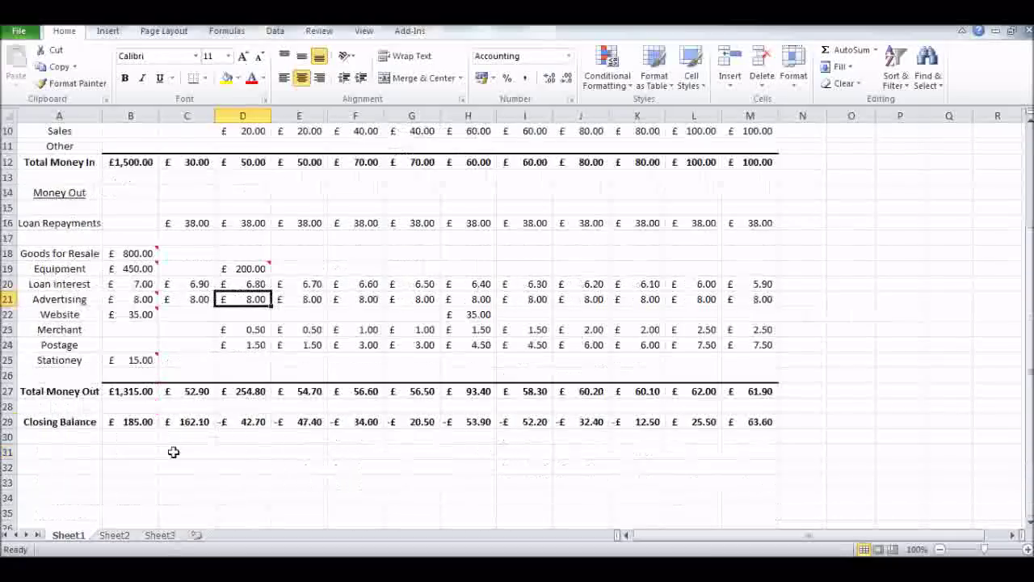
pyautogui.click(257, 420)
pyautogui.click(282, 420)
pyautogui.click(339, 420)
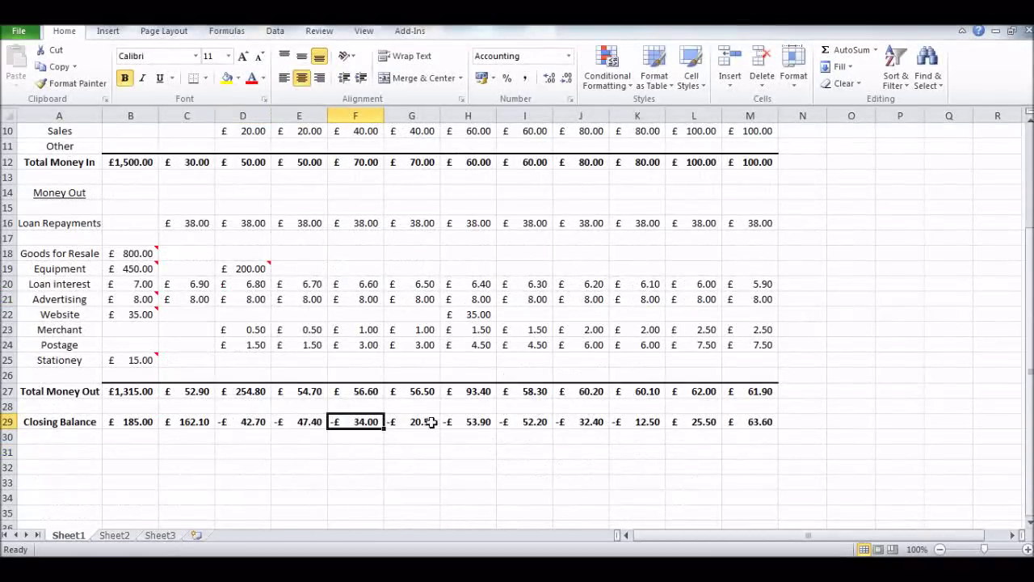
pyautogui.moveTo(646, 421); pyautogui.dragTo(268, 422)
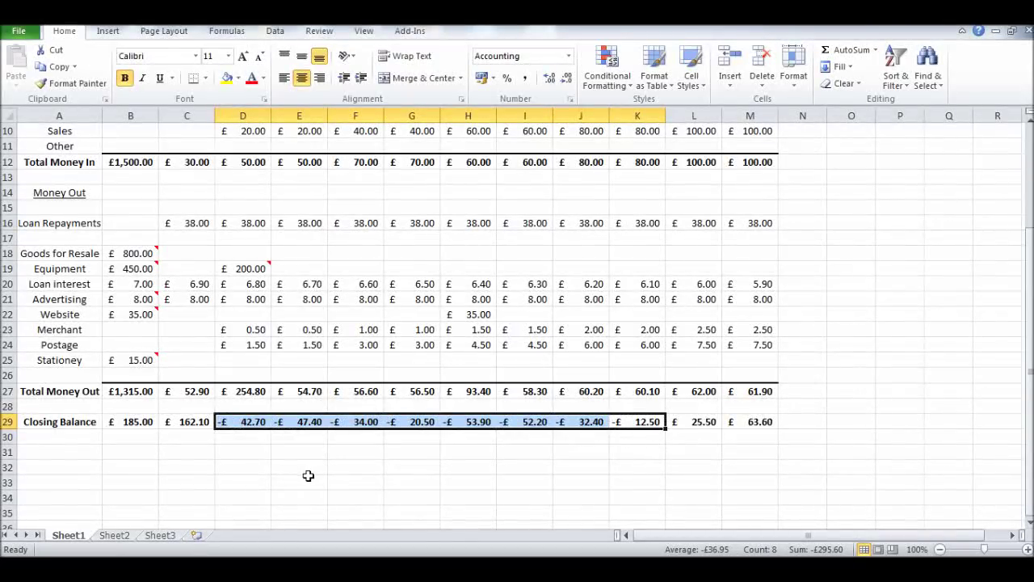
pyautogui.scroll(3, 304, 479)
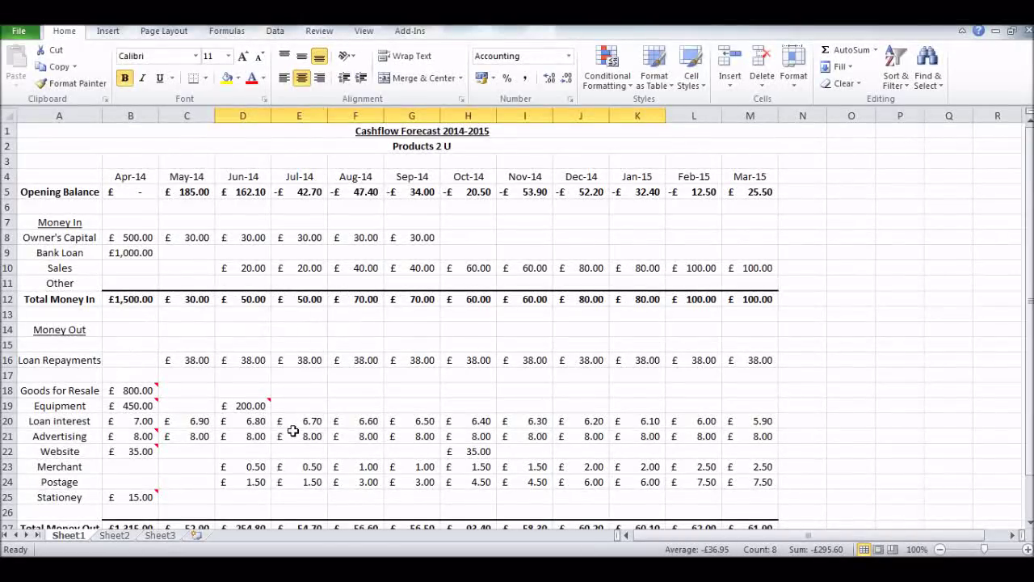
pyautogui.click(137, 253)
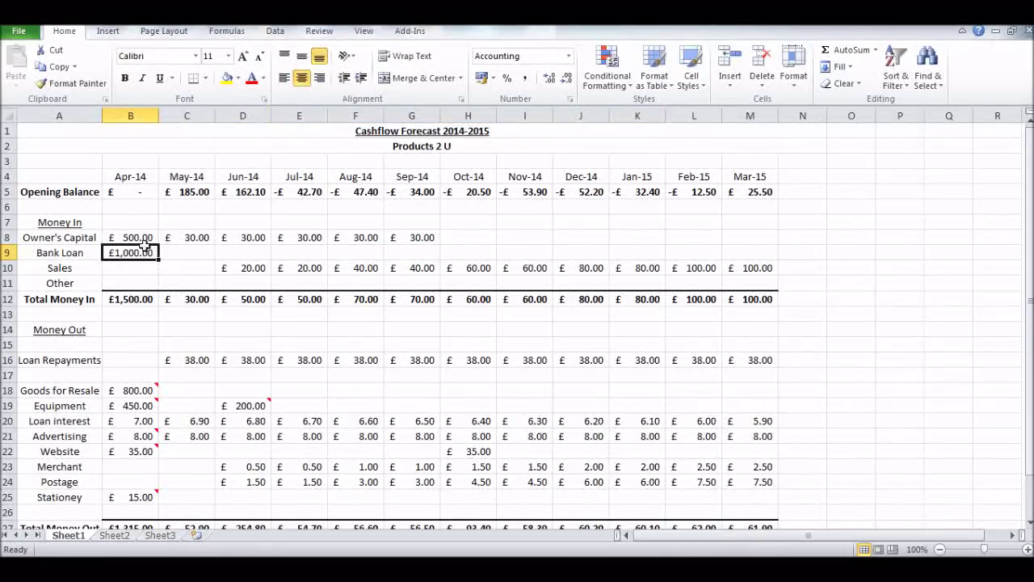
pyautogui.click(144, 236)
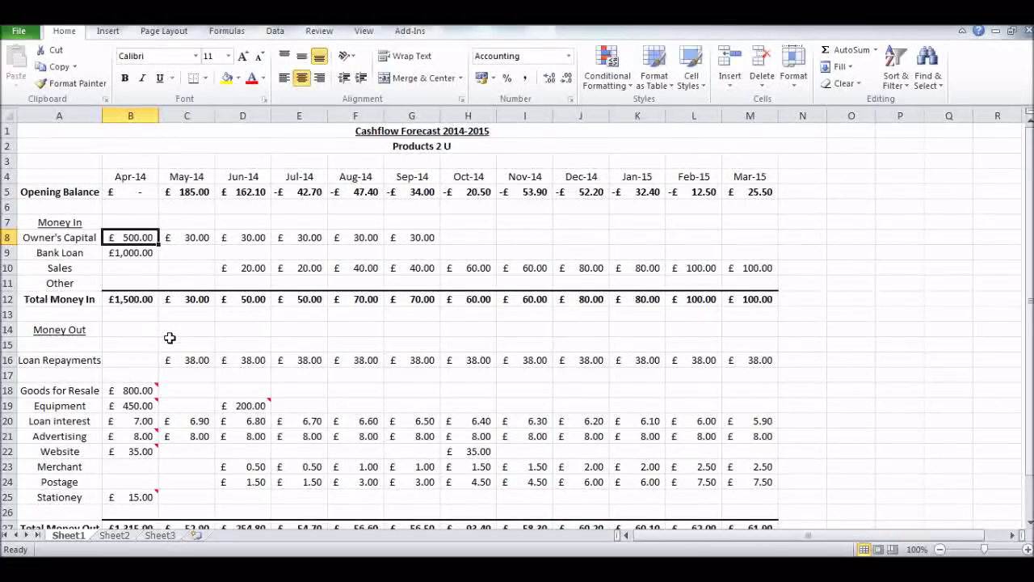
# Label the empty row 26 below the stationery row as "Overdraft Interest" in column A.
pyautogui.scroll(-1, 170, 337)
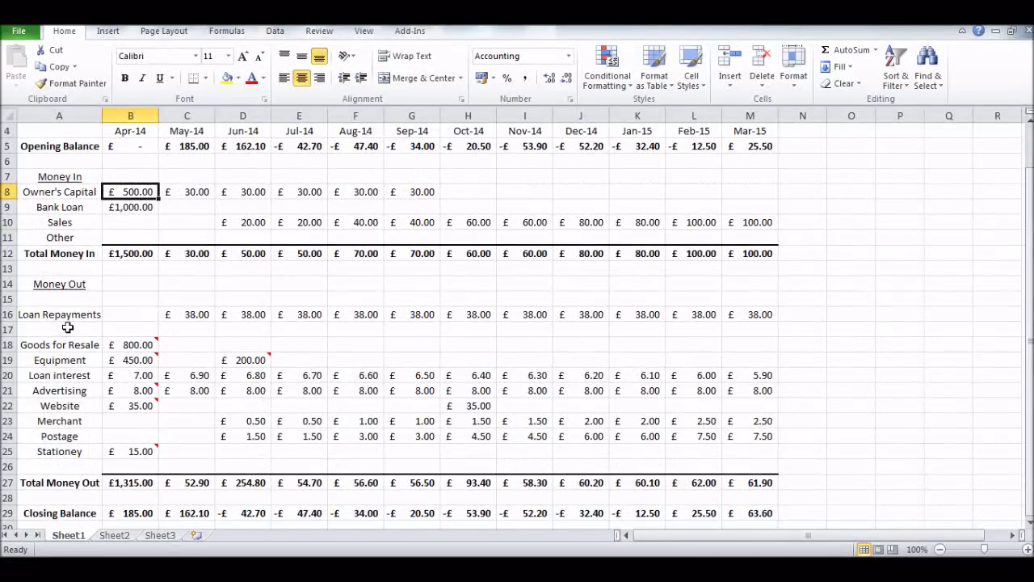
pyautogui.click(82, 464)
pyautogui.write('O')
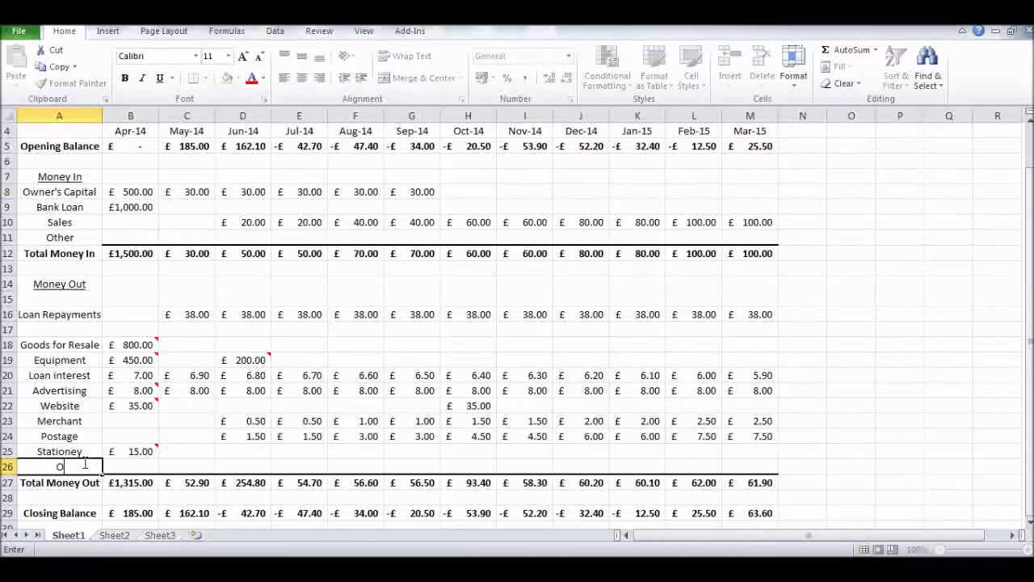
pyautogui.write('verdraft Interest')
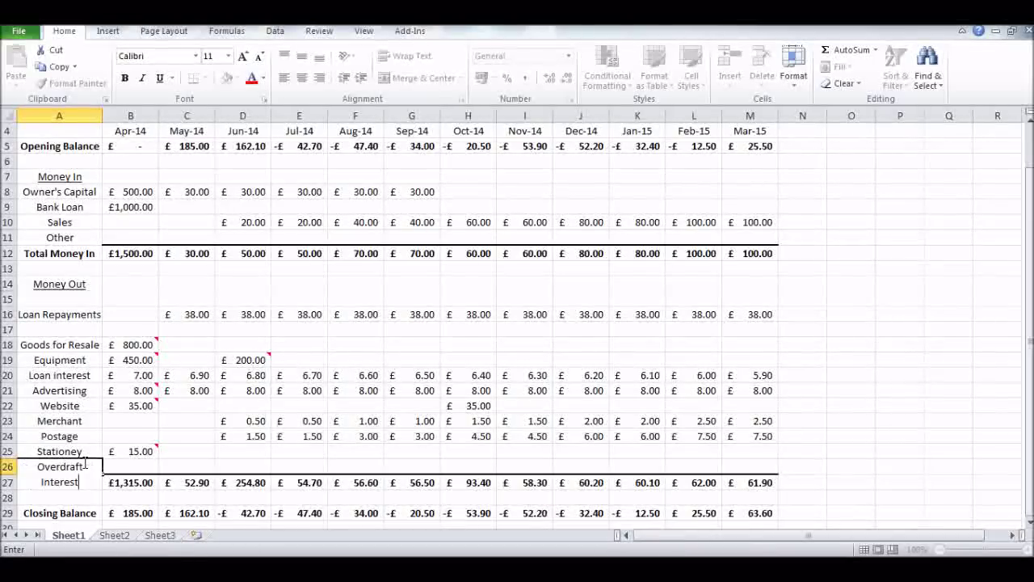
pyautogui.click(133, 461)
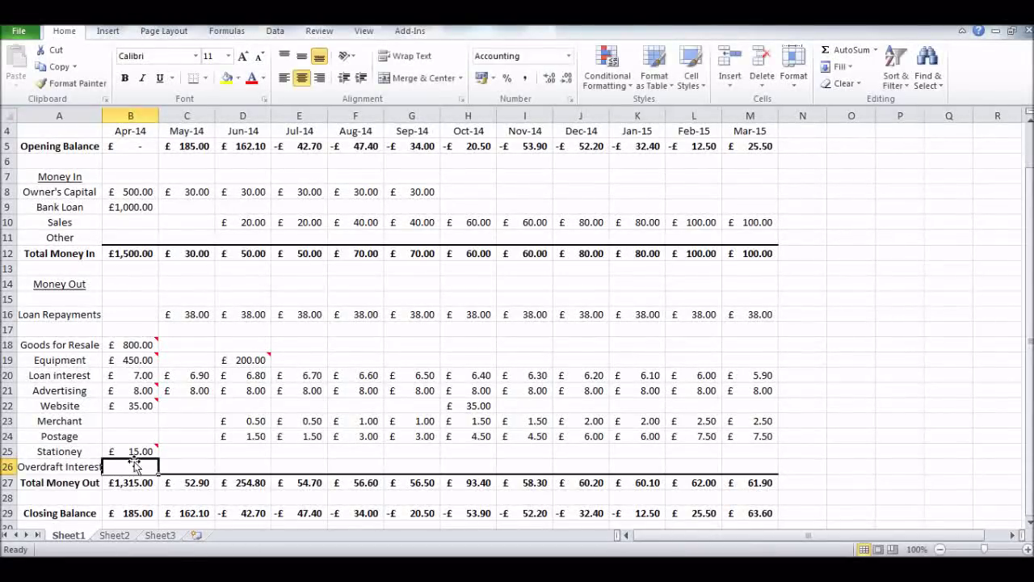
pyautogui.click(88, 464)
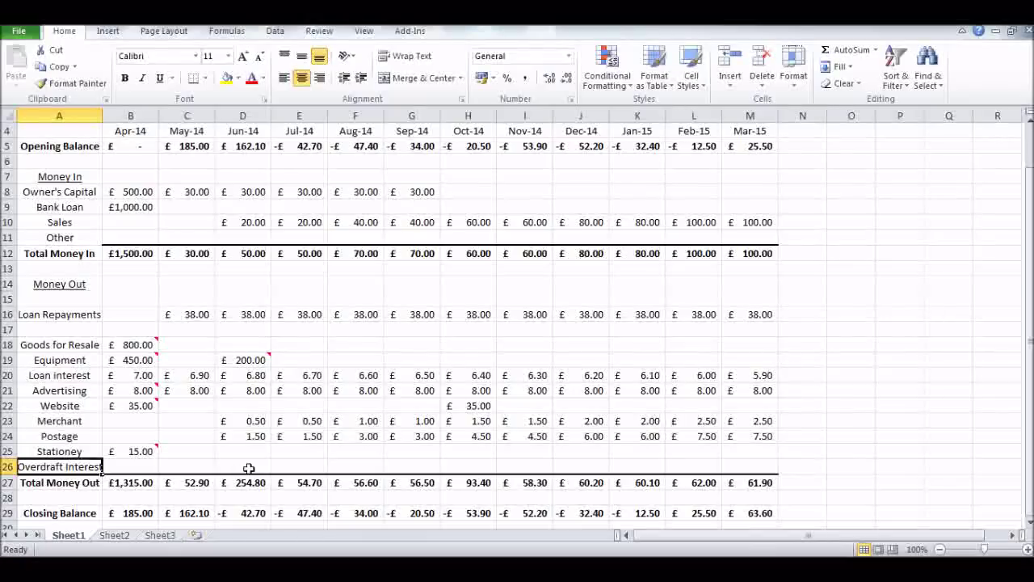
# Enter an Overdraft Interest cost of 5 in row 26 for every month from July 2014 to March 2015.
pyautogui.press('Right')
pyautogui.press('Right')
pyautogui.press('Right')
pyautogui.press('Right')
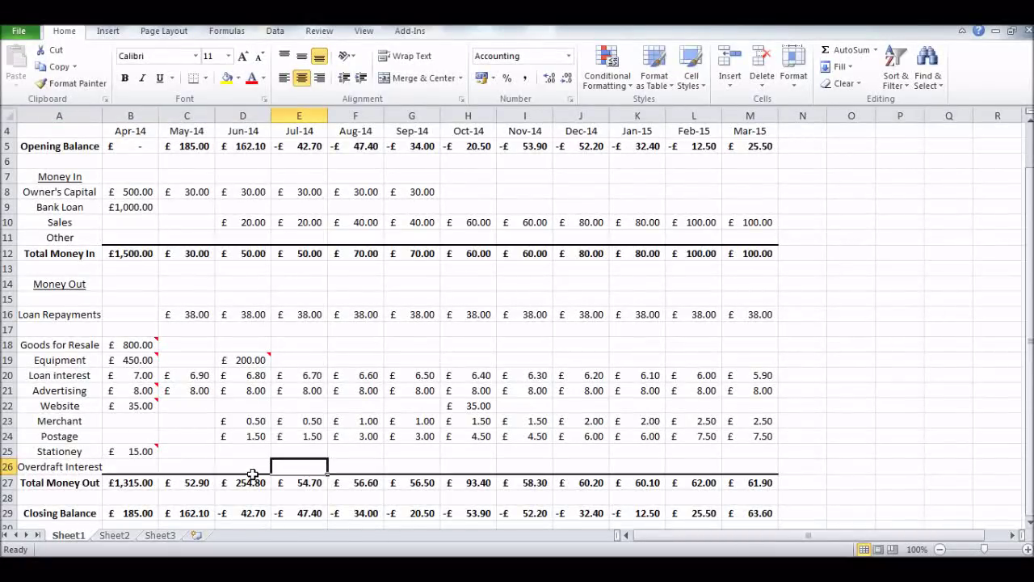
pyautogui.write('5')
pyautogui.press('Right')
pyautogui.write('5')
pyautogui.press('Right')
pyautogui.write('5')
pyautogui.press('Right')
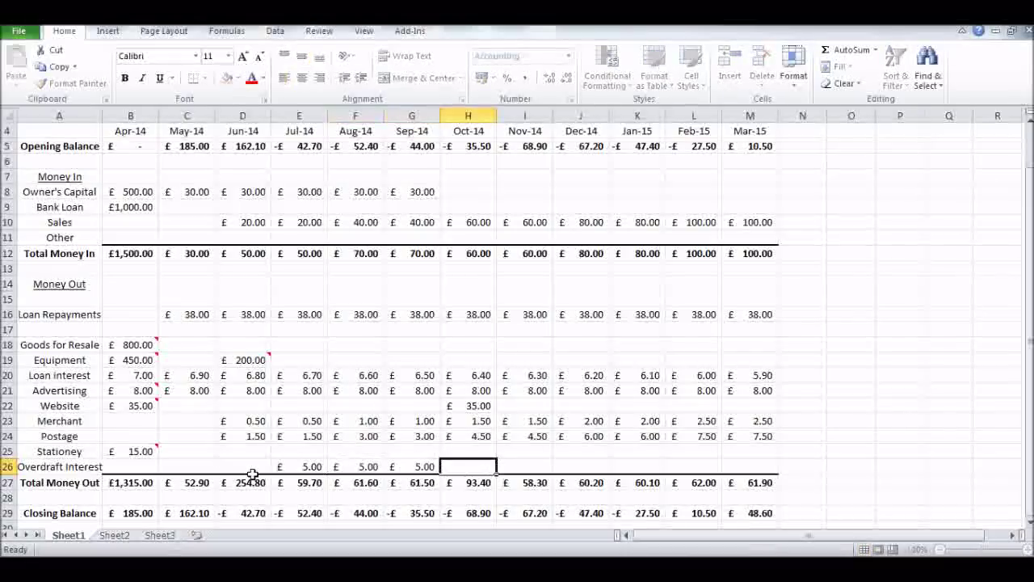
pyautogui.write('5')
pyautogui.press('Right')
pyautogui.write('55')
pyautogui.press('Right')
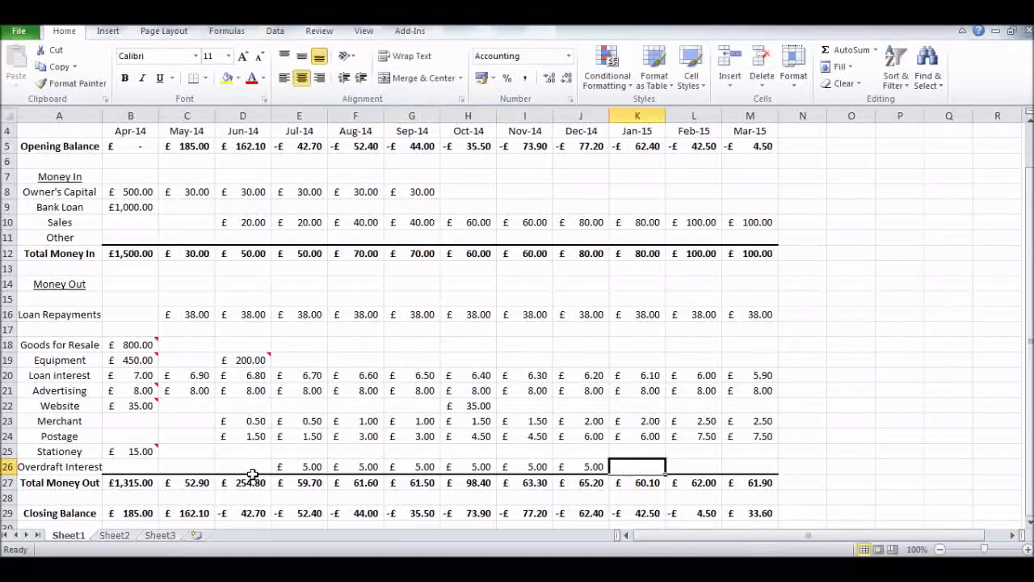
pyautogui.write('5')
pyautogui.press('Right')
pyautogui.write('5')
pyautogui.press('Right')
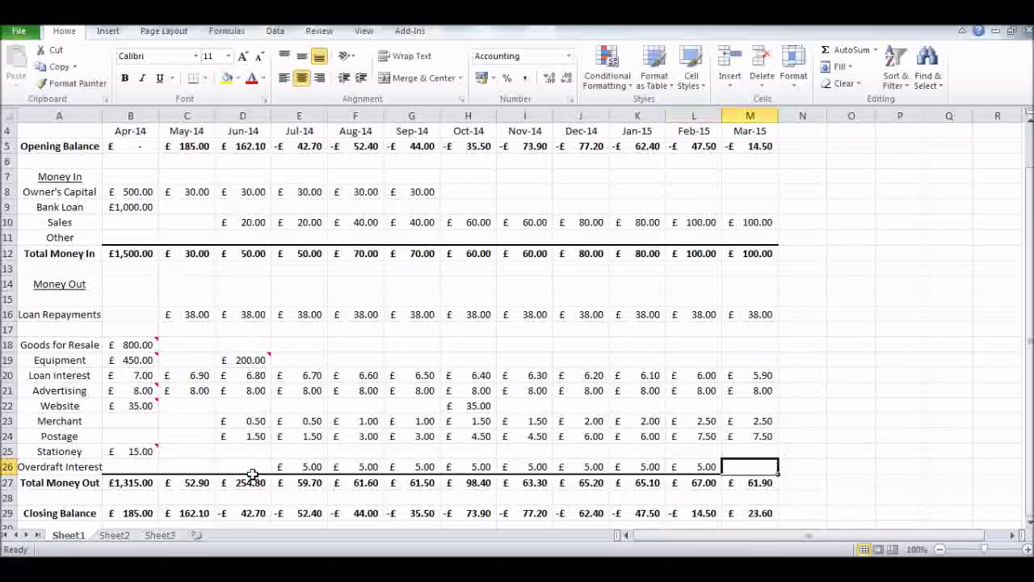
pyautogui.write('5')
pyautogui.press('Right')
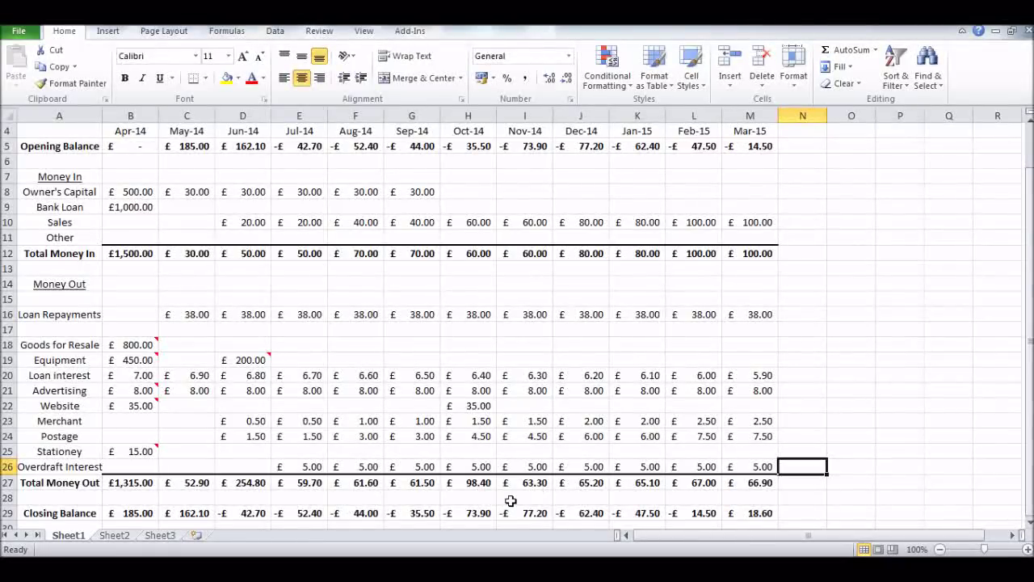
# Examine the whole forecast from the title and opening balances down to Total Money Out and the closing balances.
pyautogui.scroll(1, 511, 501)
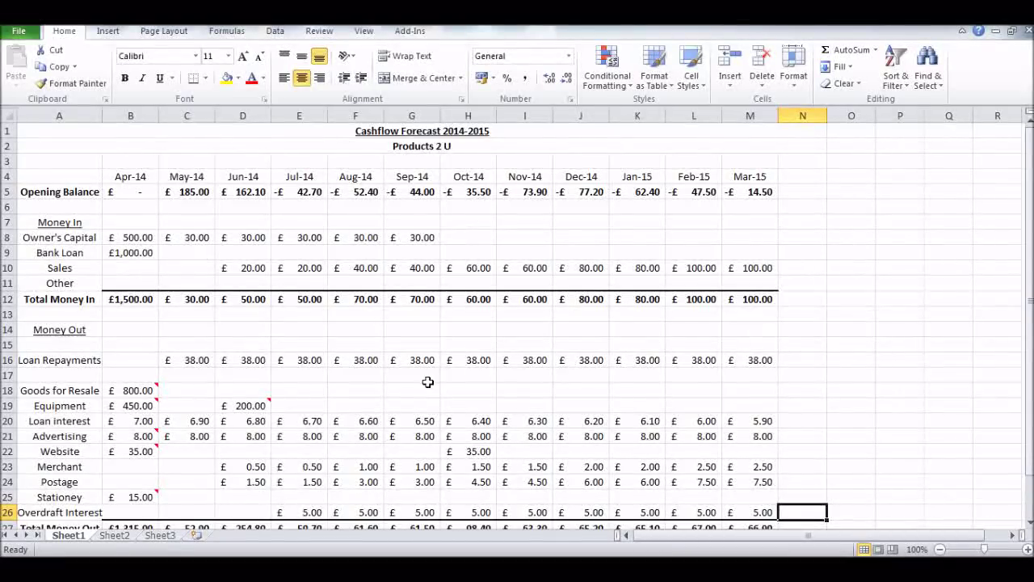
pyautogui.scroll(-4, 427, 380)
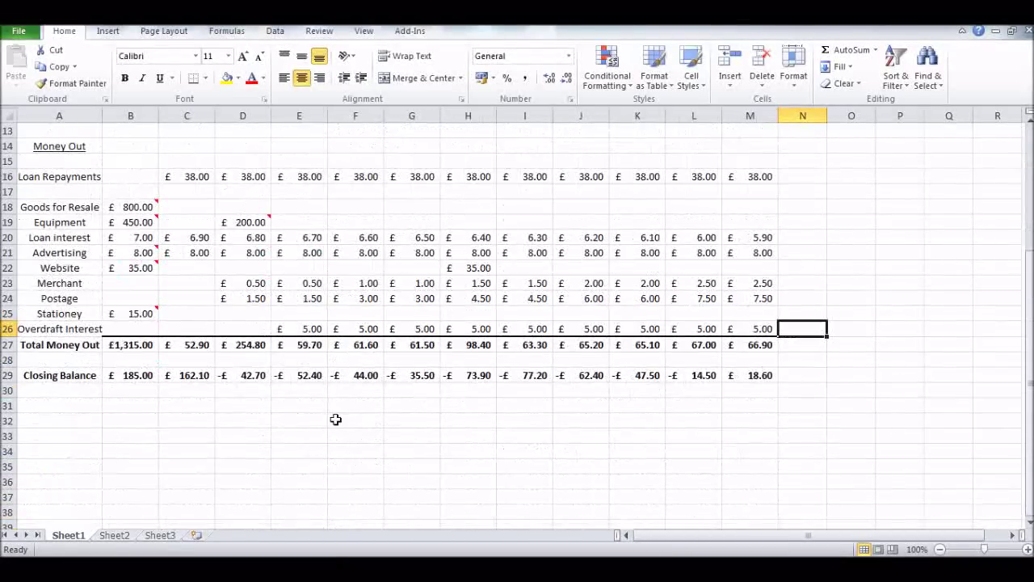
pyautogui.scroll(4, 335, 419)
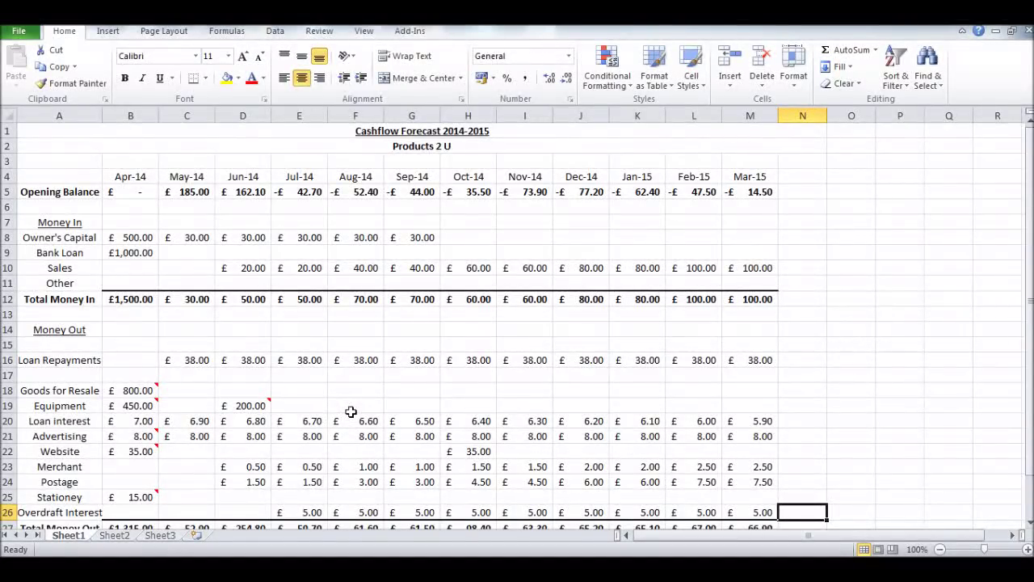
pyautogui.scroll(-2, 350, 412)
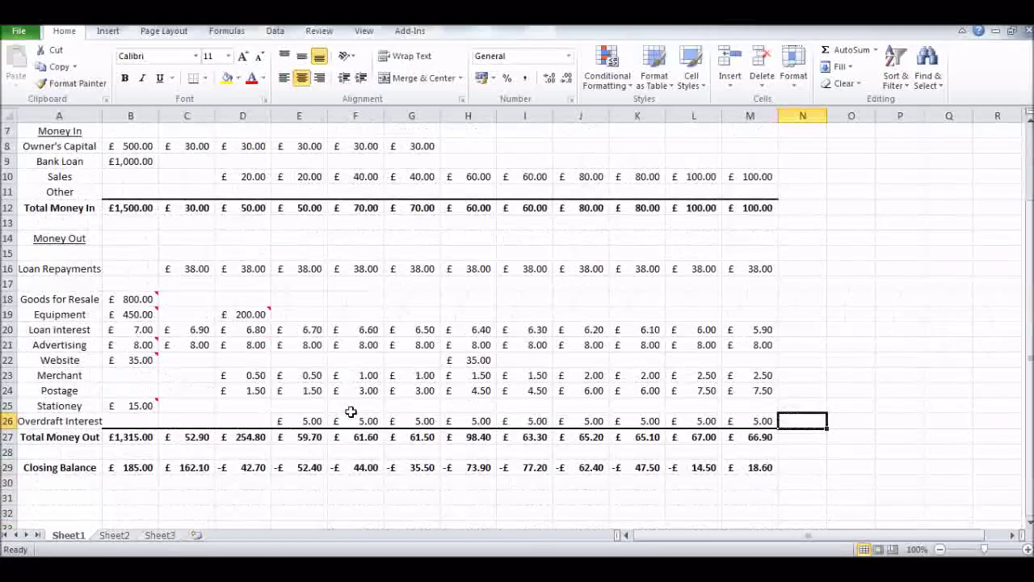
pyautogui.scroll(2, 354, 412)
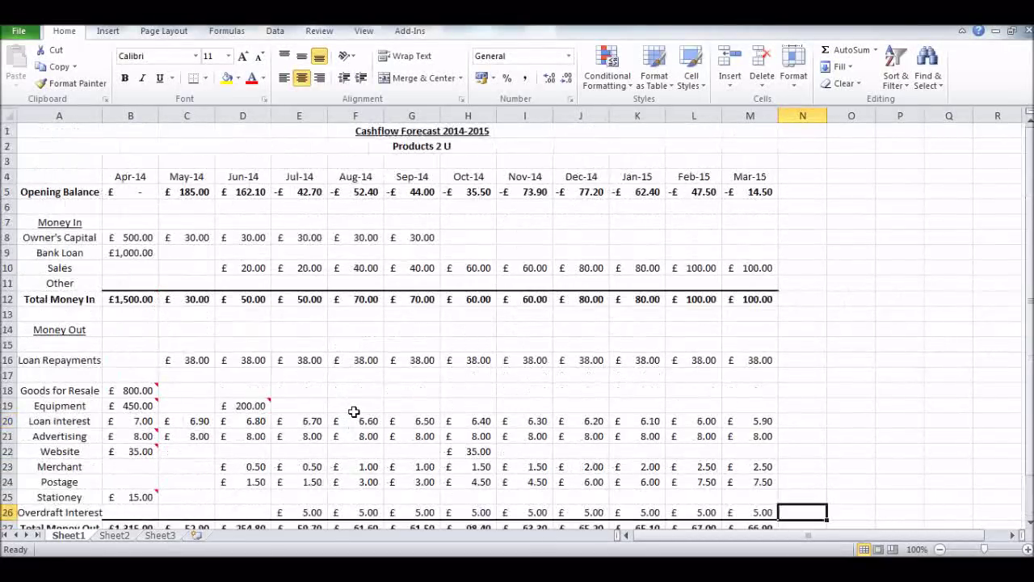
pyautogui.scroll(-2, 354, 412)
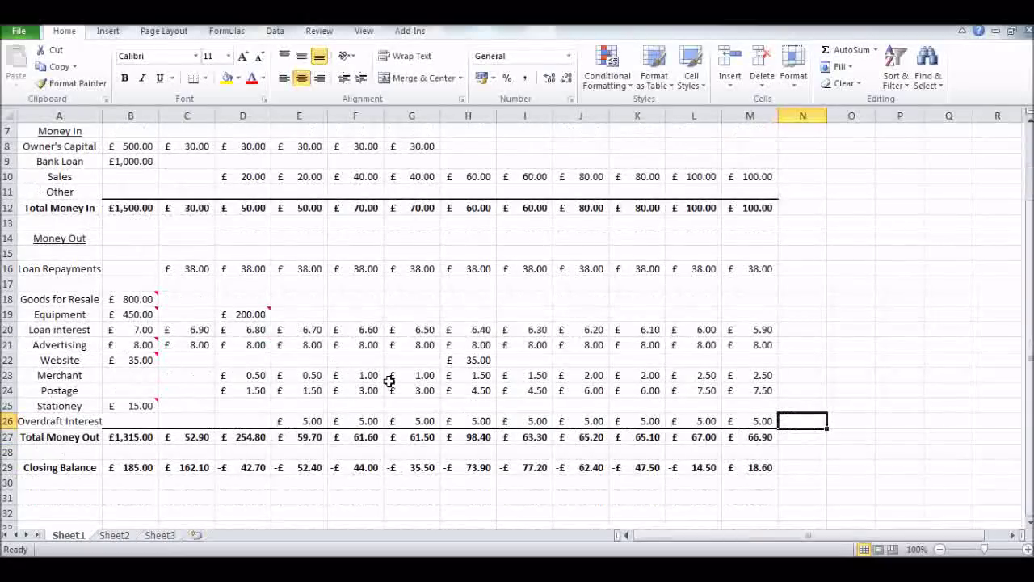
pyautogui.scroll(2, 389, 380)
pyautogui.scroll(-2, 389, 380)
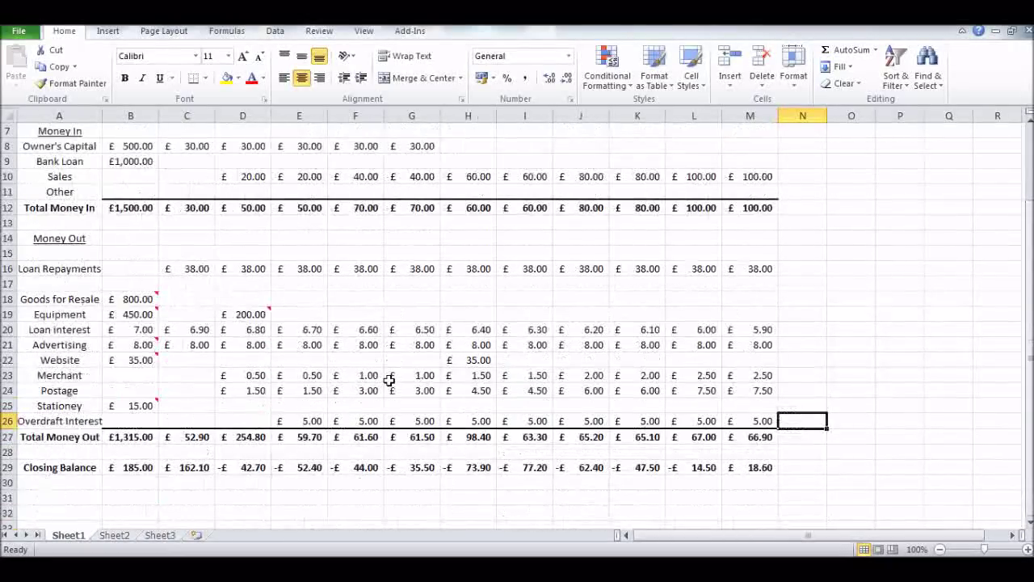
pyautogui.scroll(2, 368, 388)
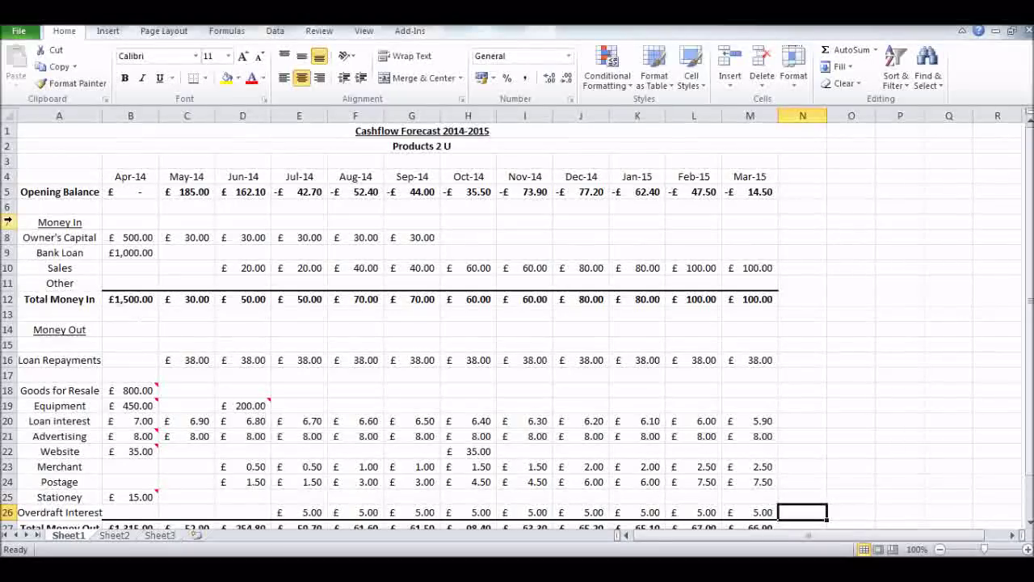
# Hide the Money In detail in rows 7 to 11 and the Money Out detail in rows 14 to 26.
pyautogui.moveTo(7, 221); pyautogui.dragTo(7, 283)
pyautogui.rightClick(10, 253)
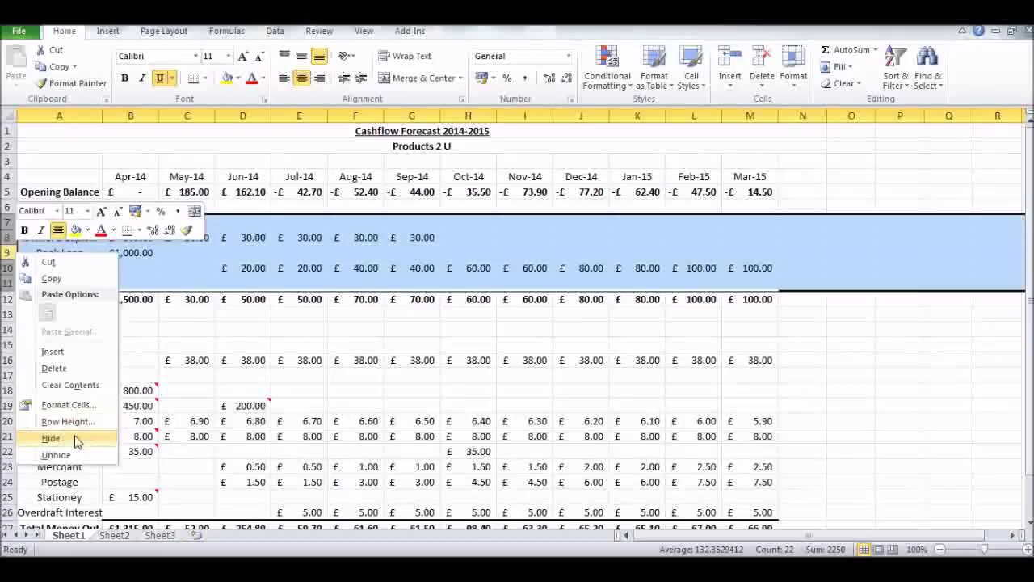
pyautogui.click(51, 438)
pyautogui.moveTo(7, 253); pyautogui.dragTo(7, 437)
pyautogui.rightClick(7, 314)
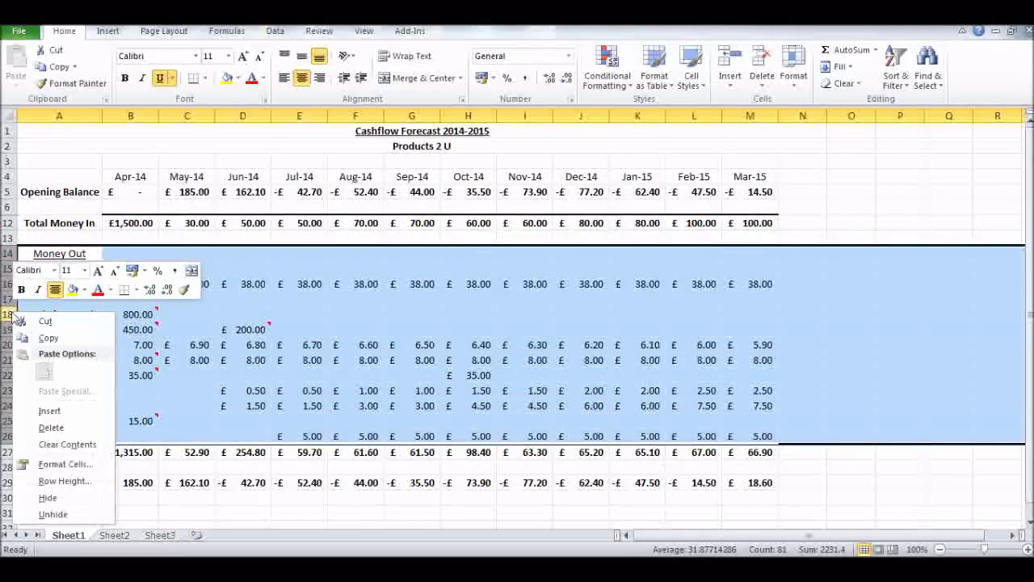
pyautogui.click(68, 501)
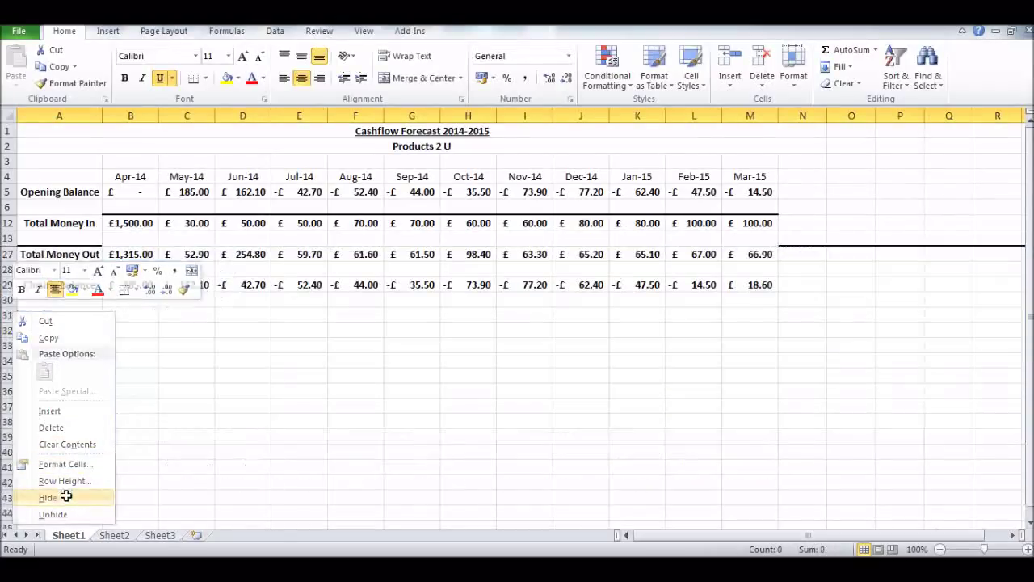
pyautogui.click(223, 378)
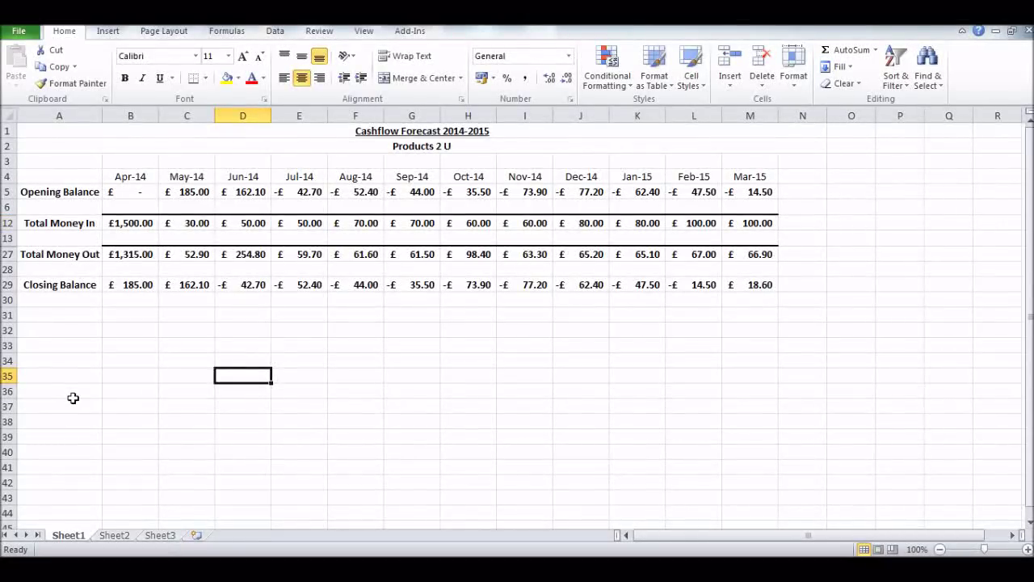
# Remove the bold formatting from the Total Money In and Total Money Out rows, selecting rows 12 to 27.
pyautogui.moveTo(6, 223); pyautogui.dragTo(7, 254)
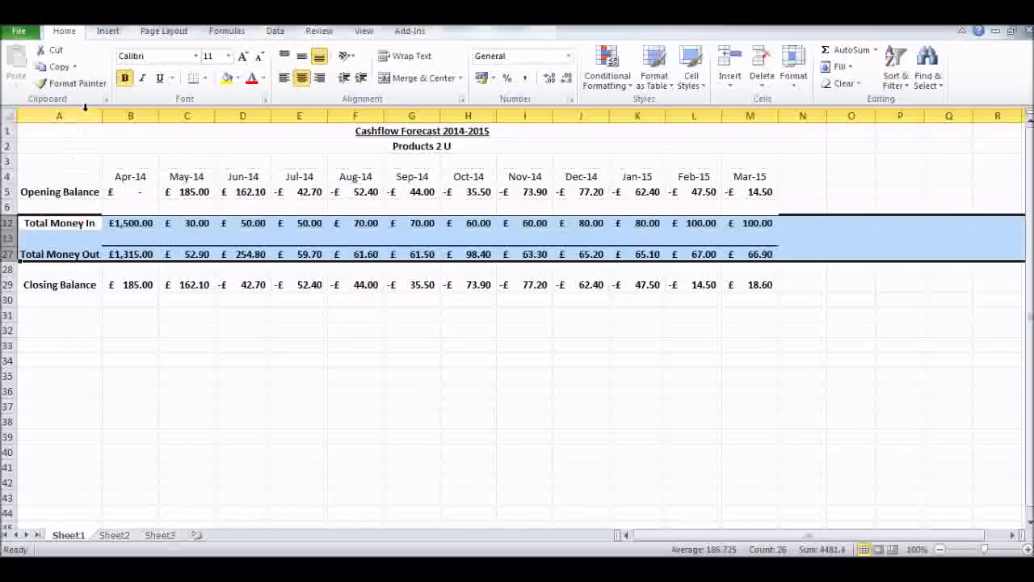
pyautogui.click(125, 78)
pyautogui.click(182, 376)
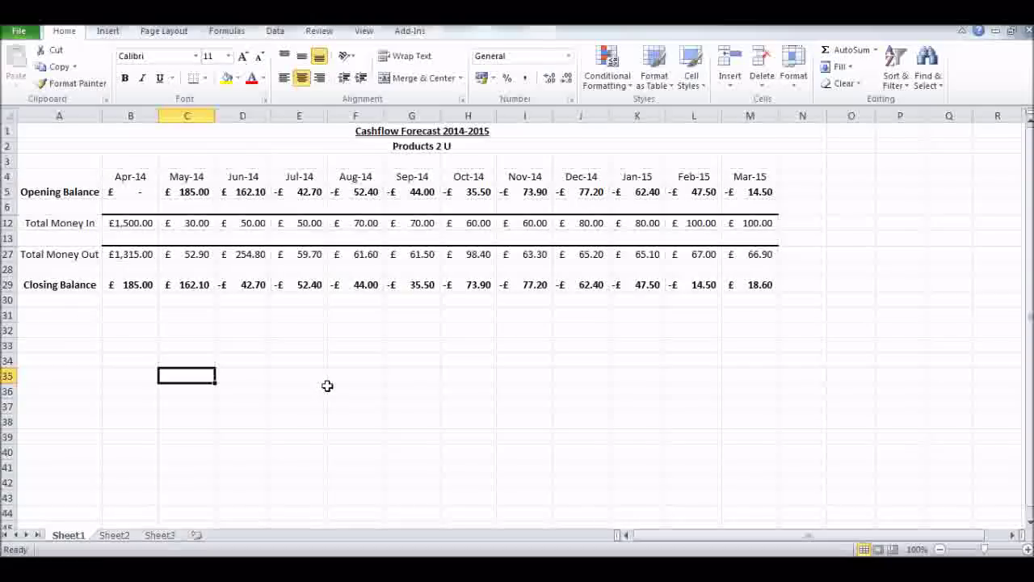
# Compare the April 2014 opening balance in B5 with the March 2015 closing balance in M29.
pyautogui.click(733, 287)
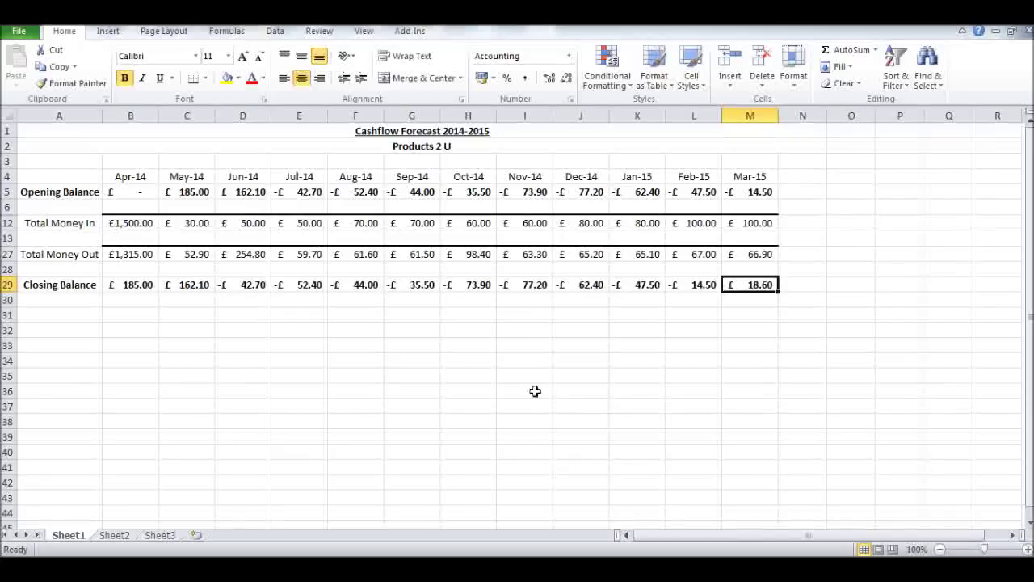
pyautogui.click(122, 195)
pyautogui.click(759, 292)
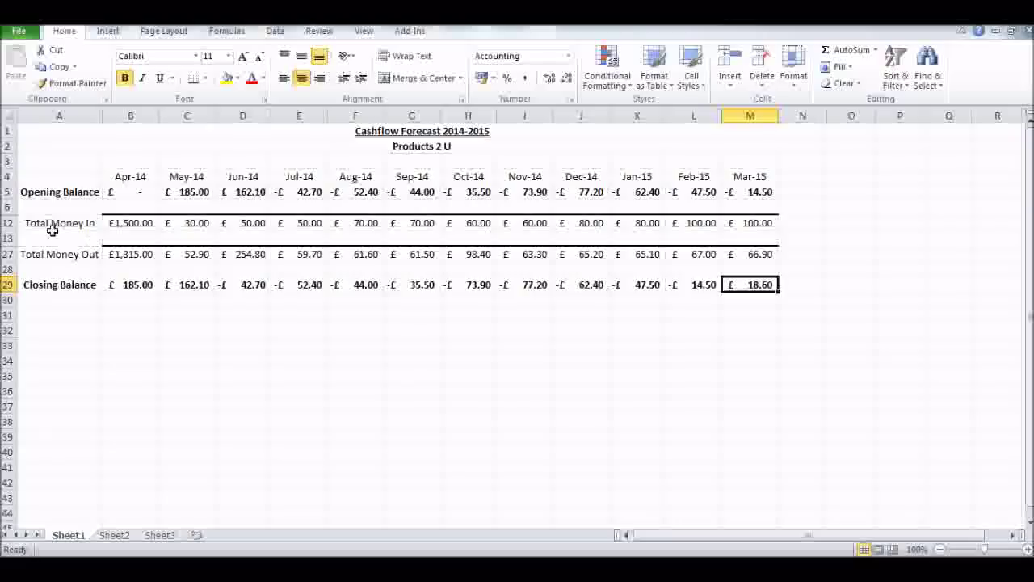
# Unhide all the Money In and Money Out detail rows between rows 6 and 28 and review the full forecast.
pyautogui.moveTo(6, 208); pyautogui.dragTo(5, 275)
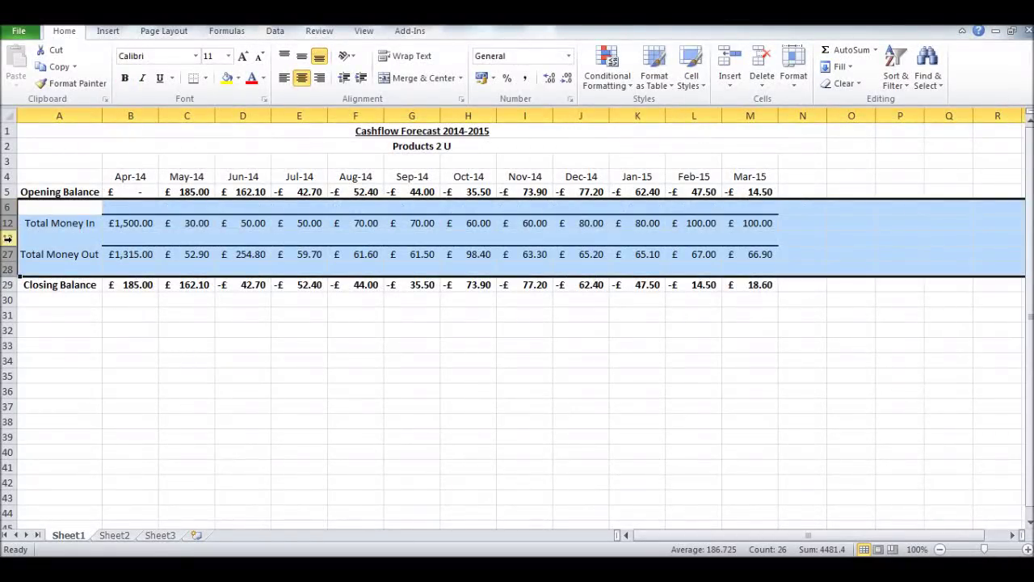
pyautogui.rightClick(11, 240)
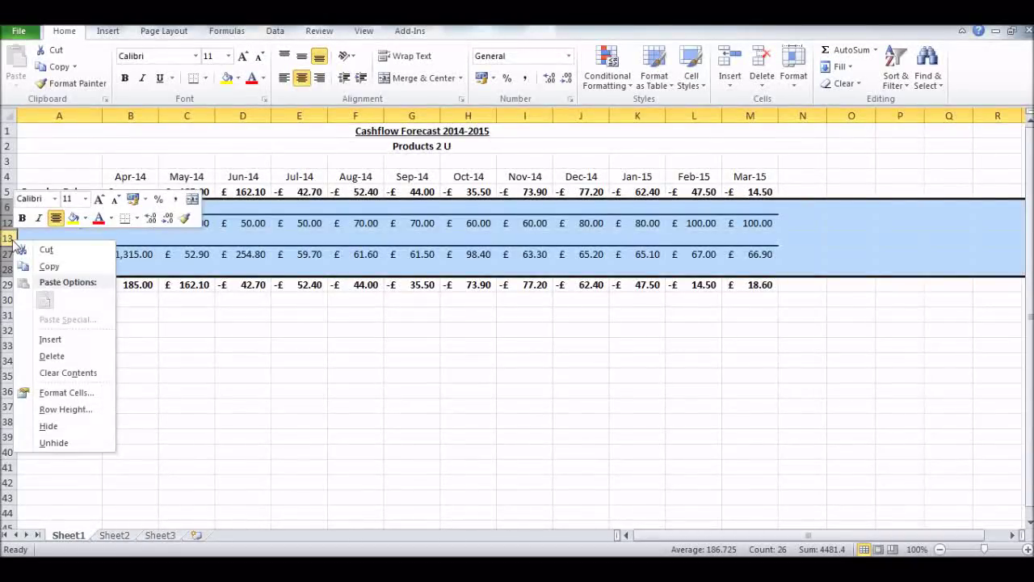
pyautogui.click(97, 442)
pyautogui.click(242, 390)
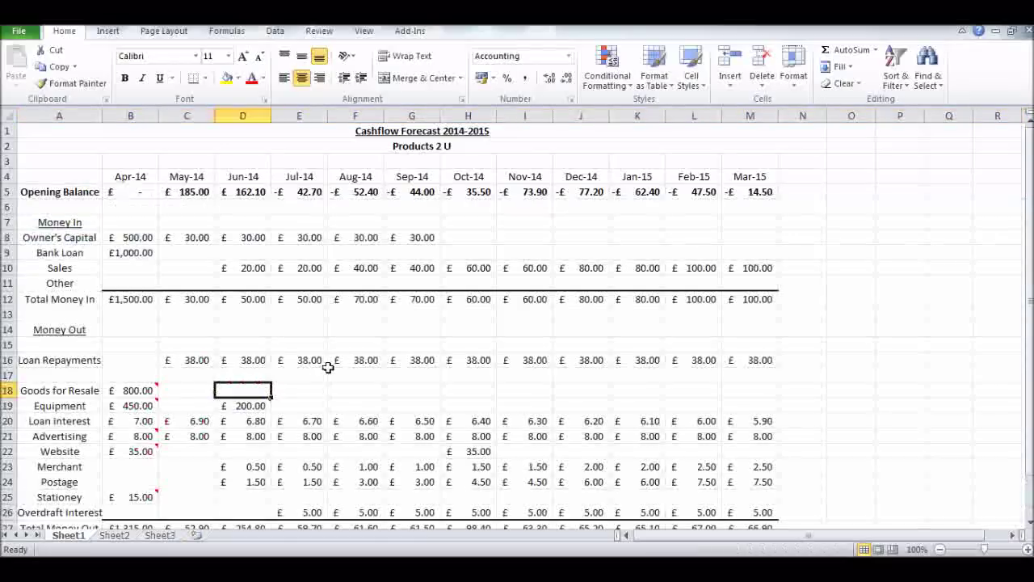
pyautogui.scroll(-4, 329, 365)
pyautogui.scroll(4, 333, 365)
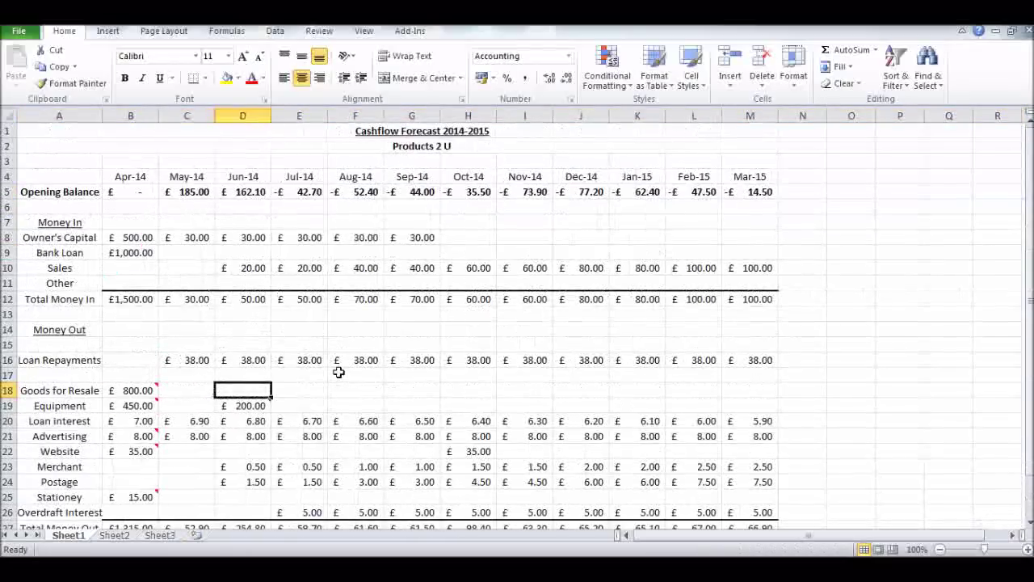